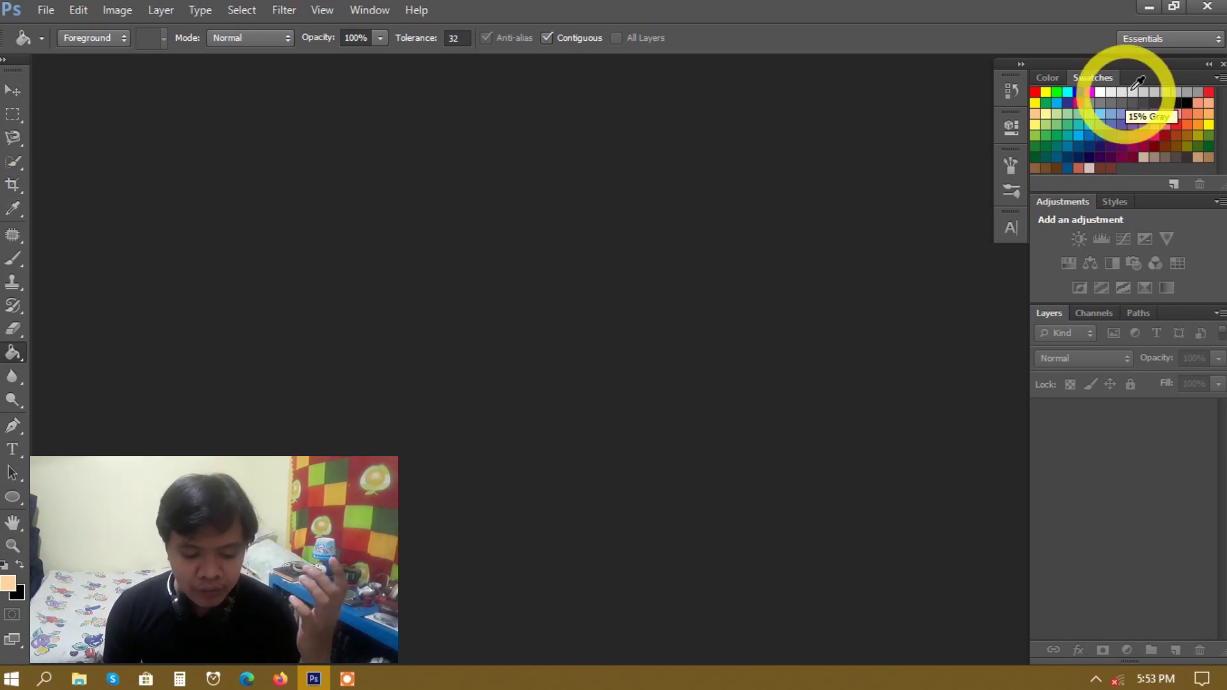
Try the New in CS 6 workspace, then switch back to Essentials
{"action": "left_click", "coordinate": [1164, 39]}
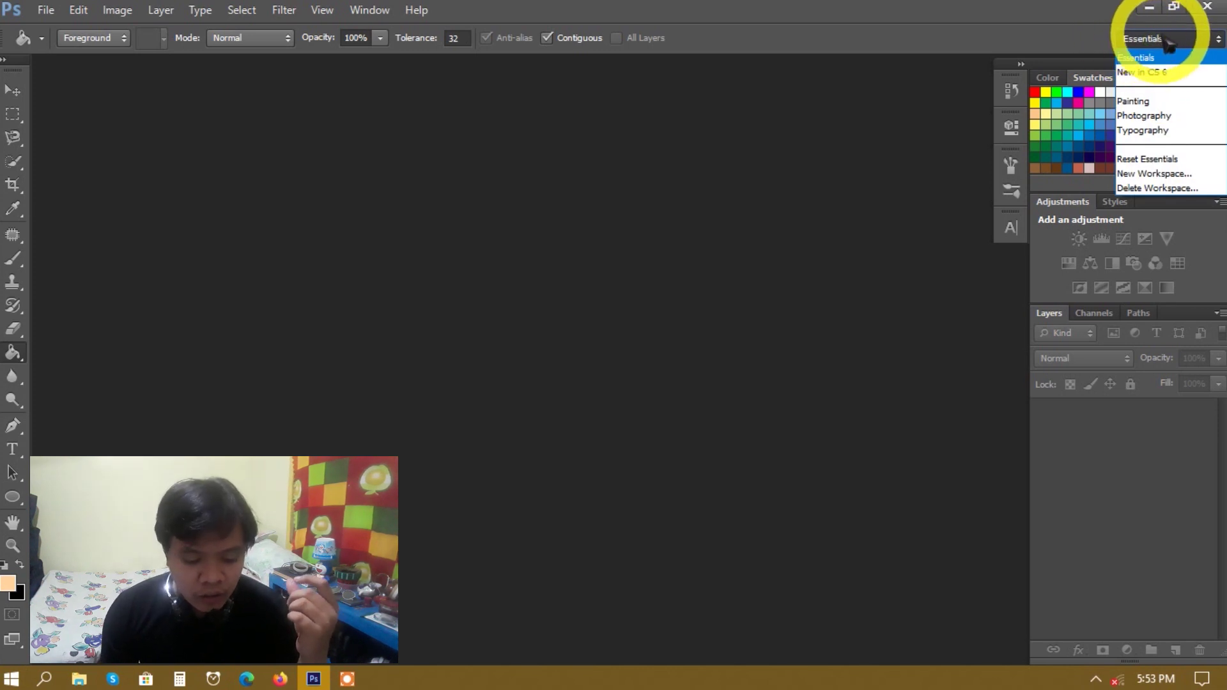
{"action": "left_click", "coordinate": [1149, 73]}
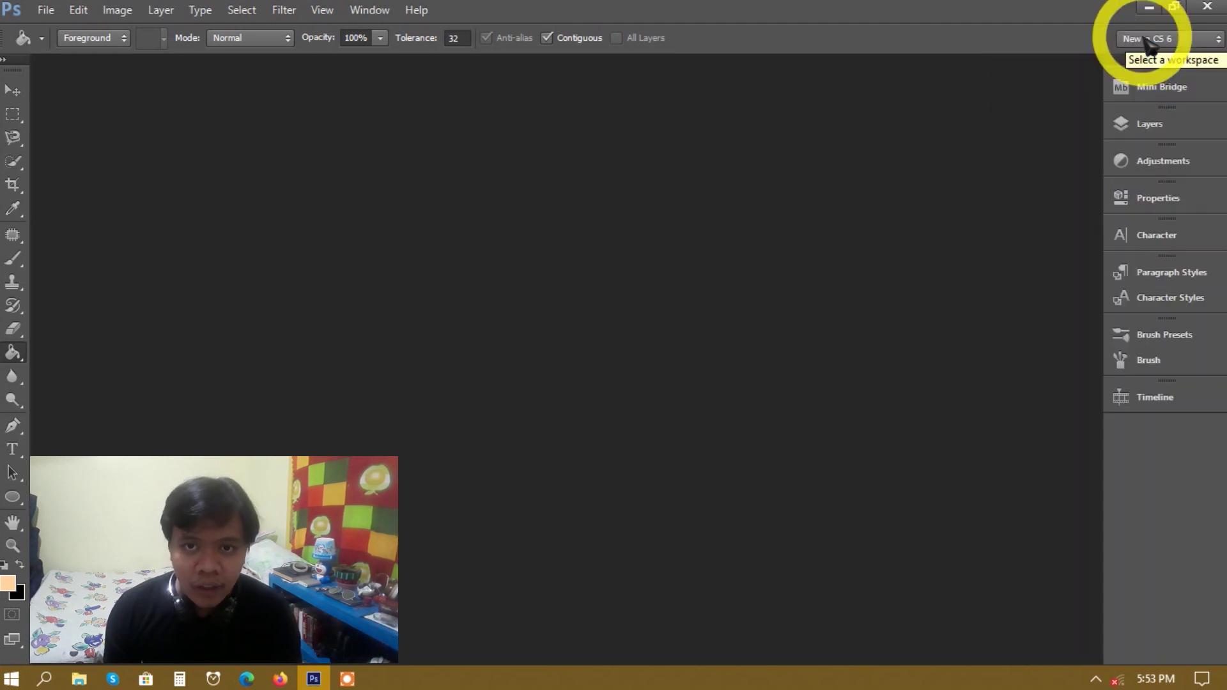
{"action": "left_click", "coordinate": [1148, 39]}
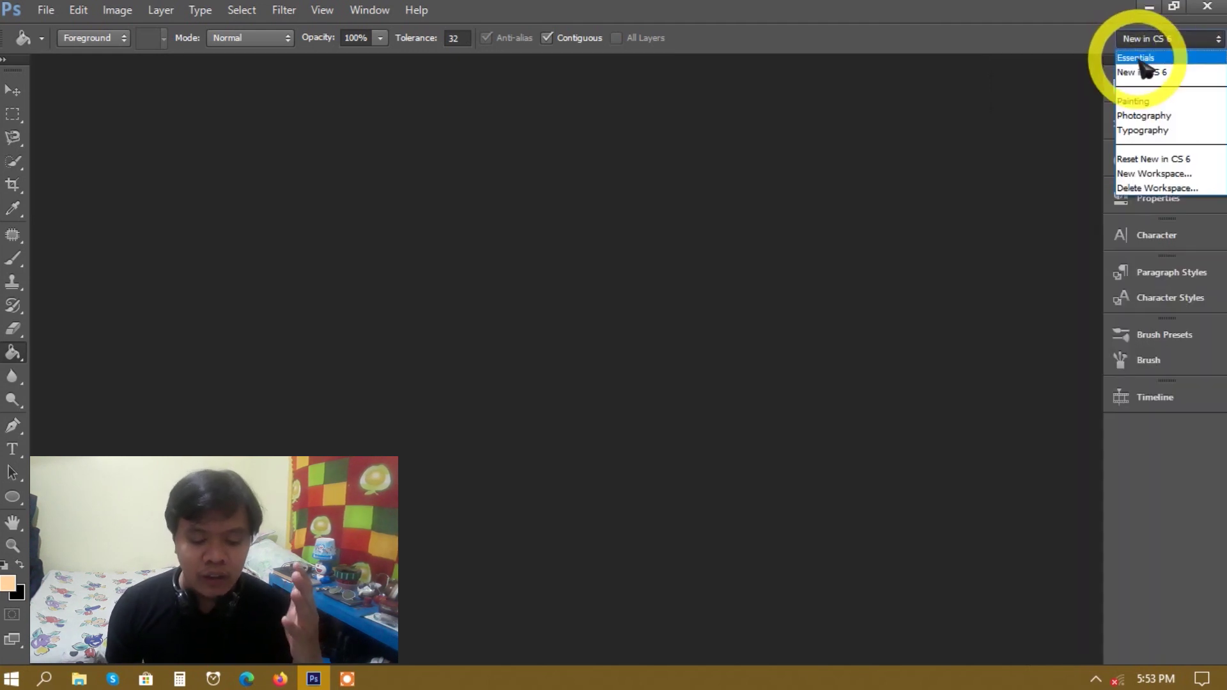
{"action": "left_click", "coordinate": [1148, 59]}
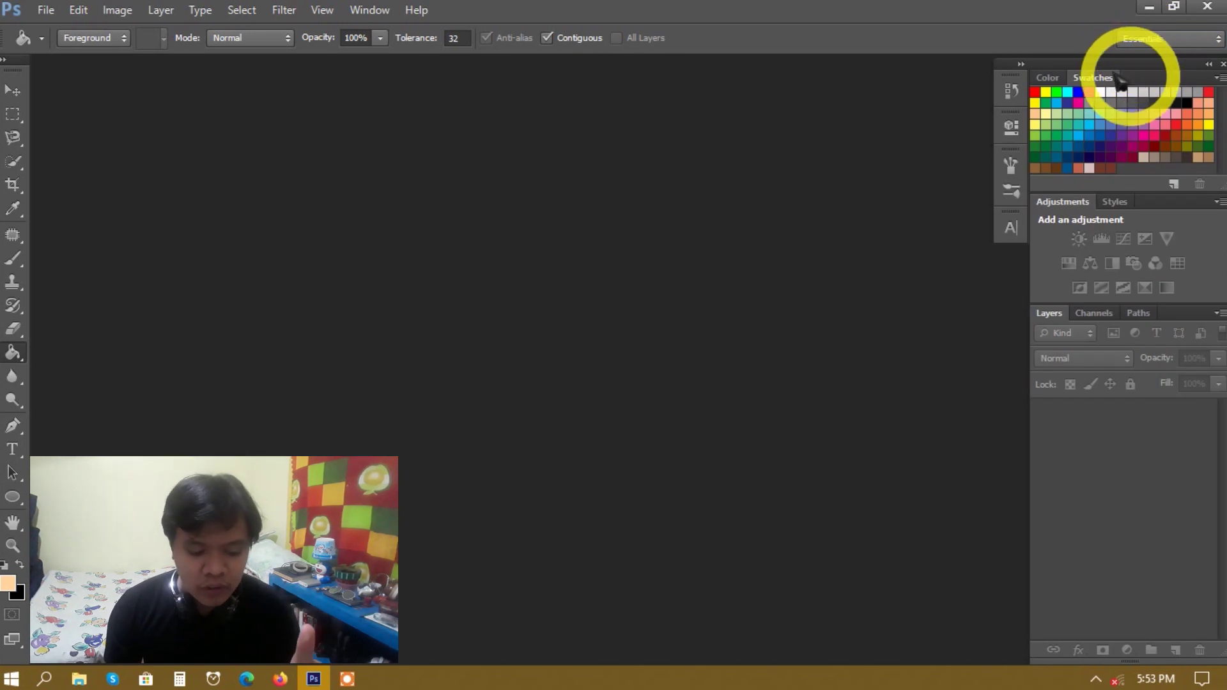
Browse the Swatches, Styles, Adjustments and Channels panels, ending back on Layers
{"action": "mouse_move", "coordinate": [1049, 77]}
{"action": "left_mouse_down"}
{"action": "mouse_move", "coordinate": [1059, 90]}
{"action": "mouse_move", "coordinate": [1053, 81]}
{"action": "left_mouse_up"}
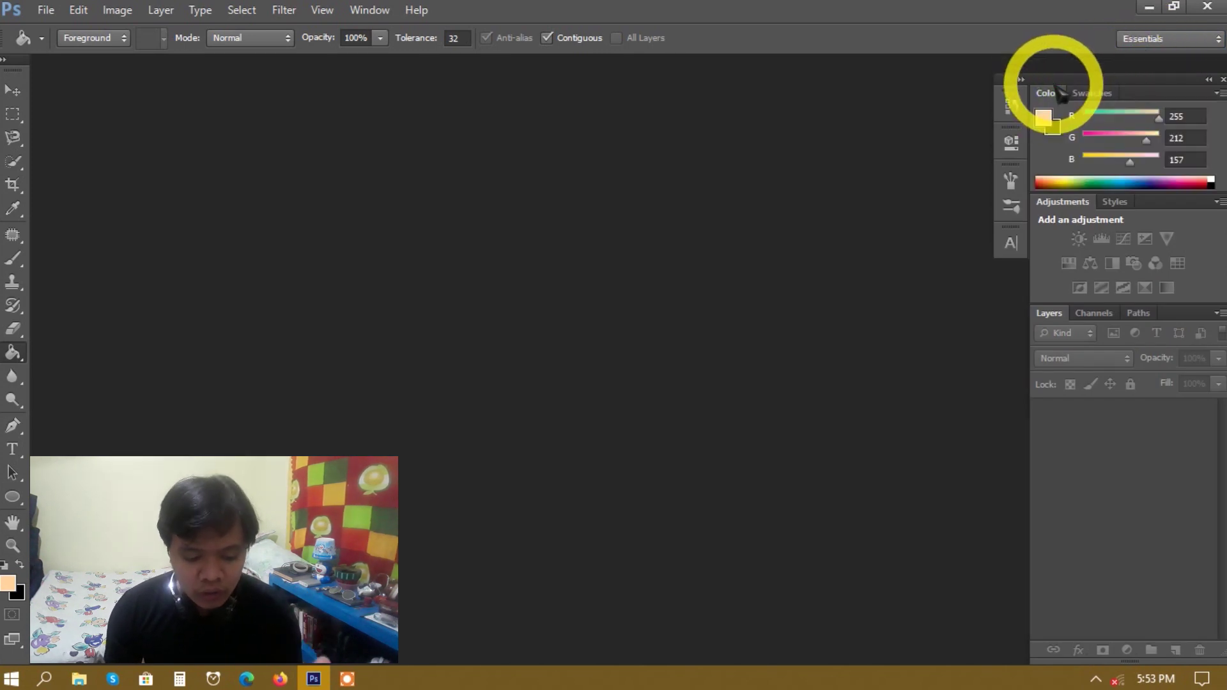
{"action": "left_click", "coordinate": [1092, 77]}
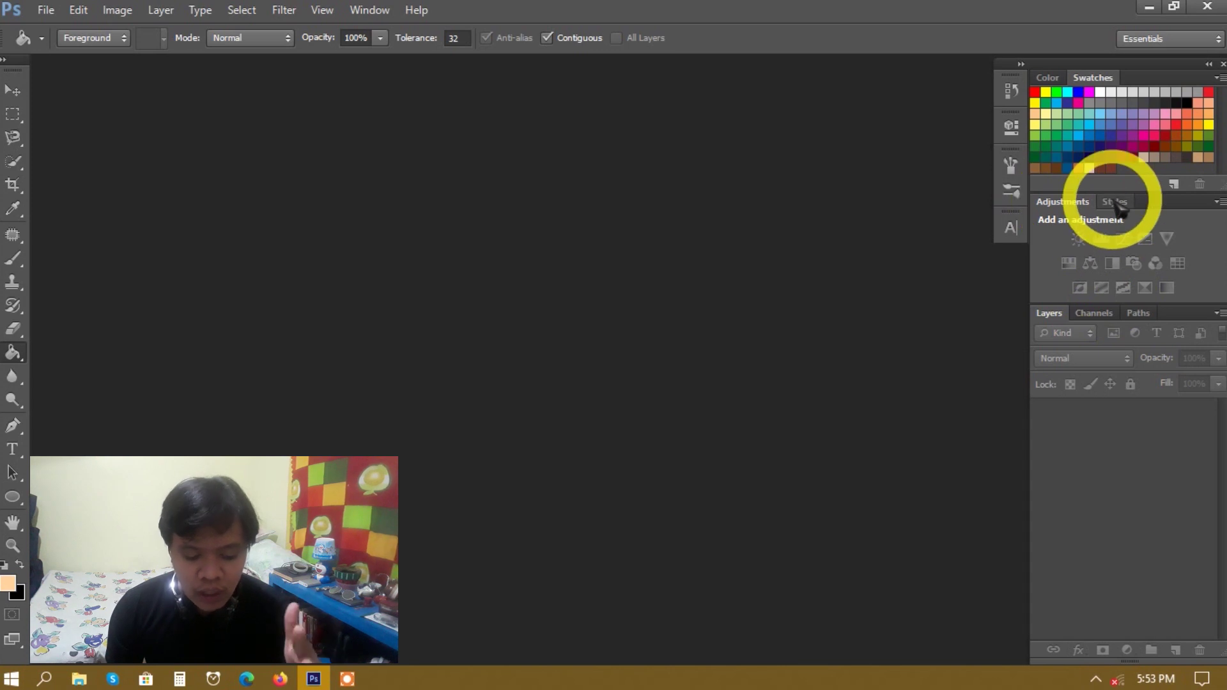
{"action": "left_click", "coordinate": [1116, 201]}
{"action": "left_click", "coordinate": [1069, 192]}
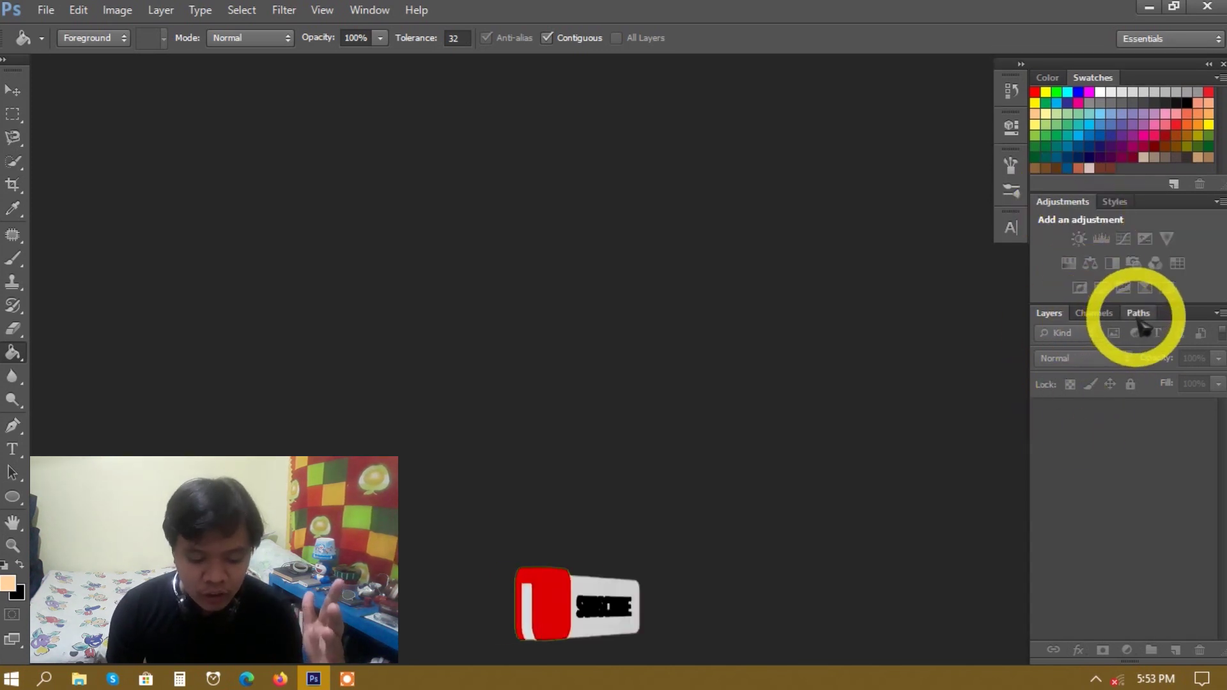
{"action": "left_click", "coordinate": [1095, 315]}
{"action": "left_click", "coordinate": [1064, 314]}
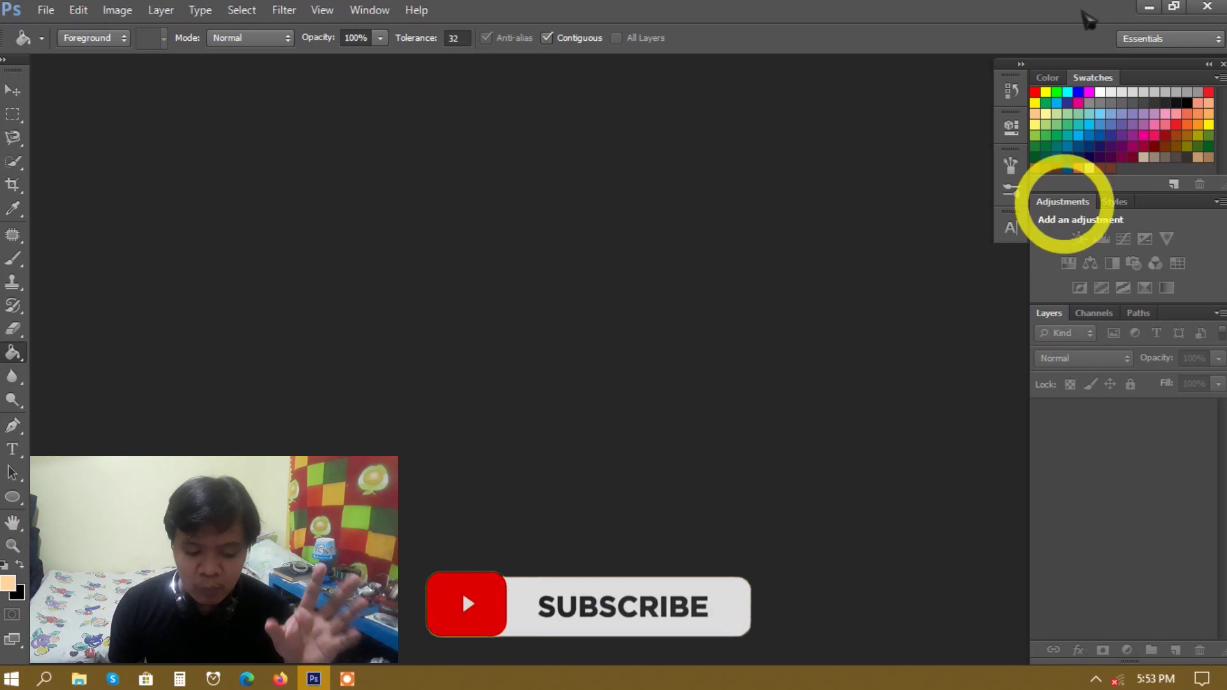
Apply the New in CS 6 workspace once more, then restore Essentials
{"action": "left_click", "coordinate": [1138, 38]}
{"action": "left_click", "coordinate": [1154, 73]}
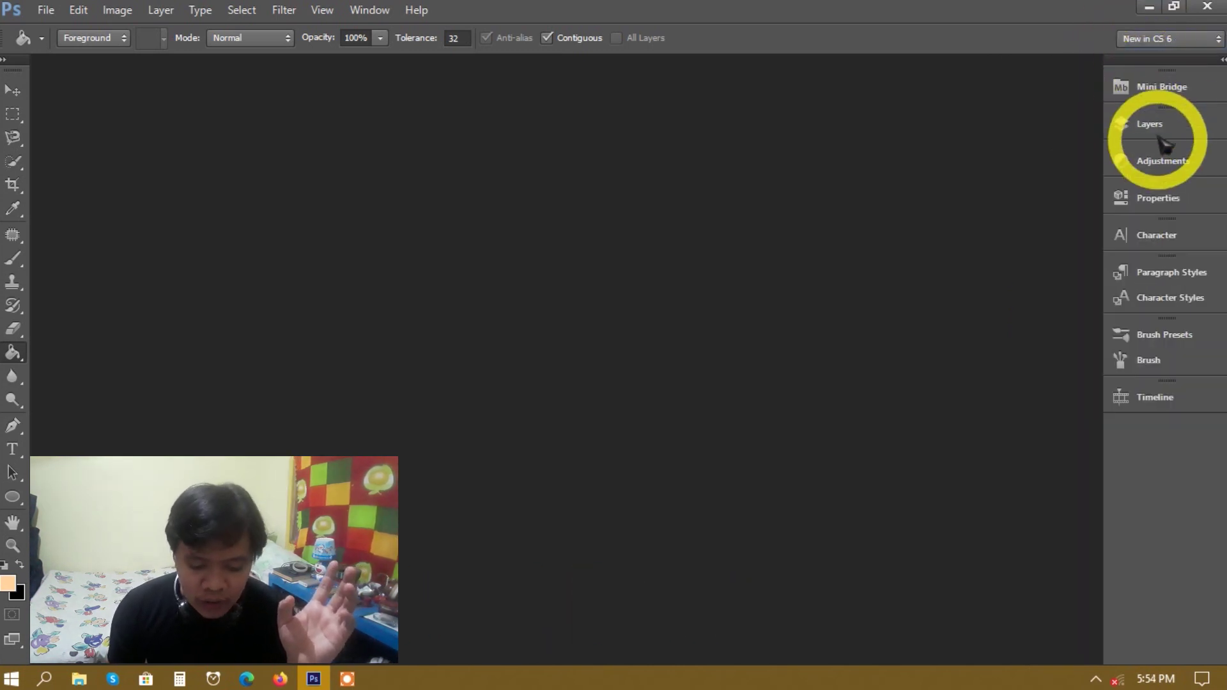
{"action": "left_click", "coordinate": [1182, 44]}
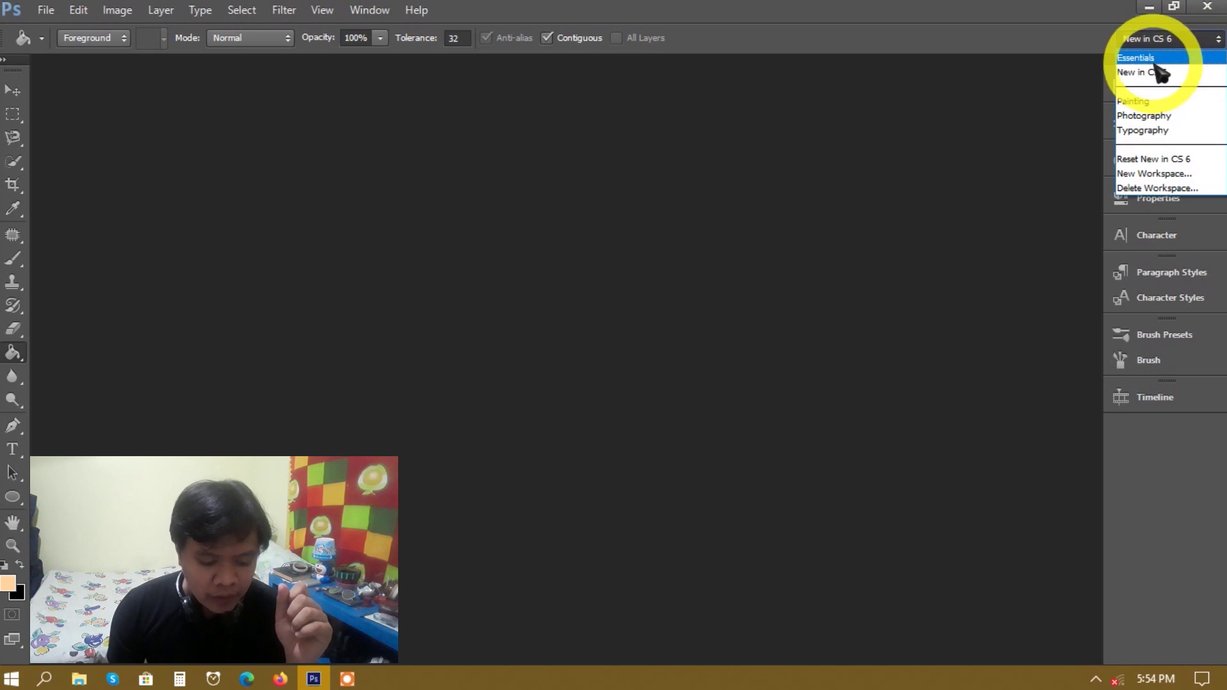
{"action": "left_click", "coordinate": [1153, 59]}
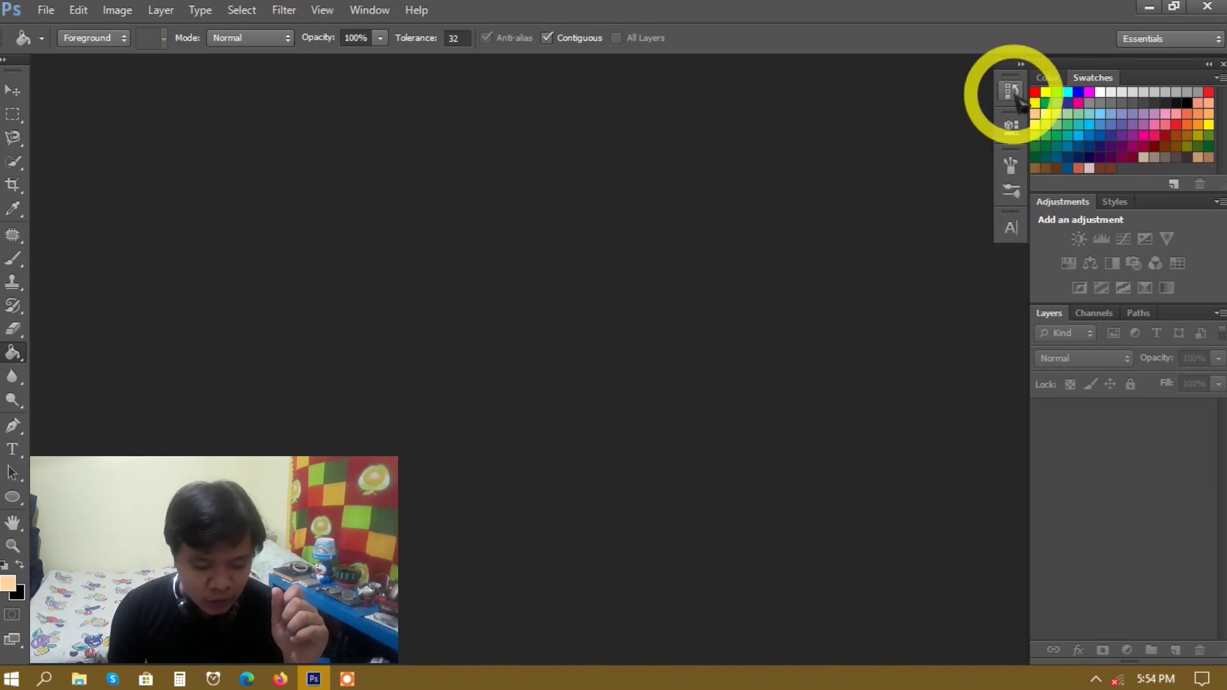
Bring up and dismiss the collapsed History panel's context options twice
{"action": "right_click", "coordinate": [1020, 98]}
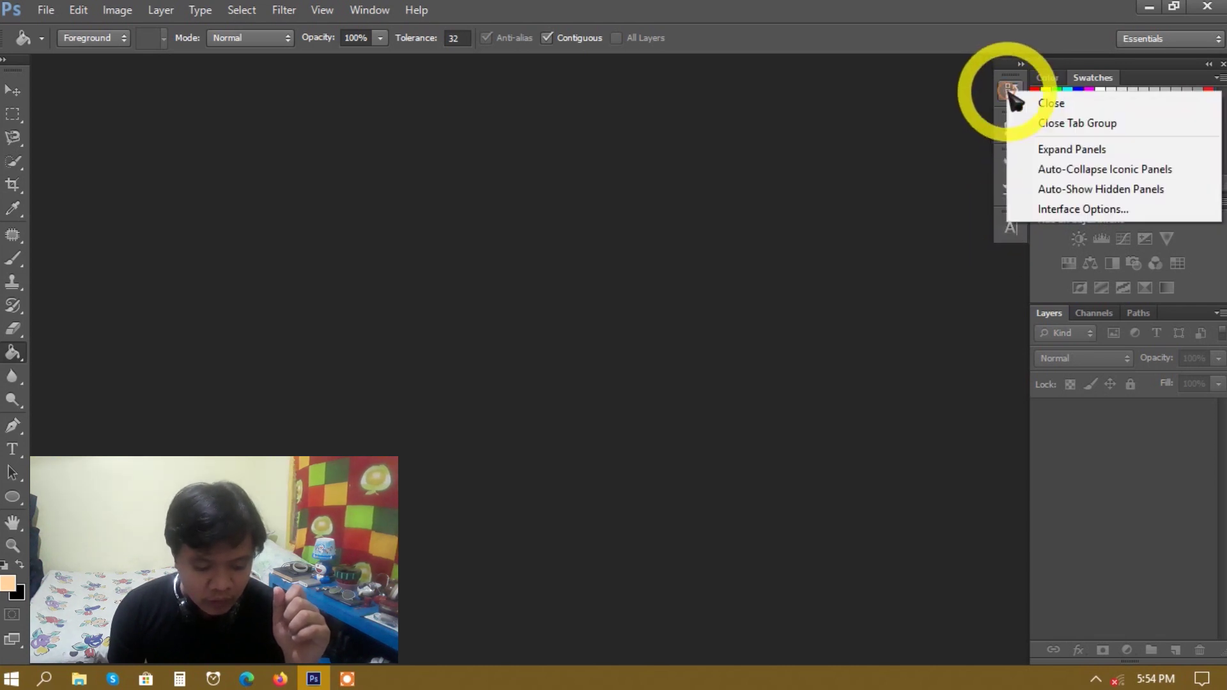
{"action": "left_click", "coordinate": [959, 134]}
{"action": "right_click", "coordinate": [1021, 94]}
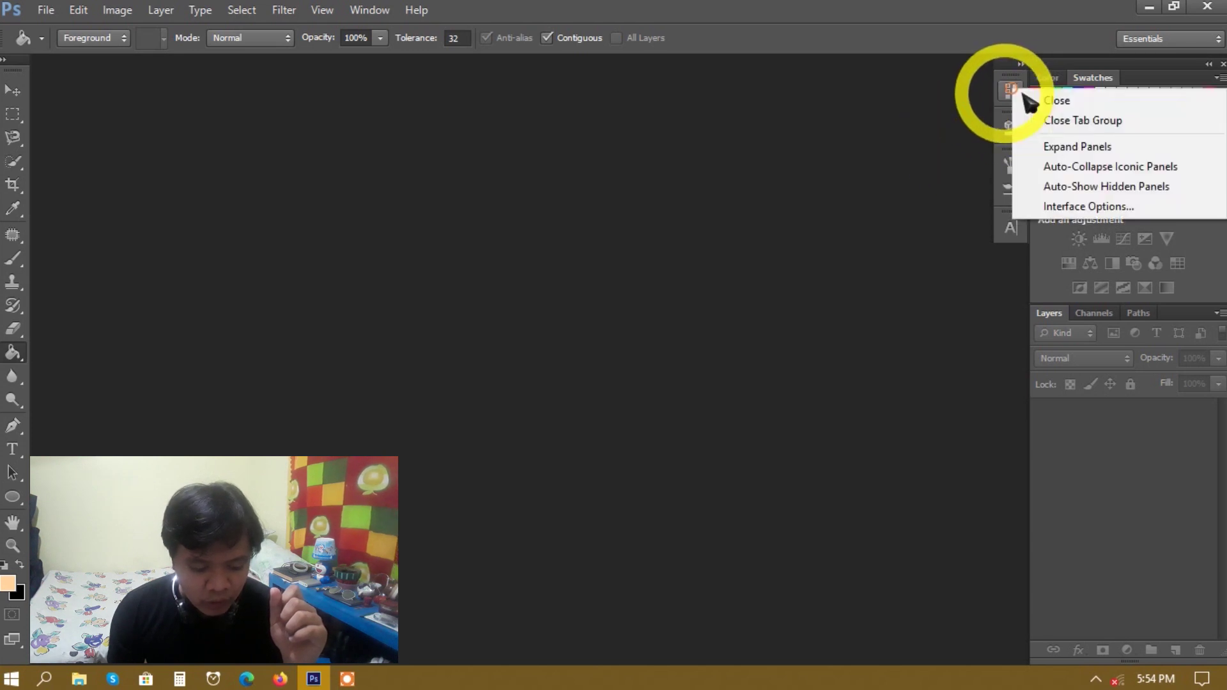
{"action": "left_click", "coordinate": [976, 115]}
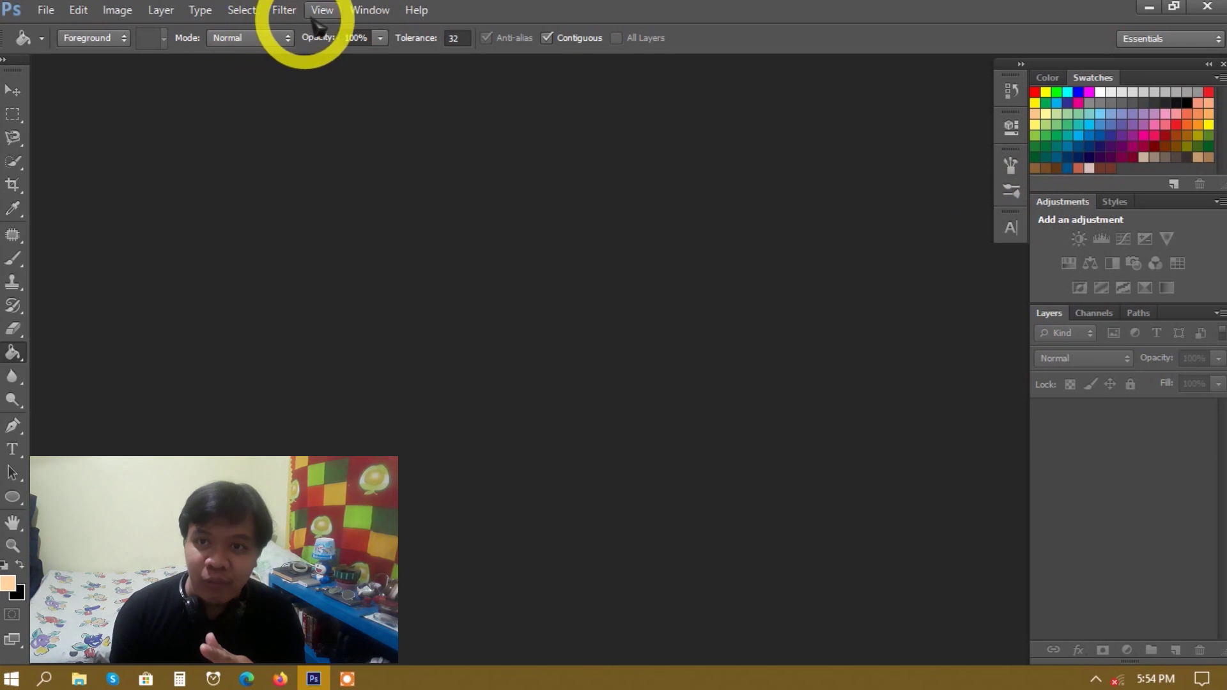
Show the Character panel from the Window menu, then close it
{"action": "left_click", "coordinate": [368, 11]}
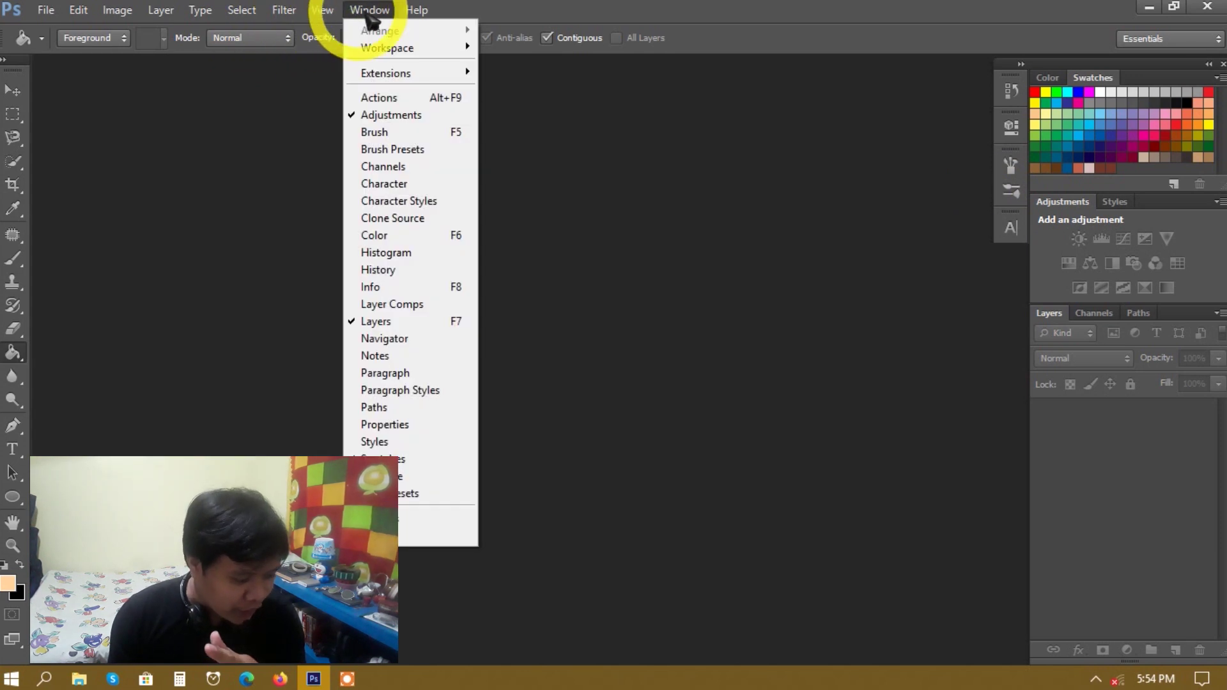
{"action": "left_click", "coordinate": [393, 184]}
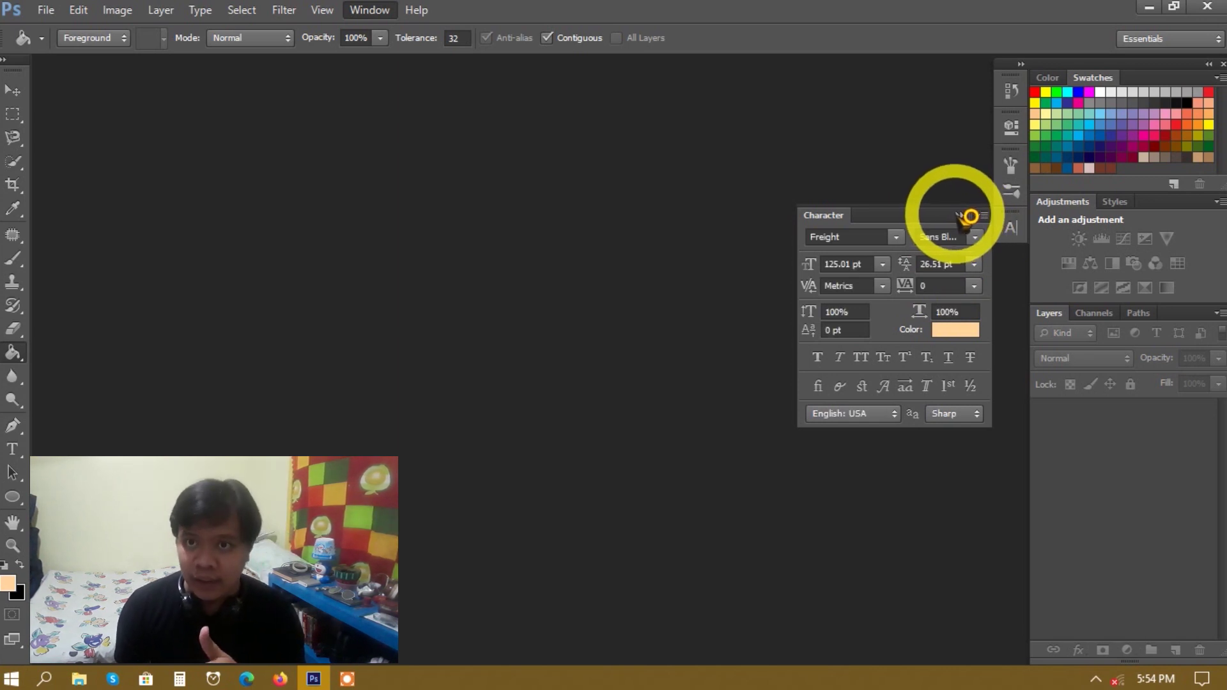
{"action": "left_click", "coordinate": [961, 215]}
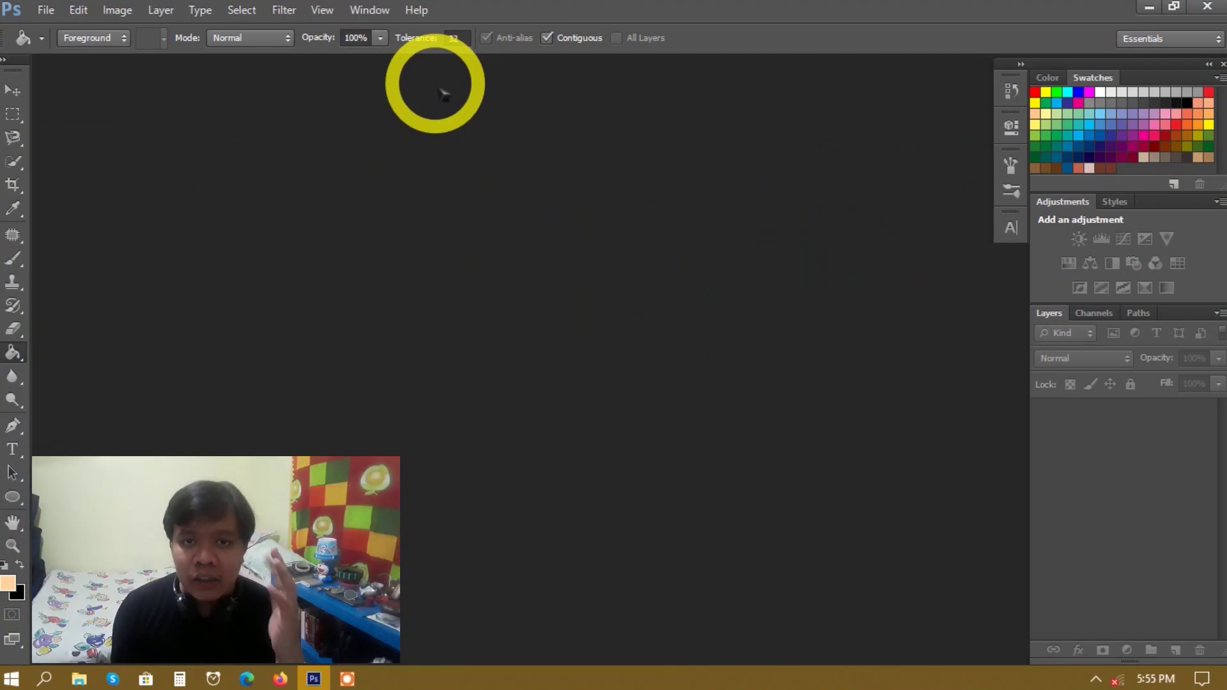
Start a new document with Ctrl+N, cancel it, and show the File menu
{"action": "key", "text": "ctrl+n"}
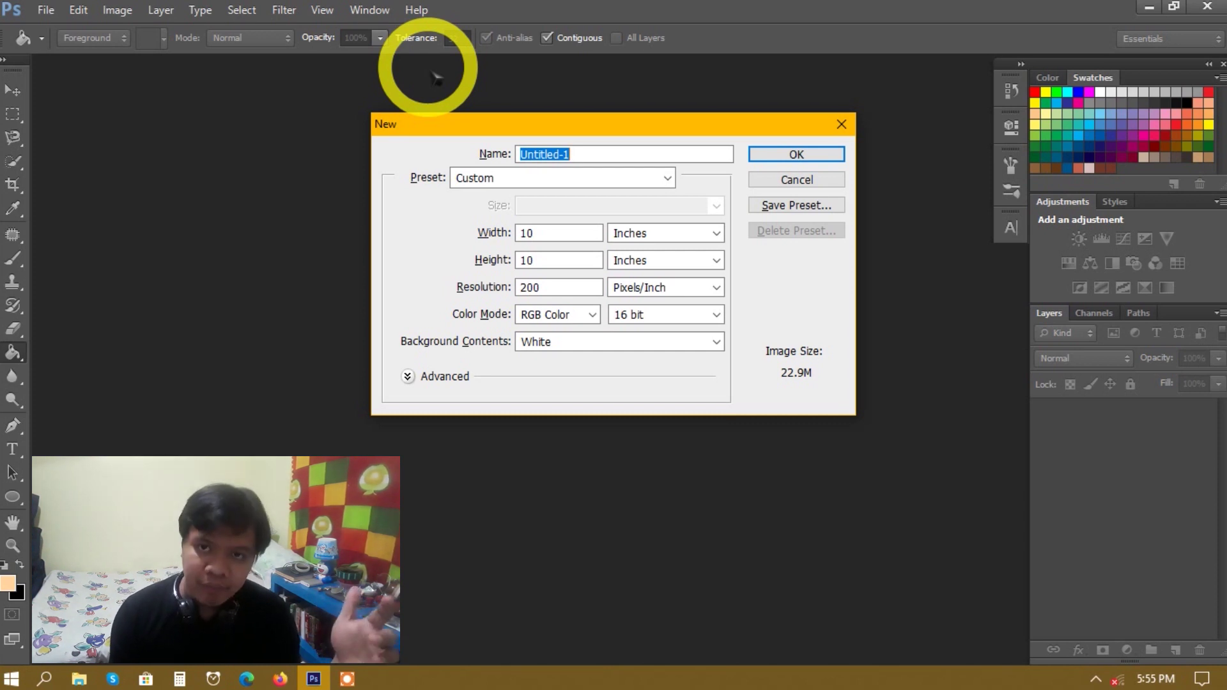
{"action": "left_click", "coordinate": [840, 124]}
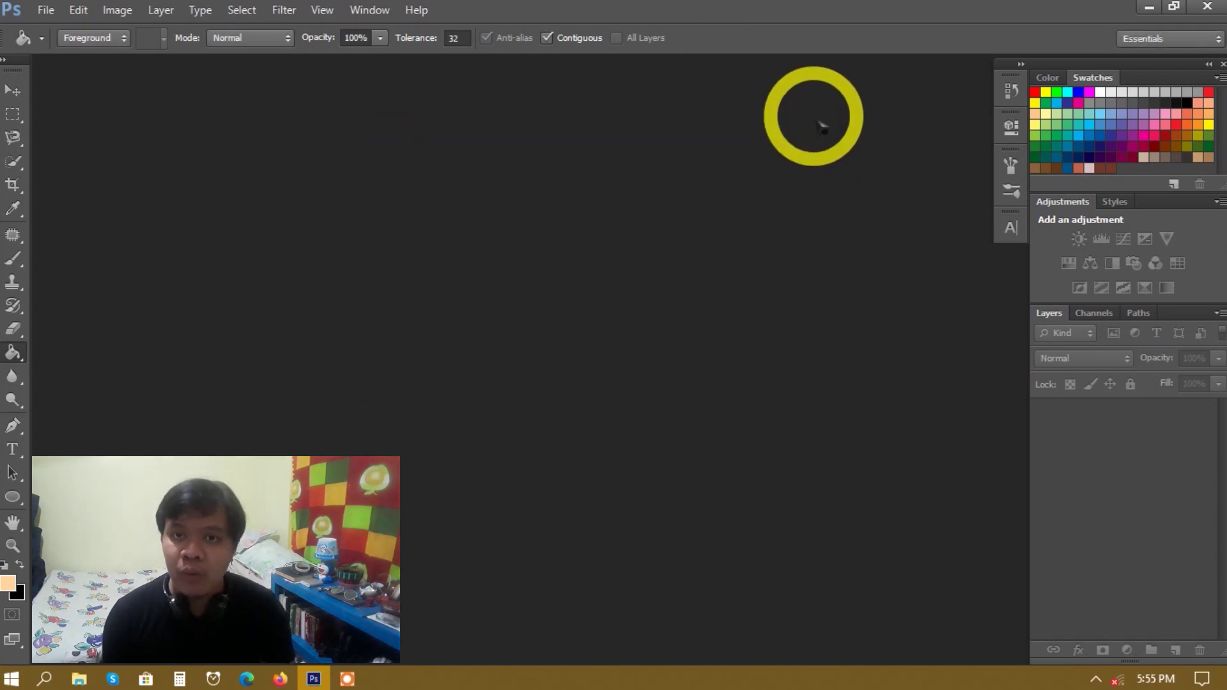
{"action": "left_click", "coordinate": [46, 10]}
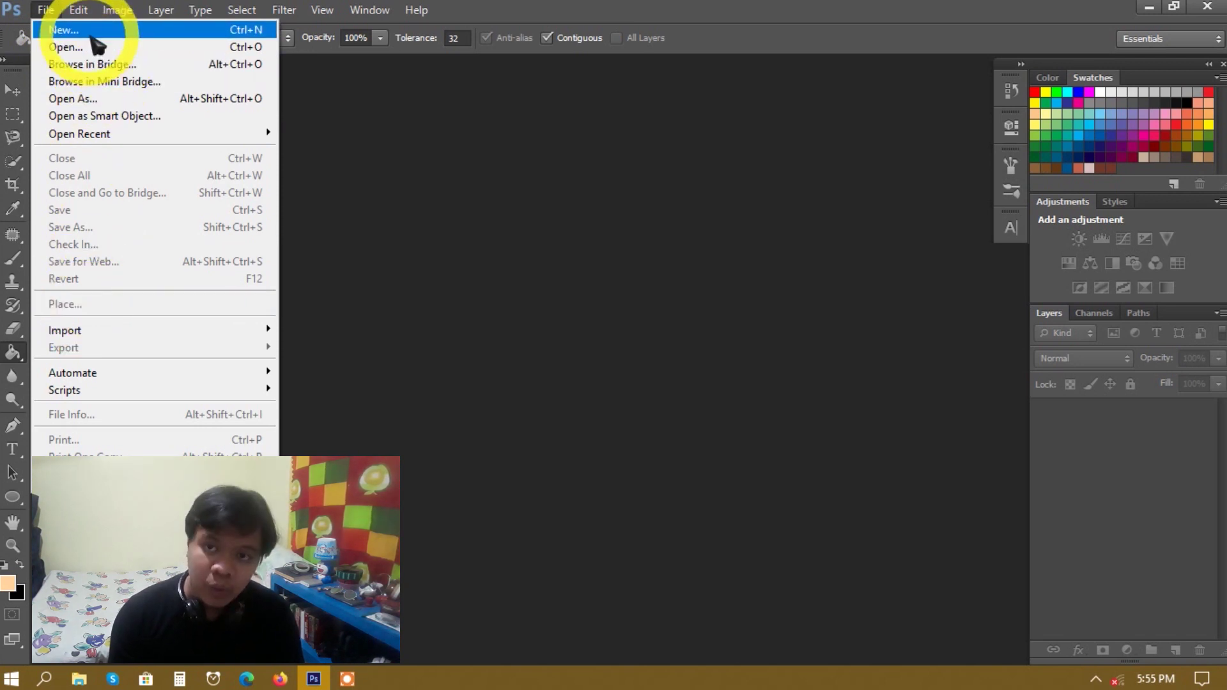
Choose File > New and name the document 'Tutorial One'
{"action": "left_click", "coordinate": [92, 32]}
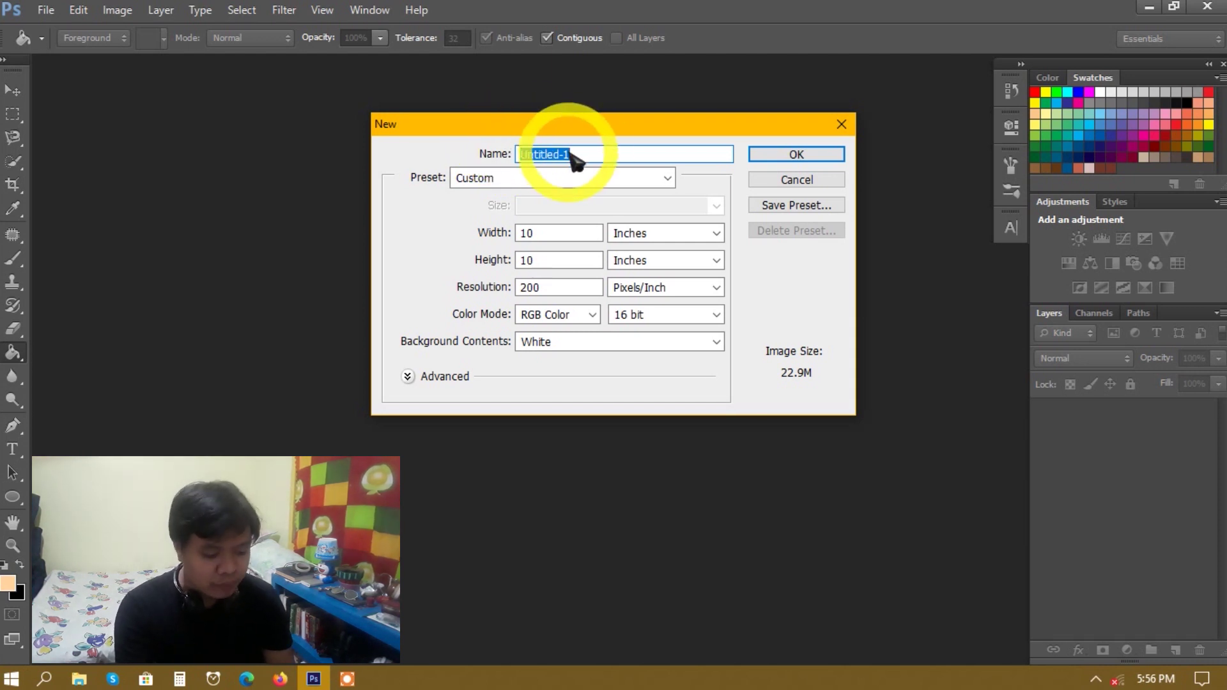
{"action": "type", "text": "Tutorial"}
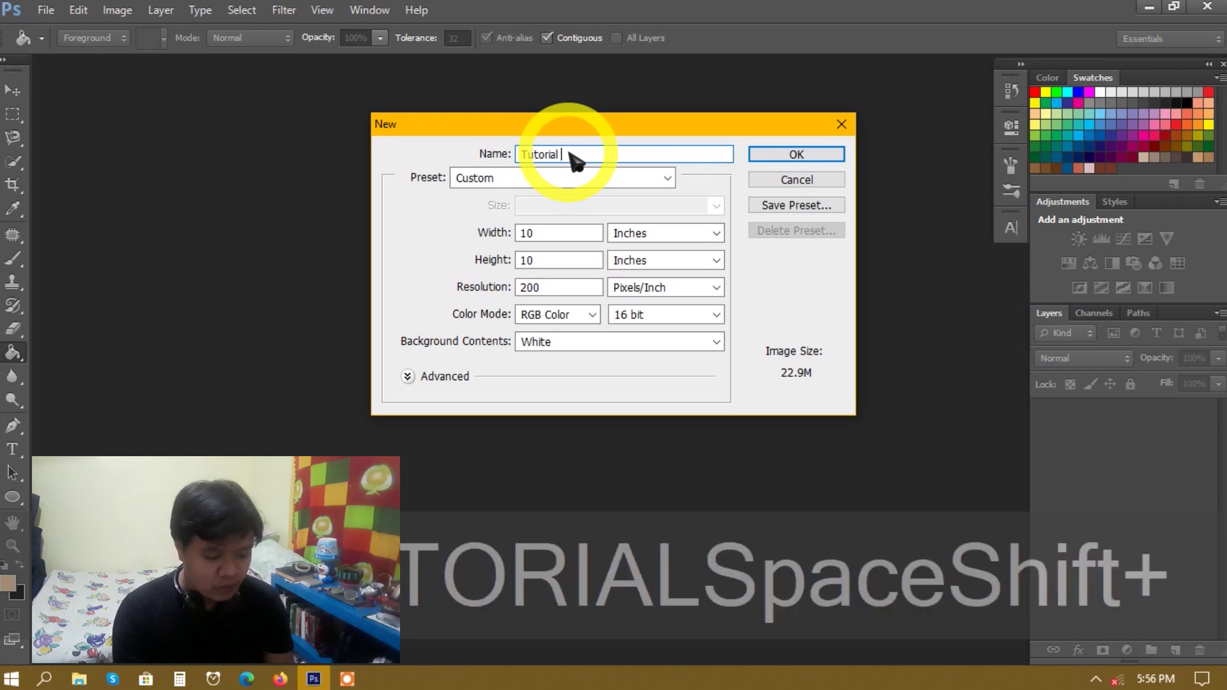
{"action": "key", "text": "shift+1"}
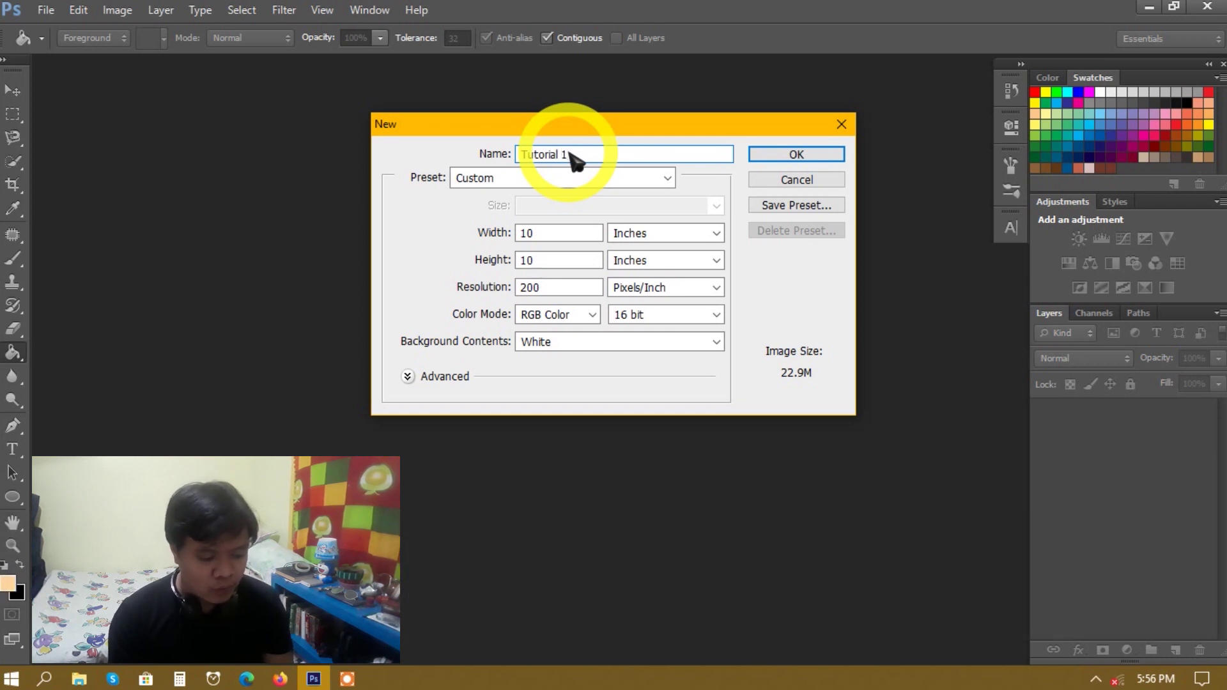
{"action": "type", "text": "One"}
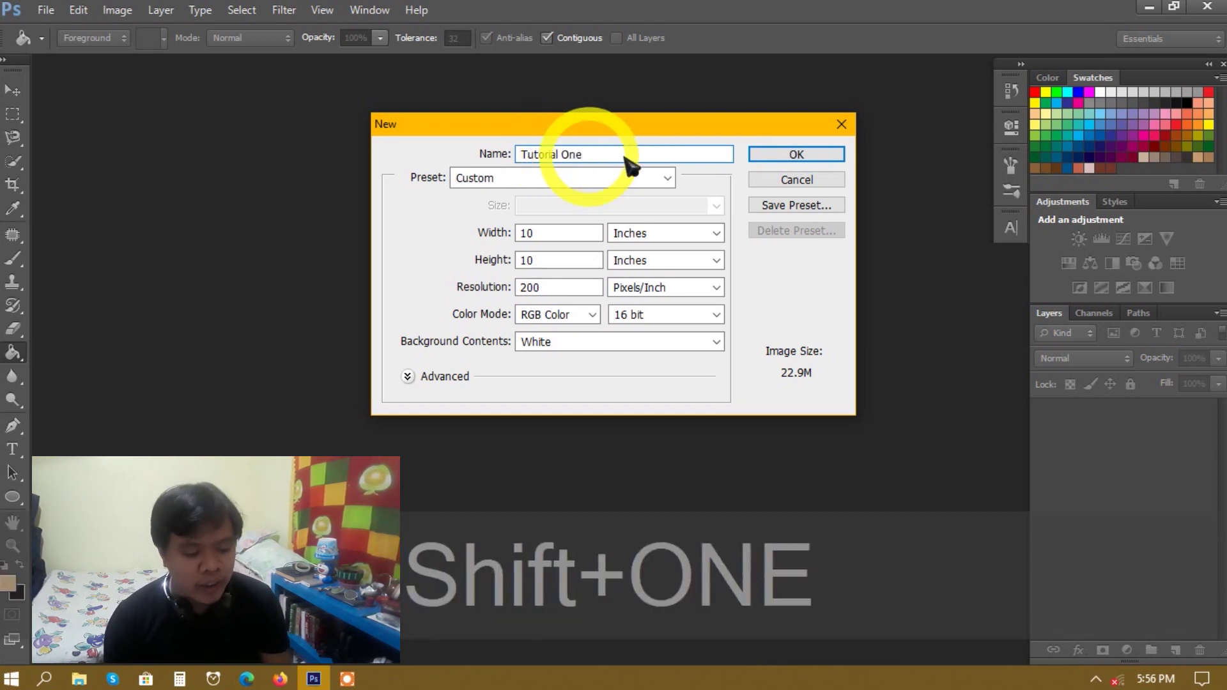
{"action": "left_click", "coordinate": [529, 179]}
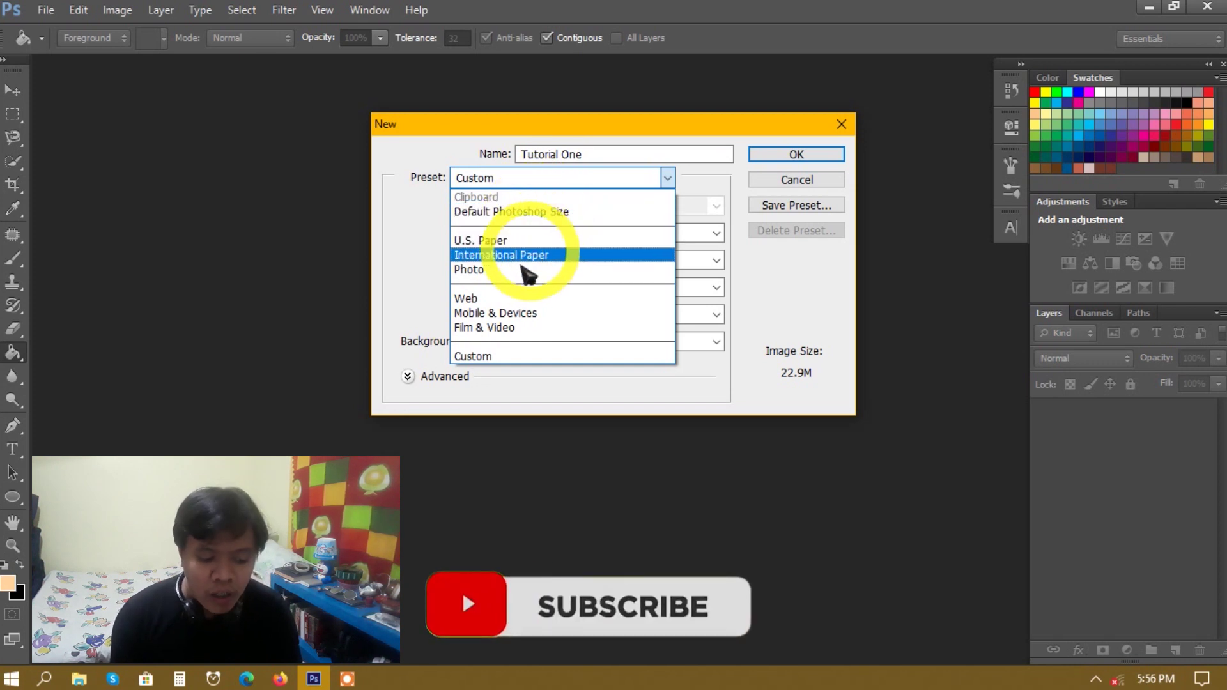
Keep the Custom preset and enter a width of 8.5
{"action": "left_click", "coordinate": [704, 189]}
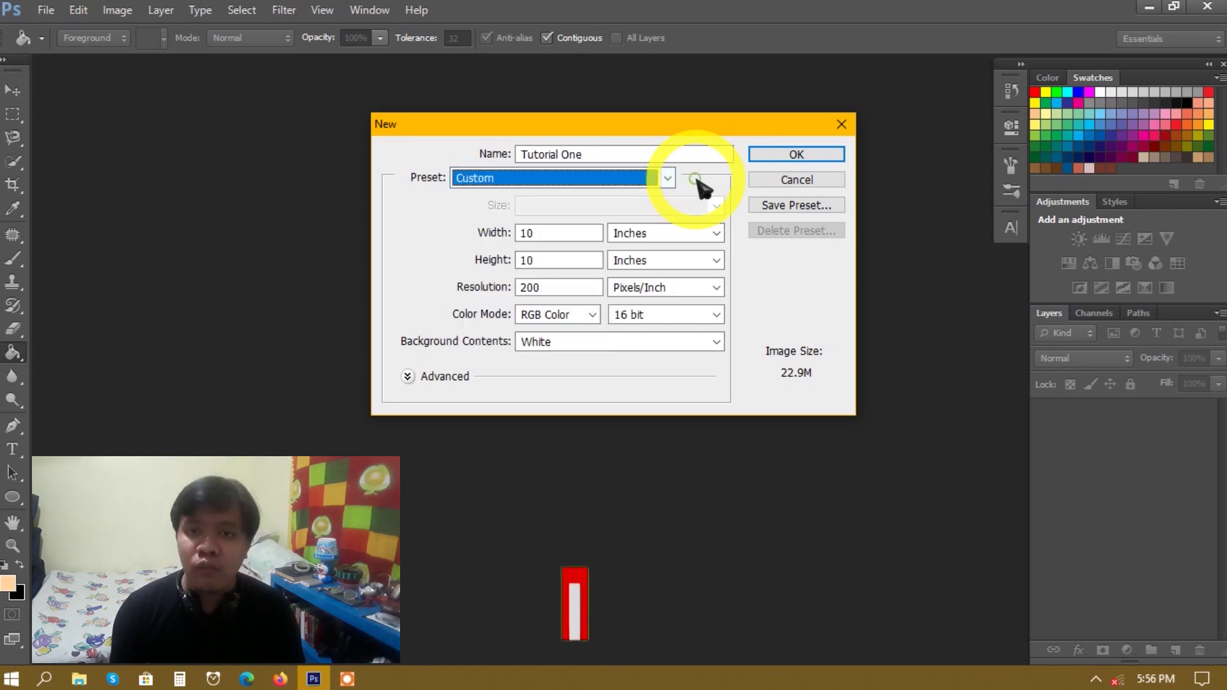
{"action": "left_click", "coordinate": [598, 187]}
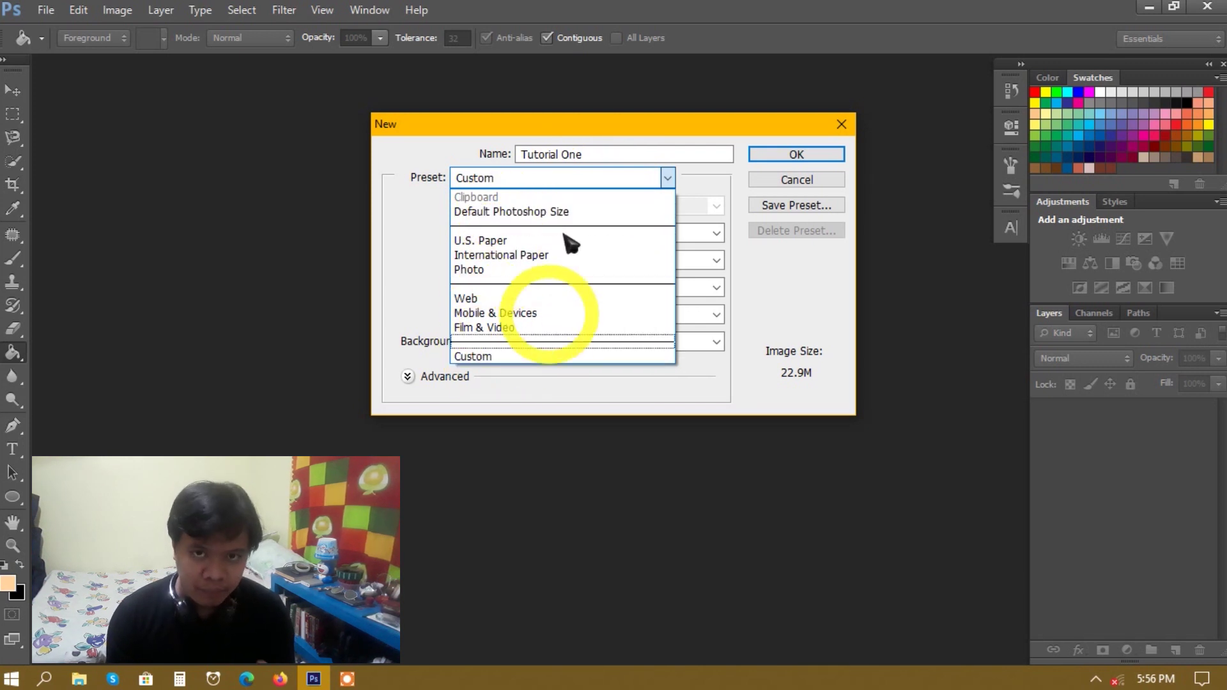
{"action": "left_click", "coordinate": [722, 185]}
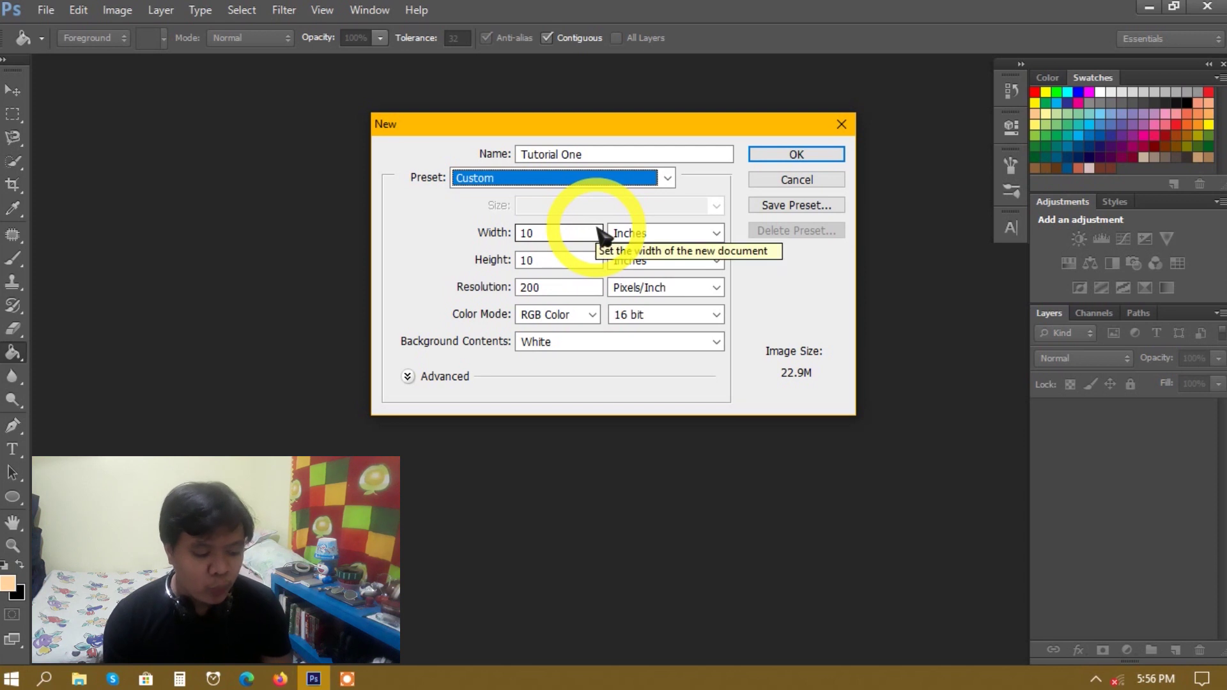
{"action": "left_click_drag", "start_coordinate": [571, 232], "coordinate": [519, 234]}
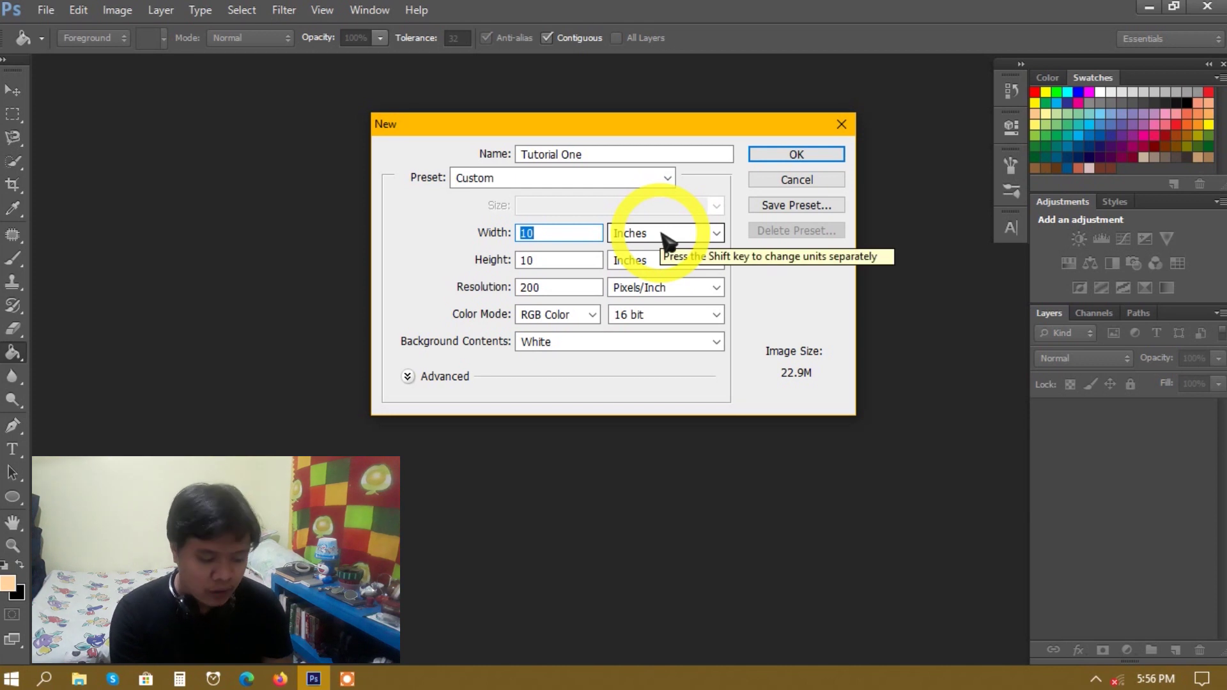
{"action": "type", "text": "8.5"}
{"action": "key", "text": "Tab"}
{"action": "key", "text": "Tab"}
Keep the width units in inches and set the height to 11
{"action": "left_click", "coordinate": [665, 238]}
{"action": "left_click", "coordinate": [678, 217]}
{"action": "left_click", "coordinate": [658, 236]}
{"action": "left_click", "coordinate": [659, 234]}
{"action": "left_click", "coordinate": [658, 234]}
{"action": "left_click", "coordinate": [633, 263]}
{"action": "double_click", "coordinate": [520, 233]}
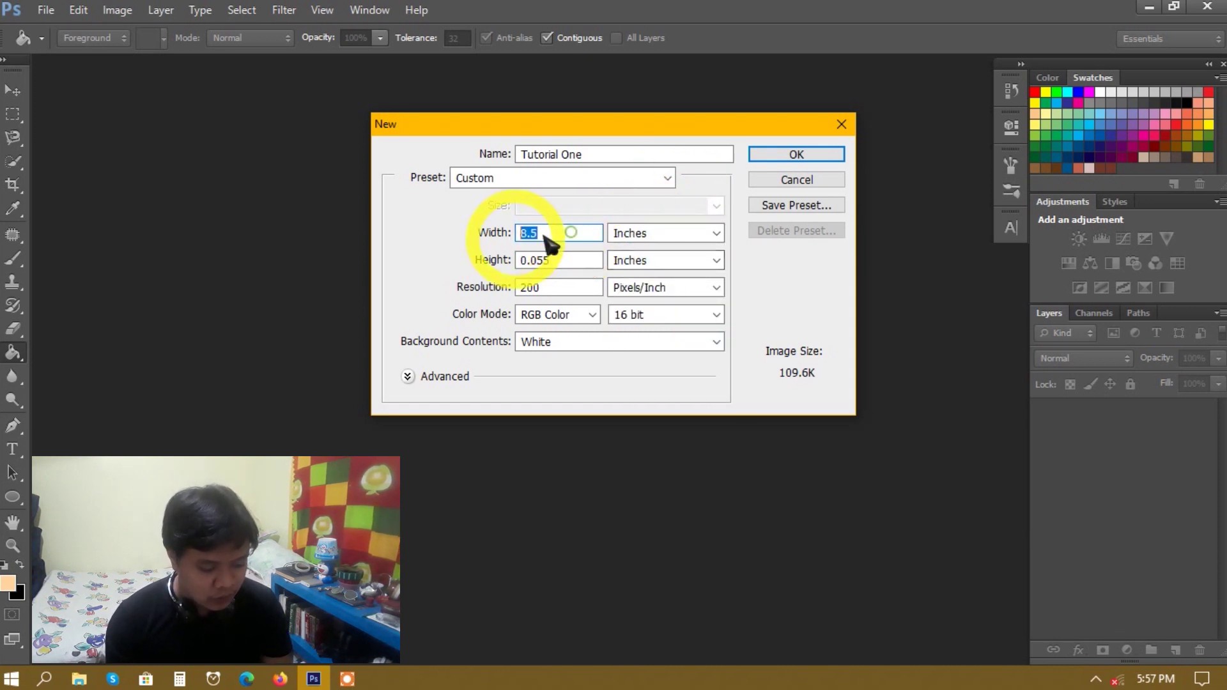
{"action": "double_click", "coordinate": [556, 260]}
{"action": "type", "text": "11"}
{"action": "left_click", "coordinate": [679, 236]}
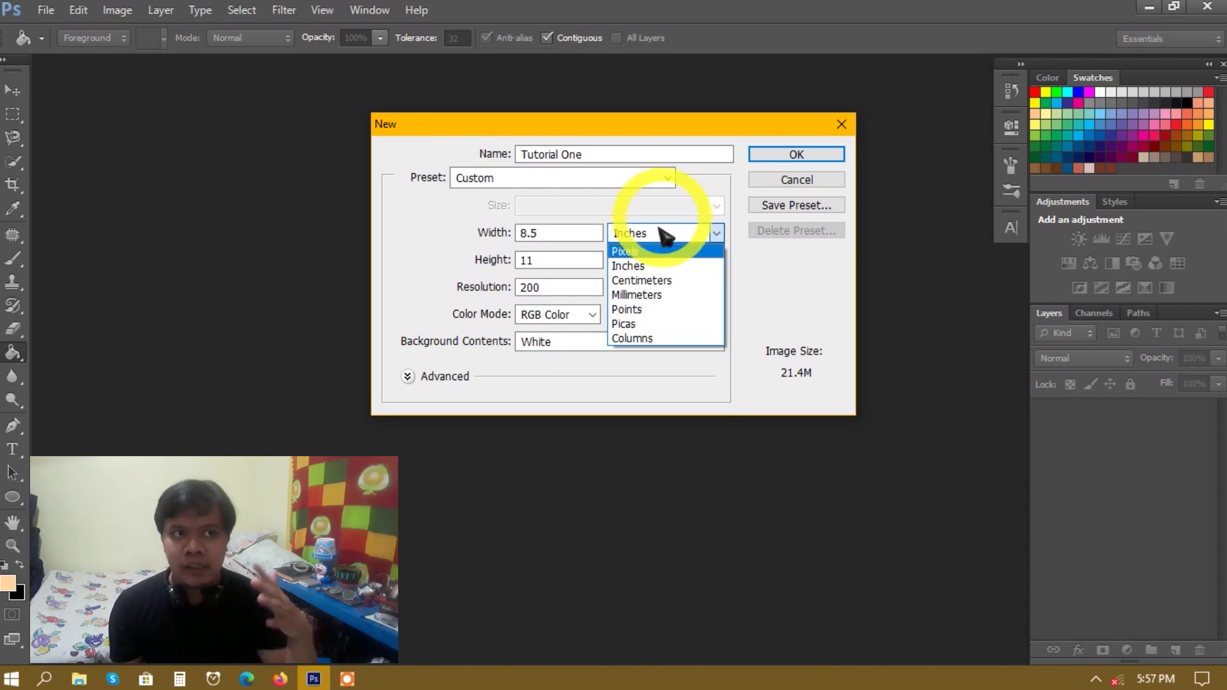
{"action": "left_click", "coordinate": [642, 267]}
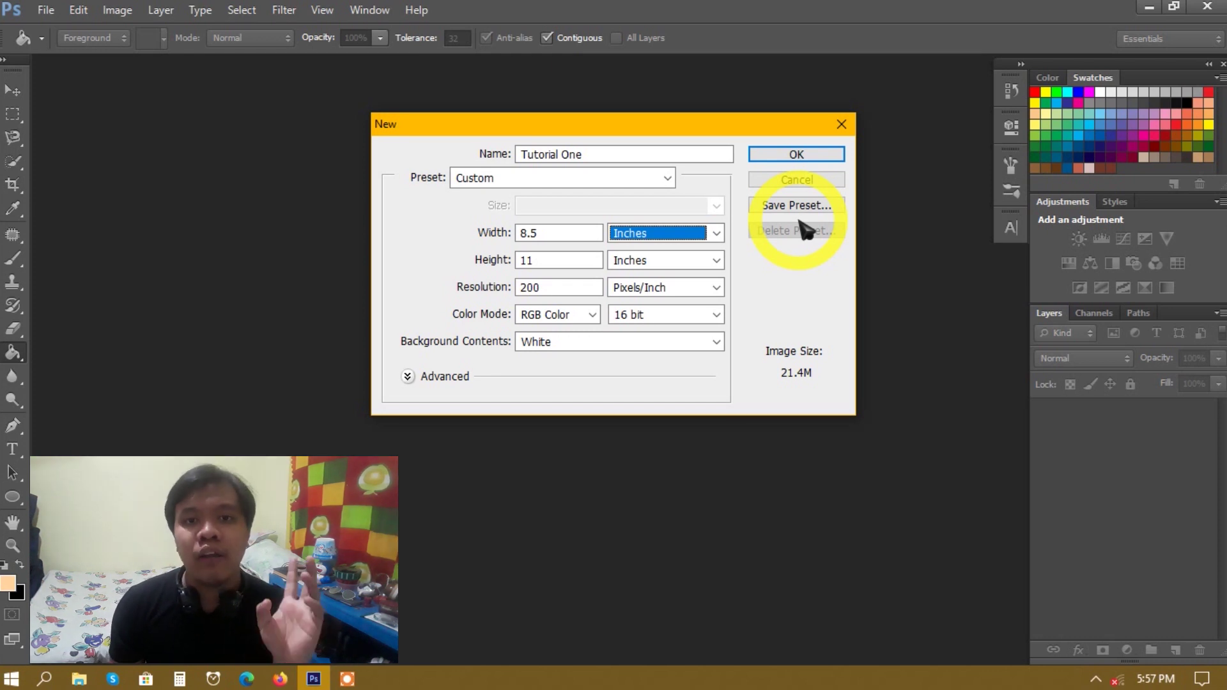
{"action": "left_click", "coordinate": [693, 234]}
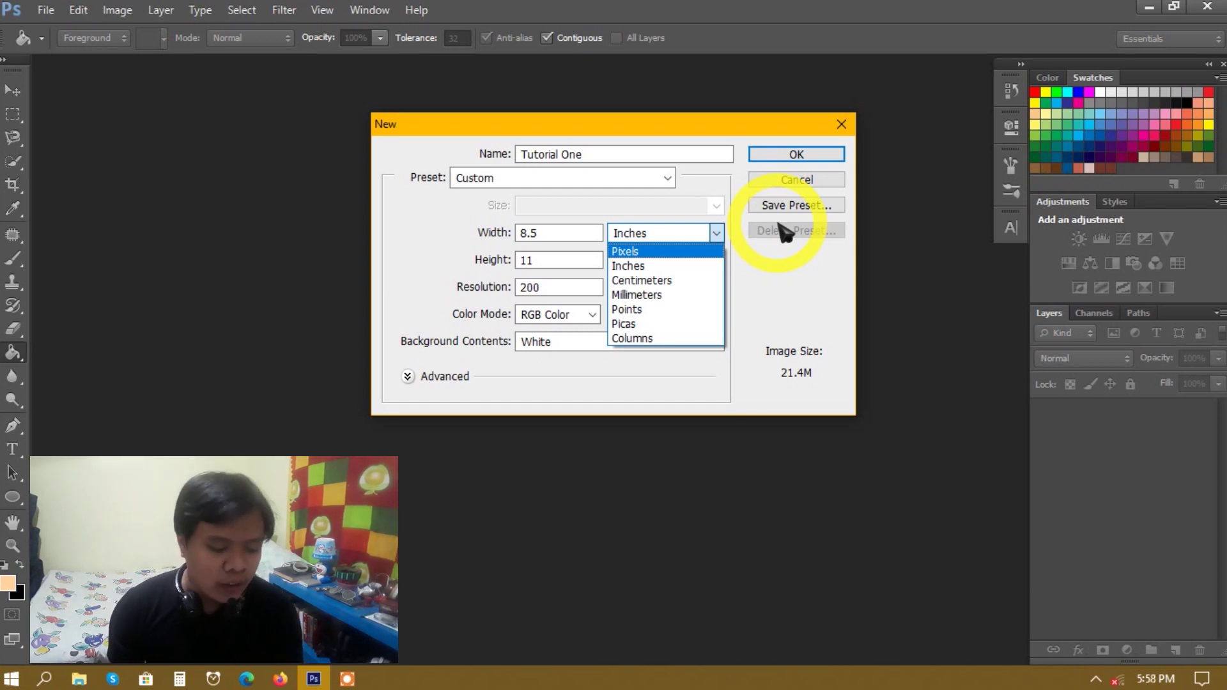
{"action": "left_click", "coordinate": [871, 364]}
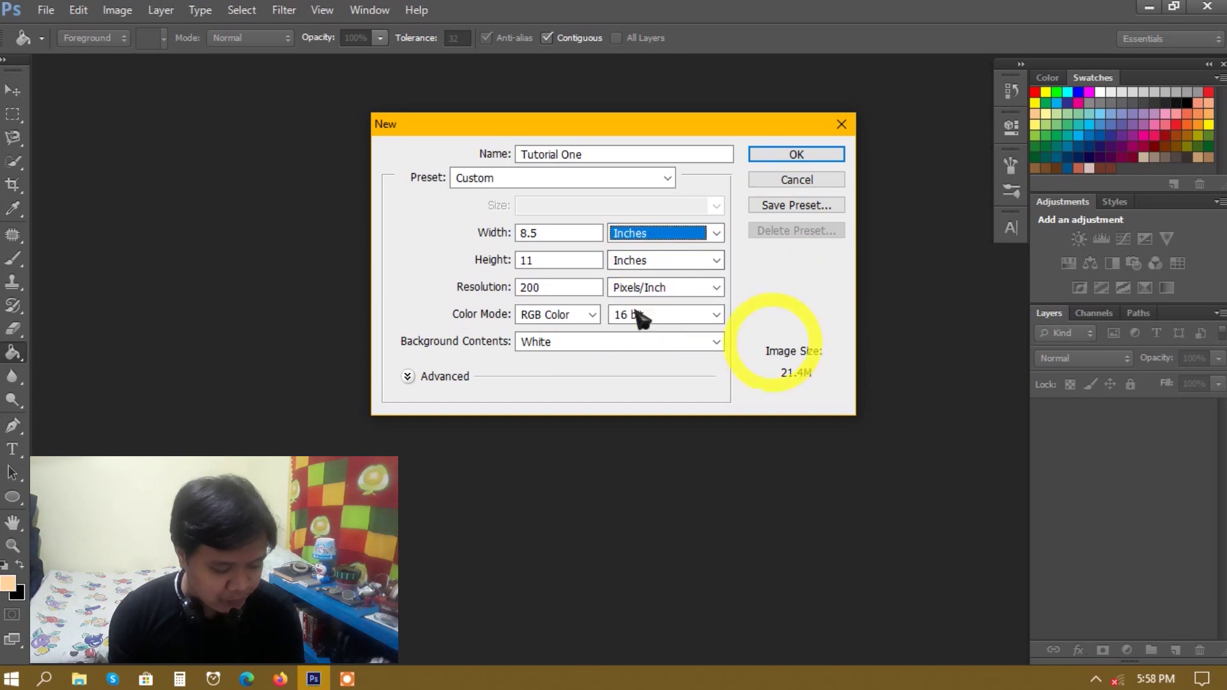
{"action": "double_click", "coordinate": [575, 289]}
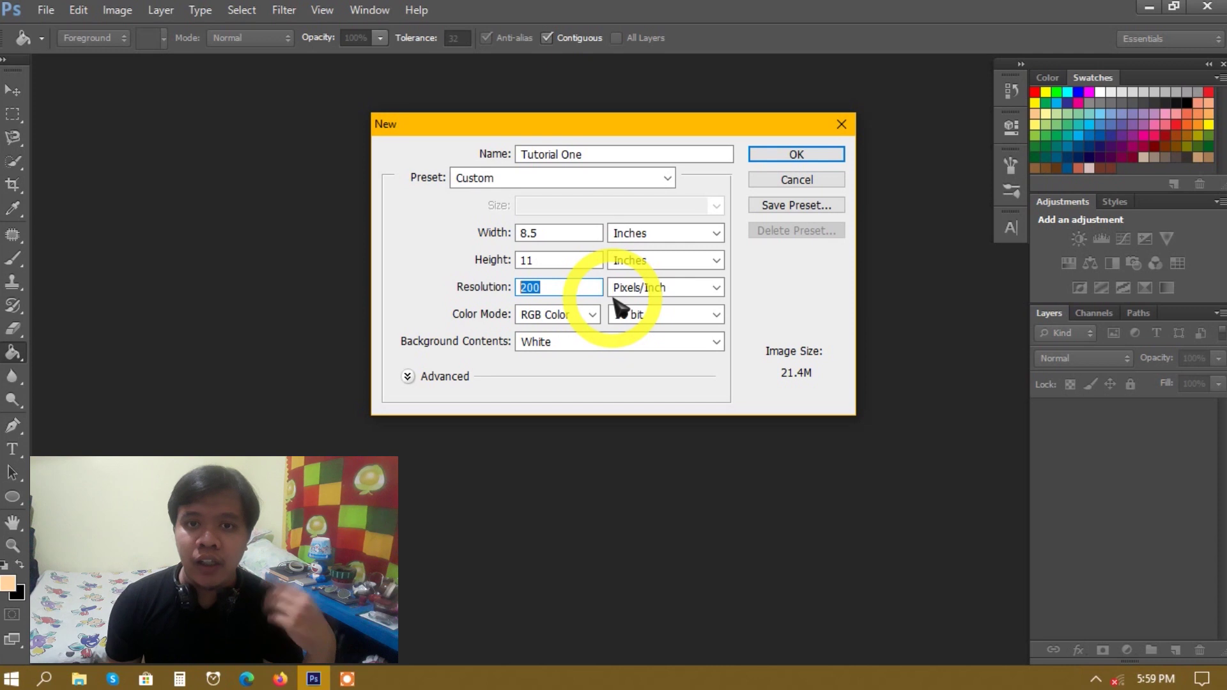
{"action": "left_click", "coordinate": [564, 314]}
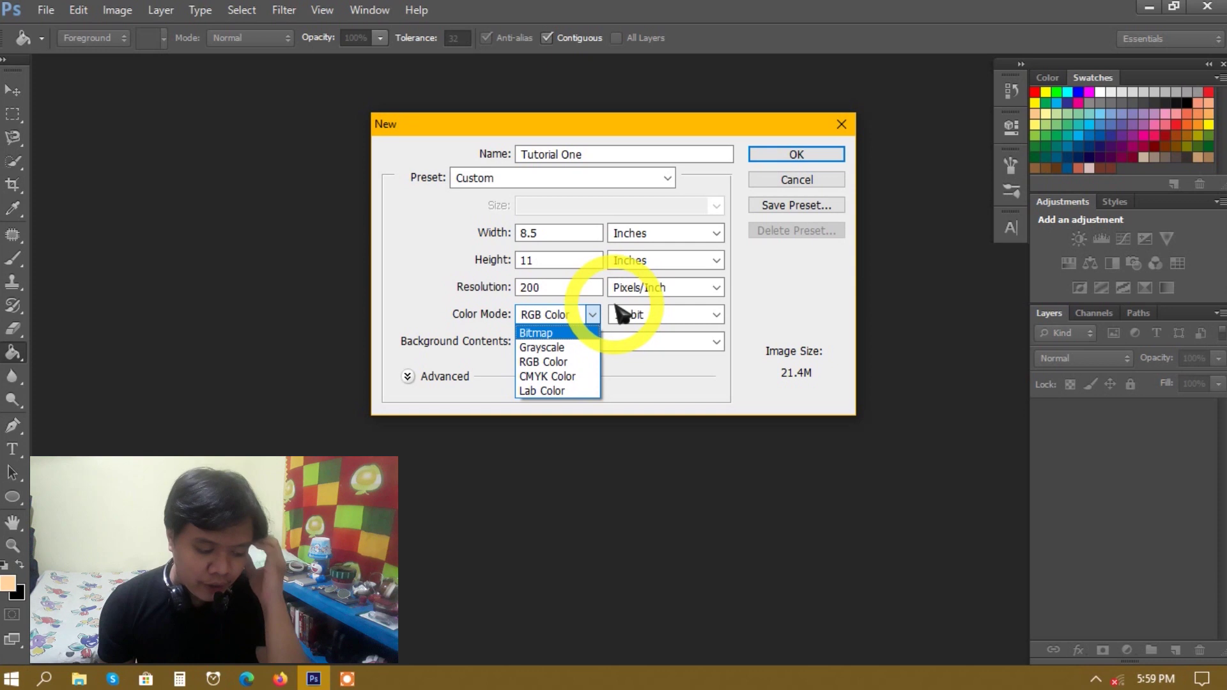
{"action": "left_click", "coordinate": [777, 309]}
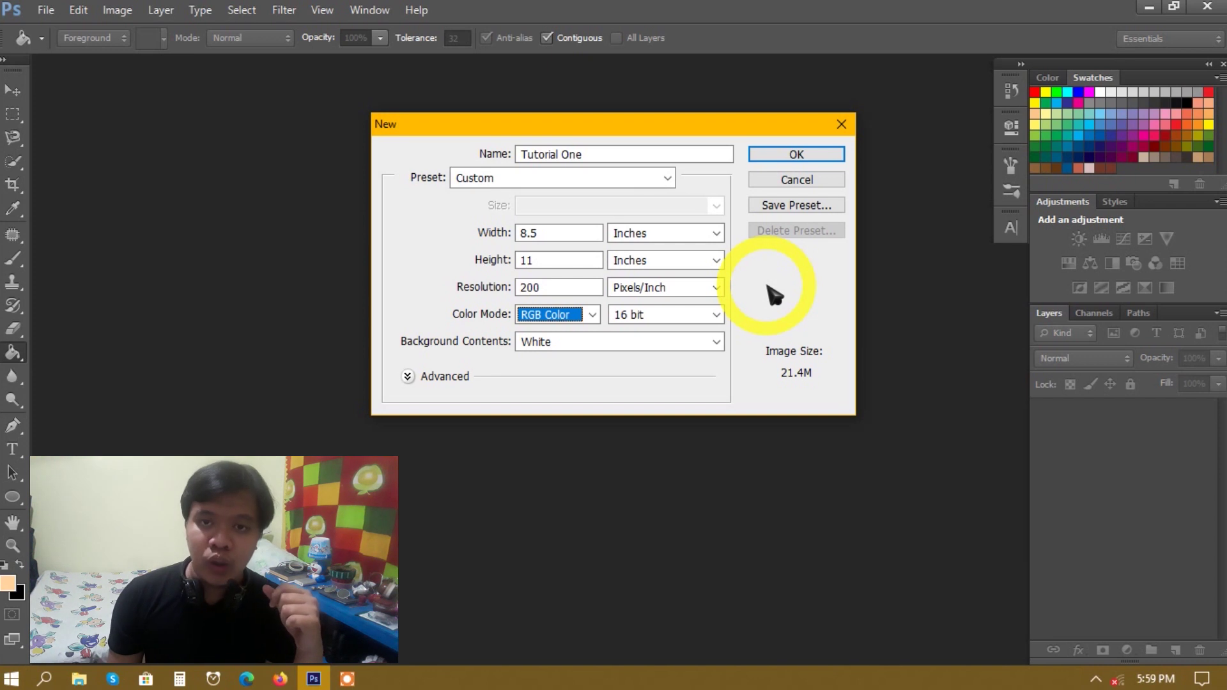
{"action": "left_click", "coordinate": [676, 314]}
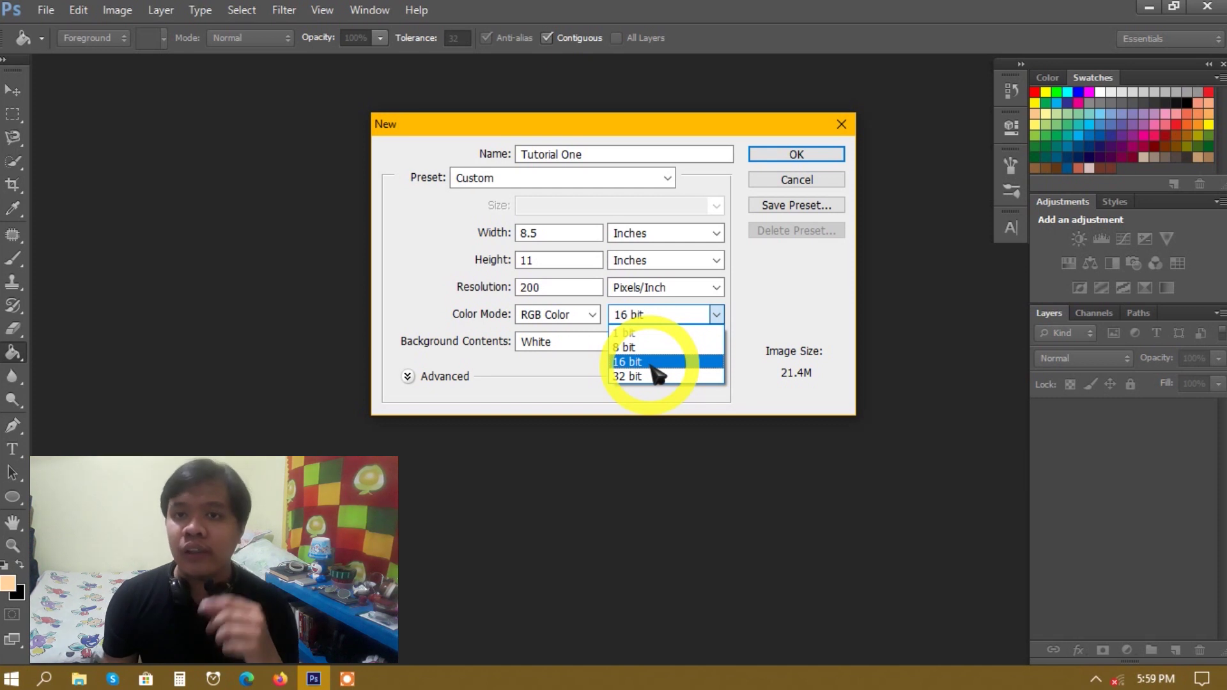
Try 32 bit, return to 16 bit, keep a White background, and create the document
{"action": "left_click", "coordinate": [701, 318]}
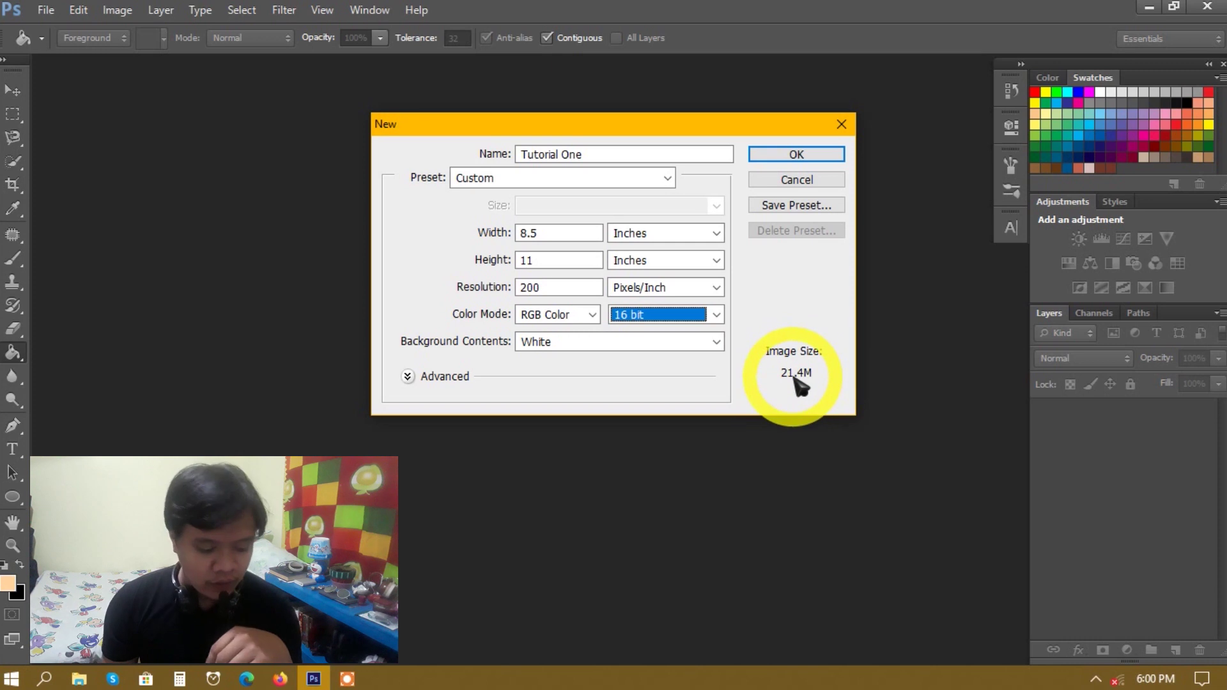
{"action": "left_click", "coordinate": [647, 317]}
{"action": "left_click", "coordinate": [632, 375]}
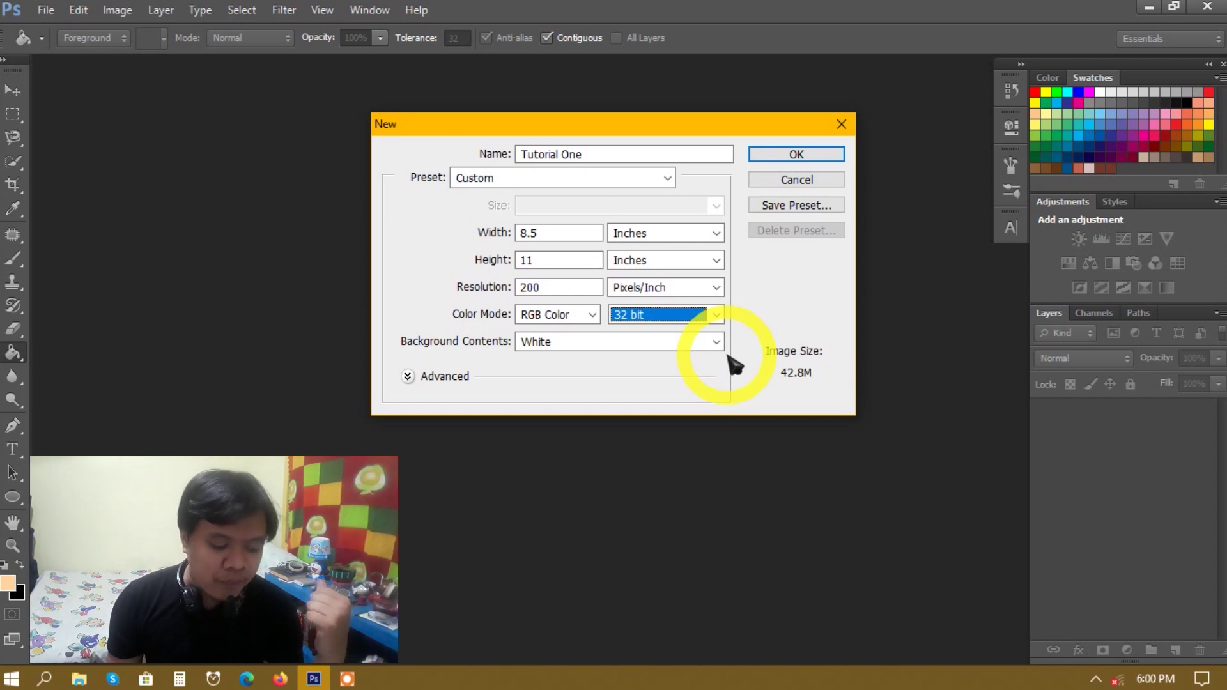
{"action": "left_click", "coordinate": [716, 315]}
{"action": "left_click", "coordinate": [678, 359]}
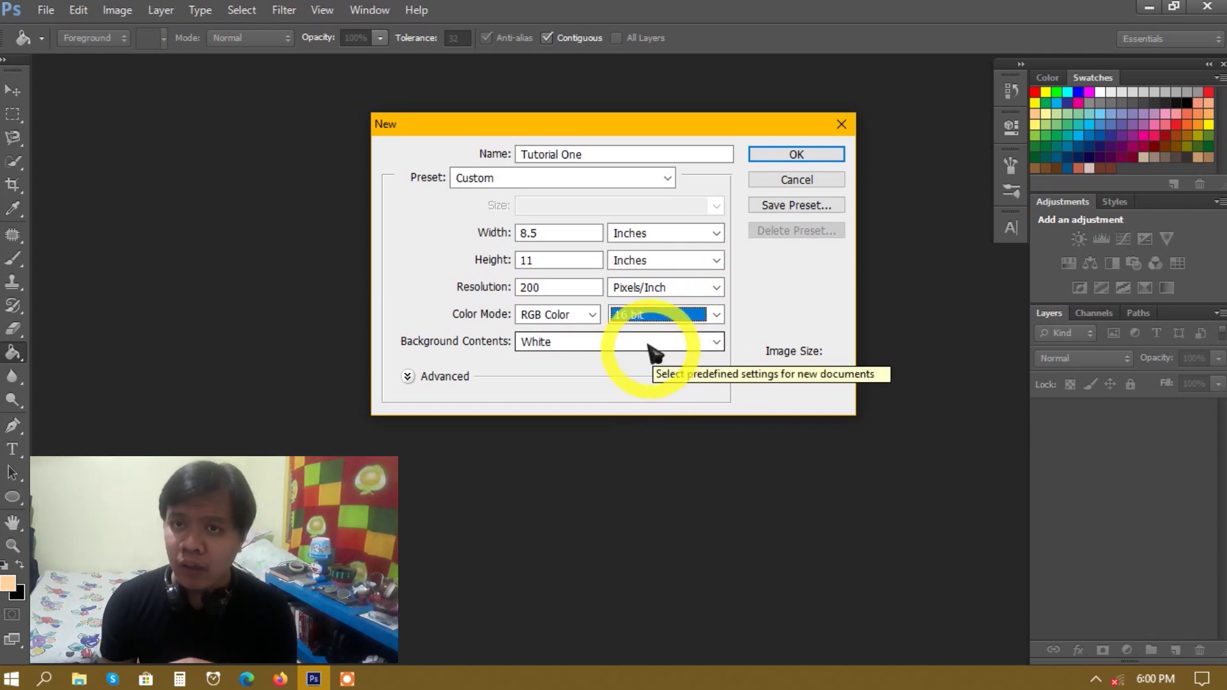
{"action": "left_click", "coordinate": [578, 349]}
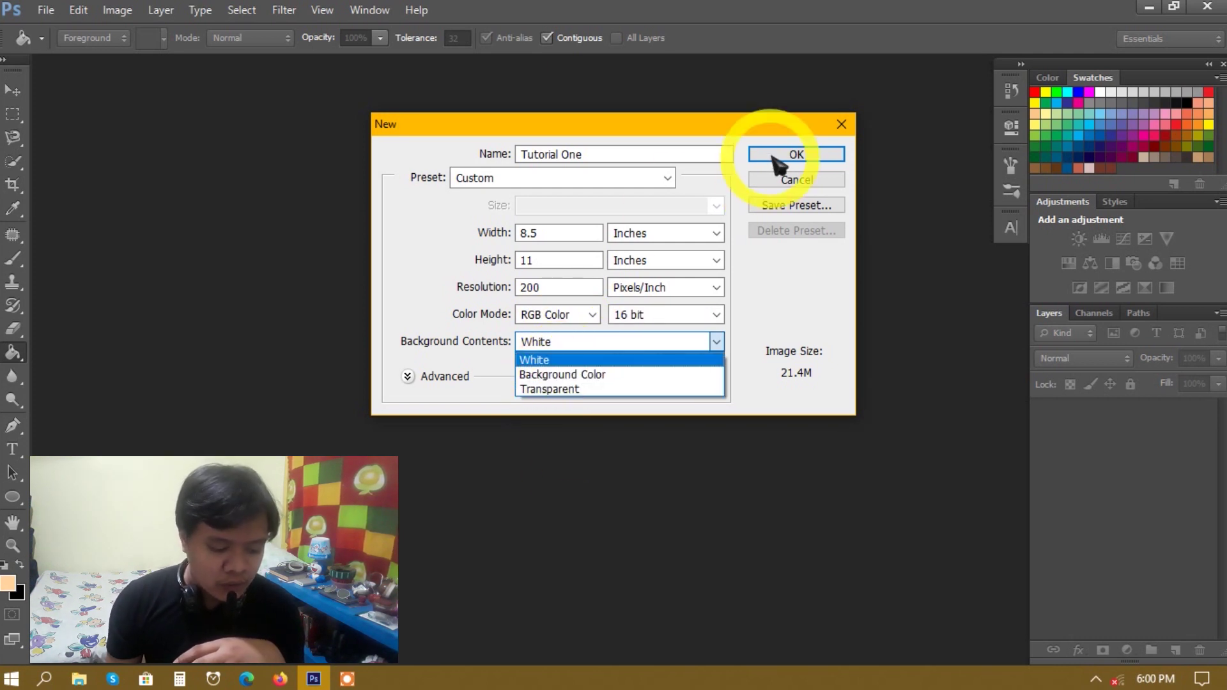
{"action": "left_click", "coordinate": [581, 360]}
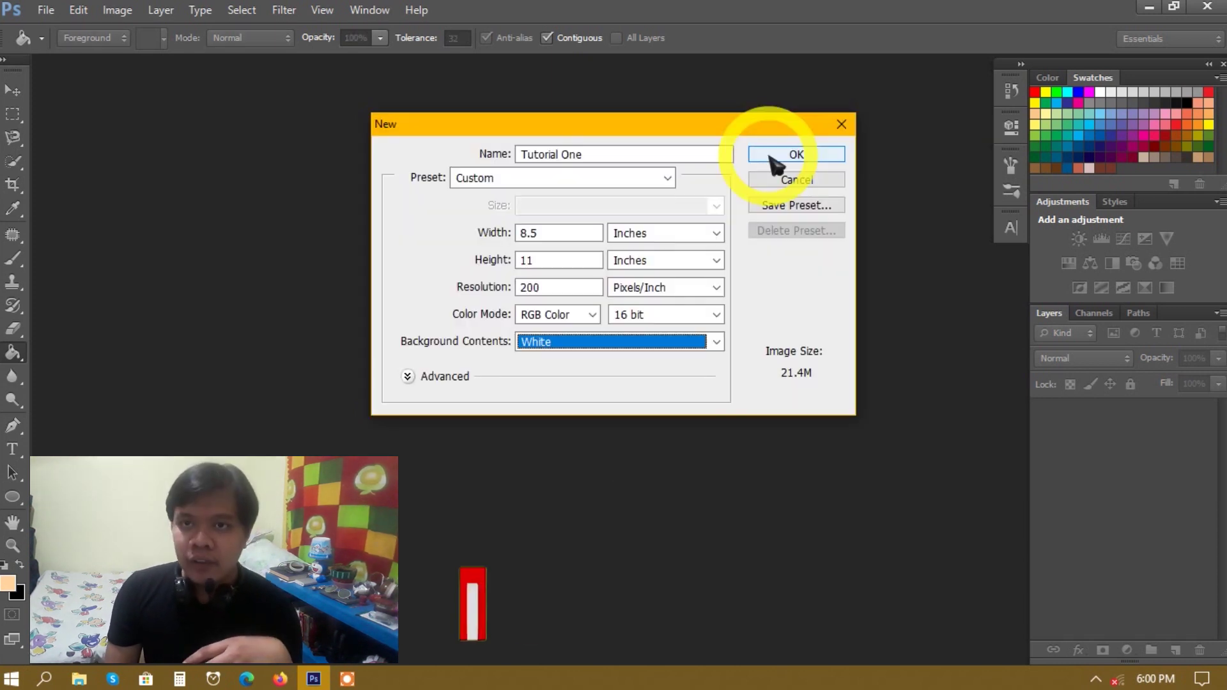
{"action": "left_click", "coordinate": [772, 158]}
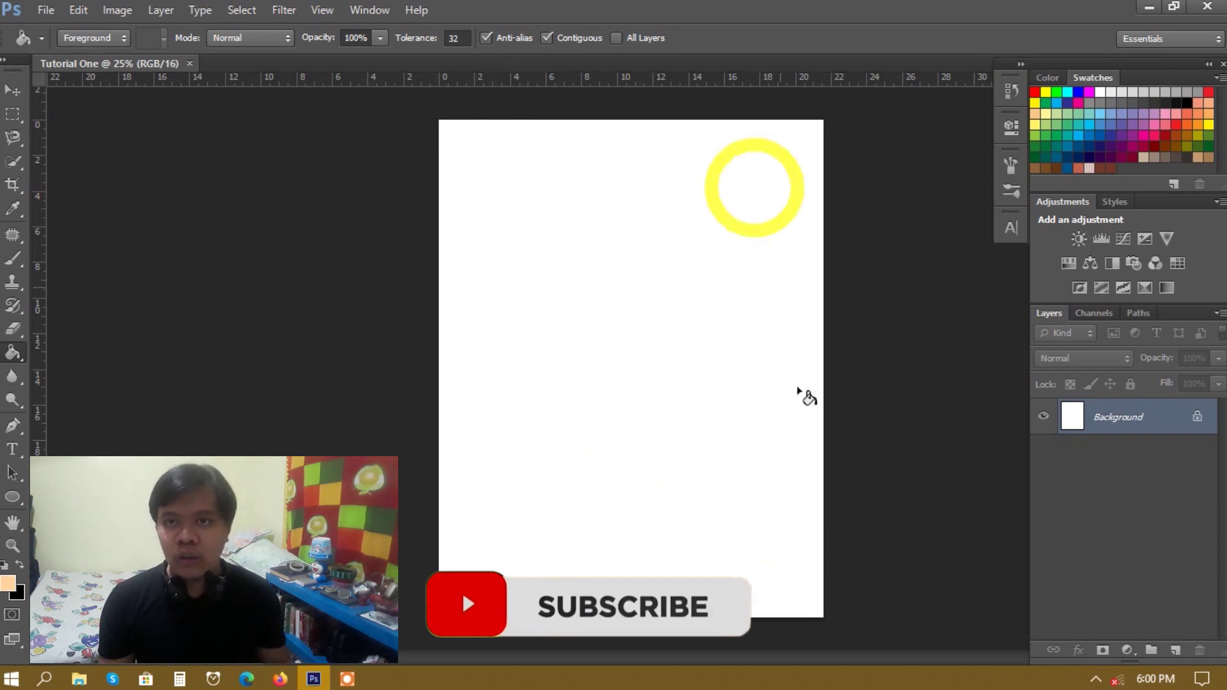
Select the Move tool and toggle Auto-Select off, then back on
{"action": "left_click", "coordinate": [12, 90]}
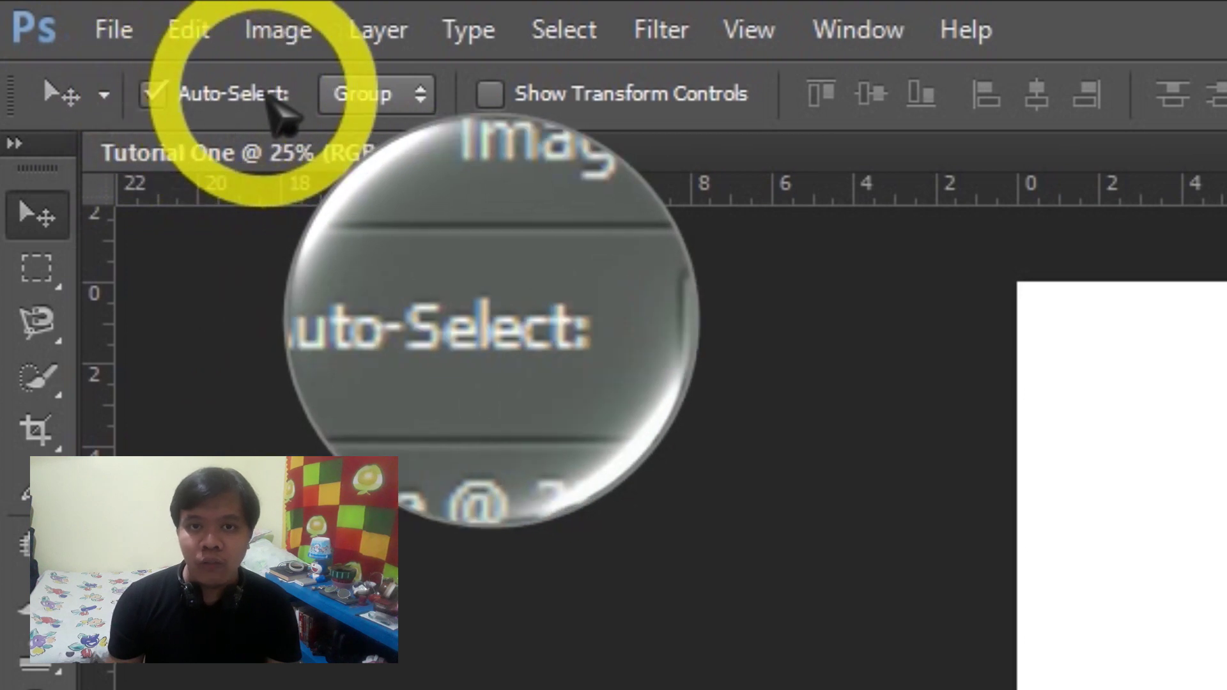
{"action": "left_click", "coordinate": [153, 94]}
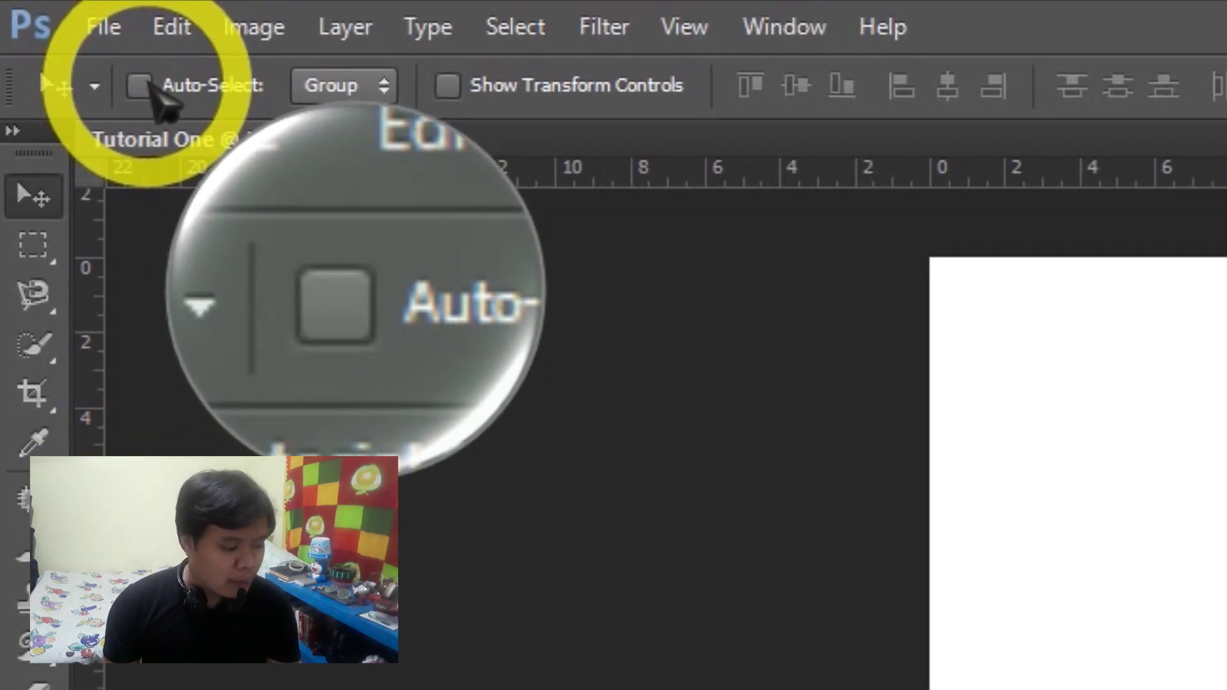
{"action": "left_click", "coordinate": [140, 85]}
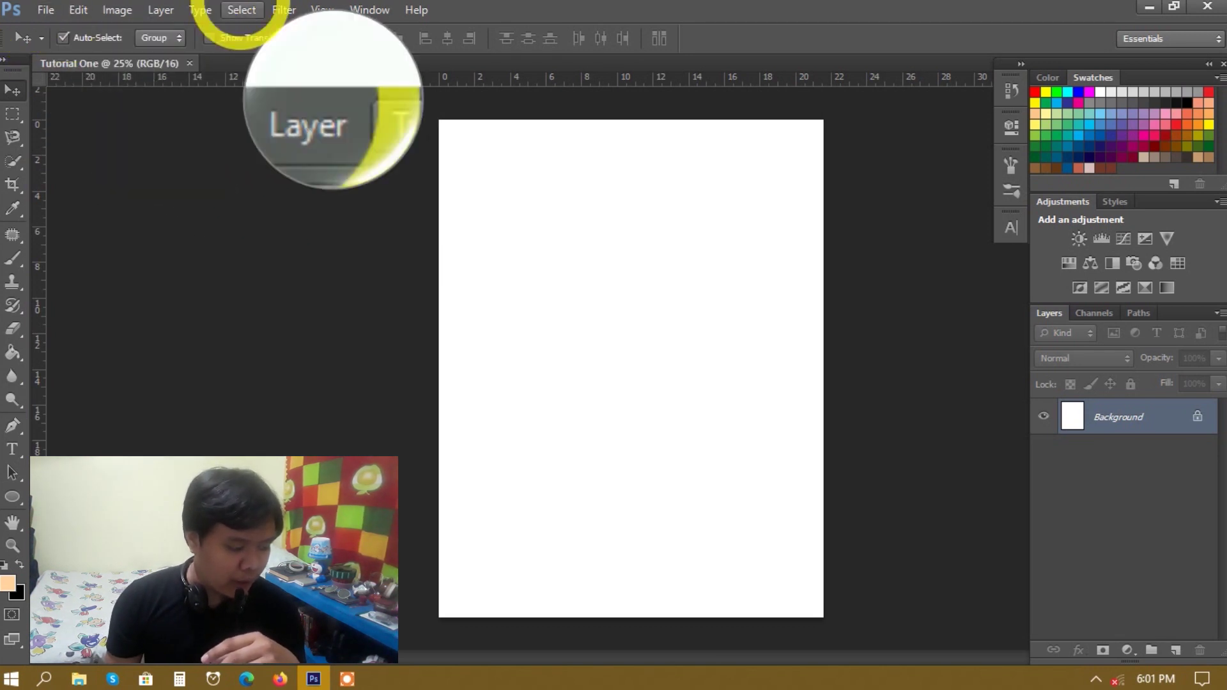
{"action": "left_click", "coordinate": [47, 11]}
{"action": "left_click", "coordinate": [51, 12]}
{"action": "left_click", "coordinate": [117, 9]}
{"action": "left_click", "coordinate": [117, 10]}
{"action": "mouse_move", "coordinate": [157, 57]}
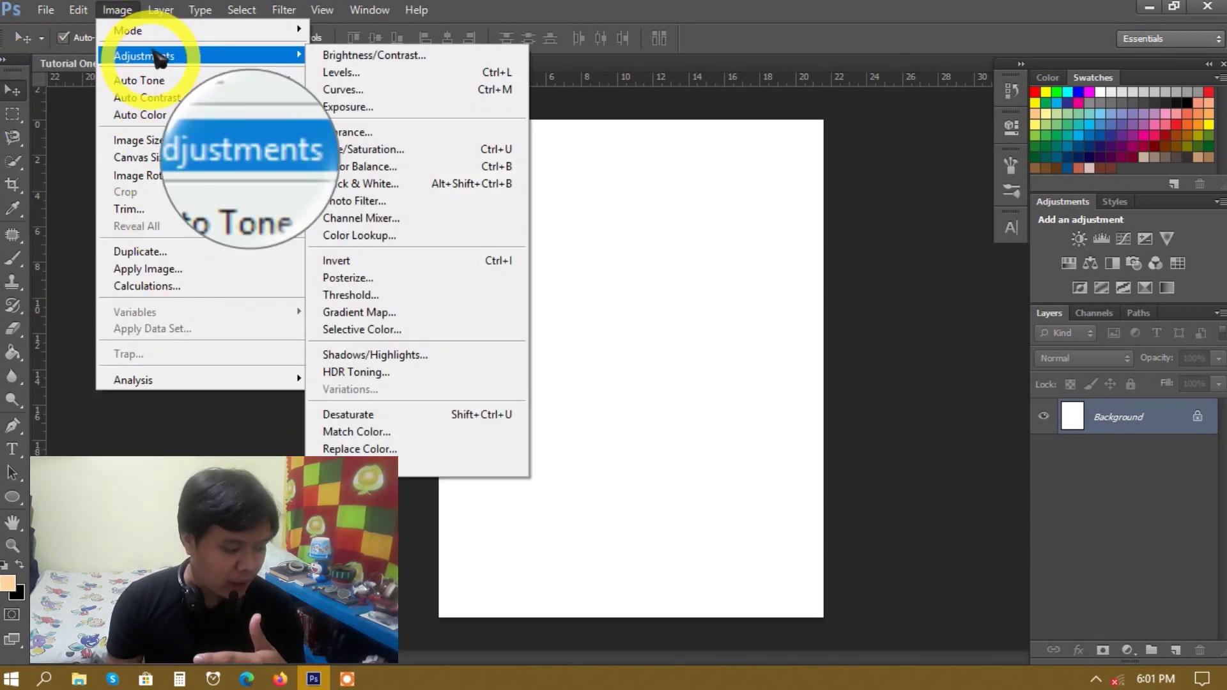
{"action": "mouse_move", "coordinate": [370, 10]}
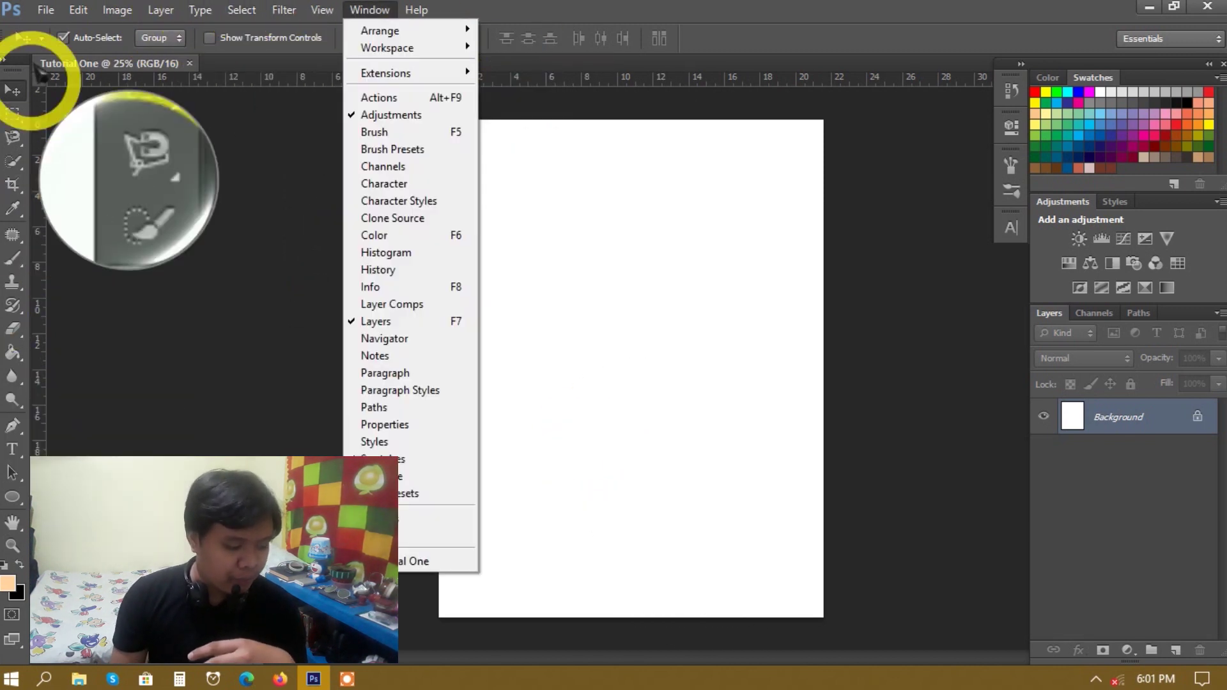
{"action": "left_click", "coordinate": [262, 57]}
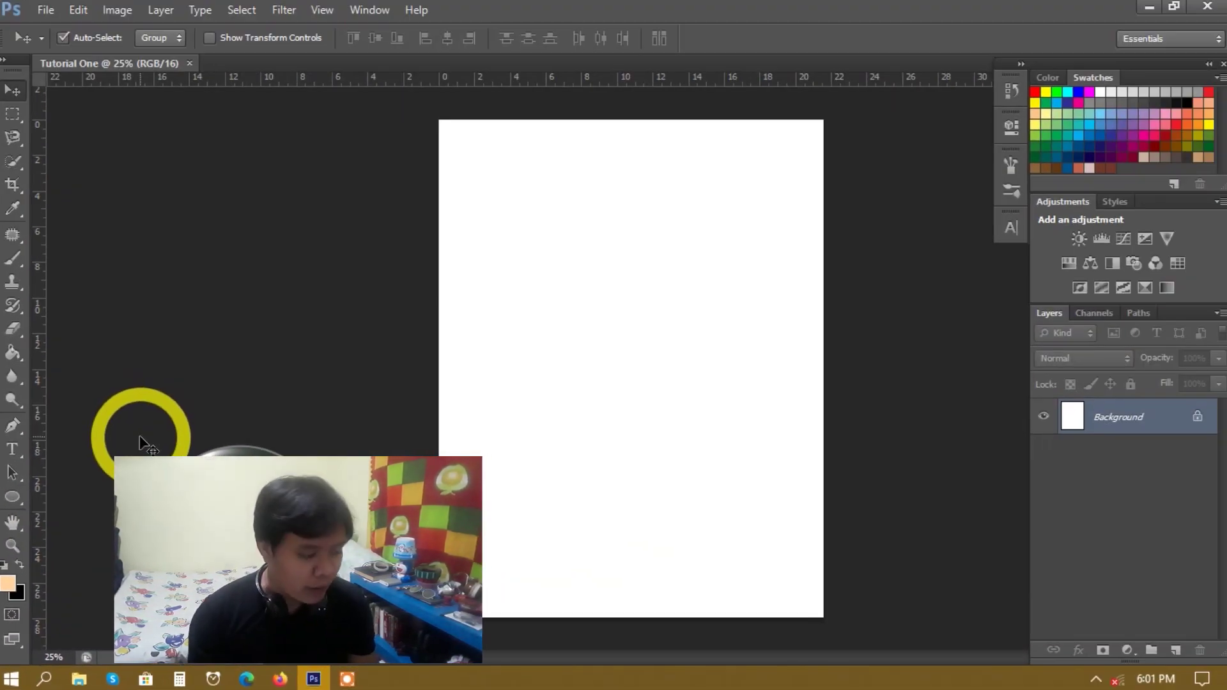
Close Tutorial One and start a new document named 'Tutorial 1'
{"action": "left_click", "coordinate": [190, 64]}
{"action": "key", "text": "ctrl+n"}
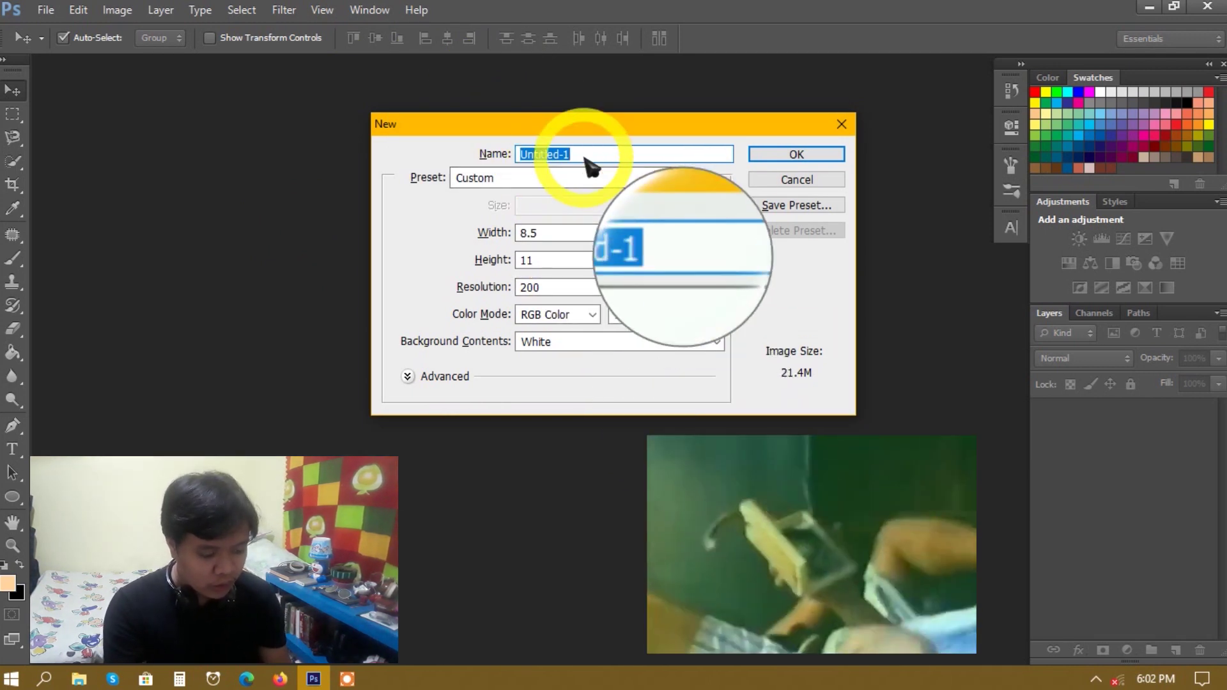
{"action": "type", "text": "Tutorial 1"}
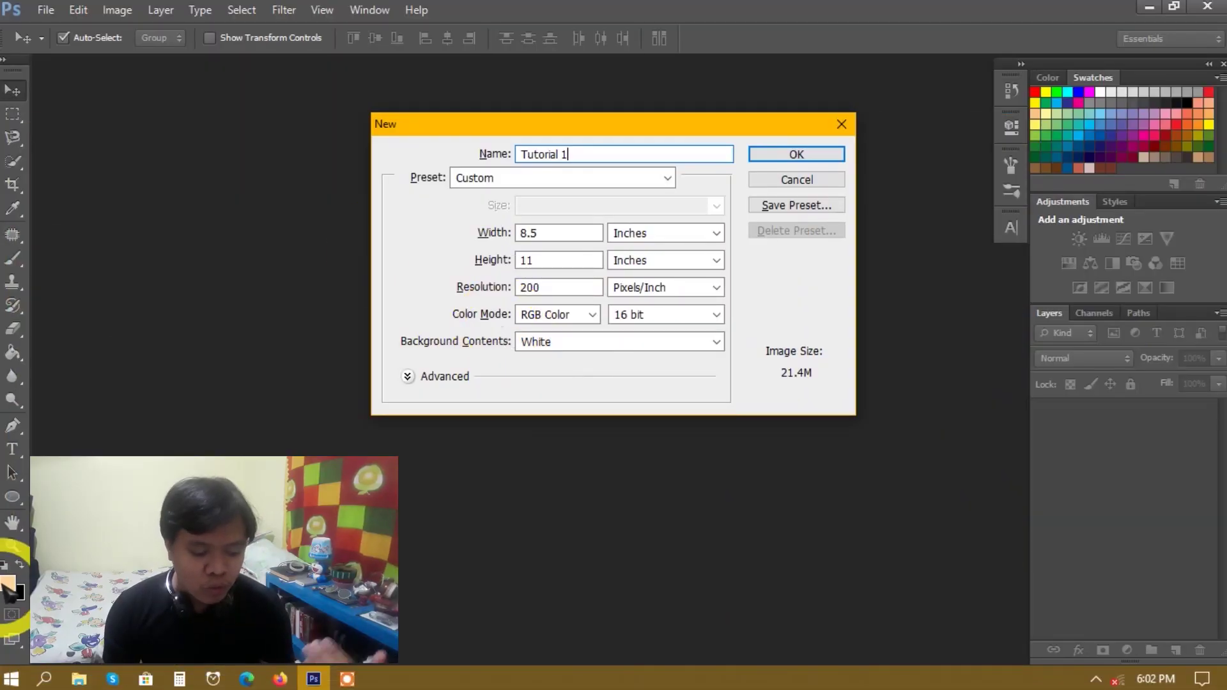
Set Background Contents to Background Color, after briefly trying Transparent, and create it
{"action": "left_click", "coordinate": [543, 342]}
{"action": "left_click", "coordinate": [545, 375]}
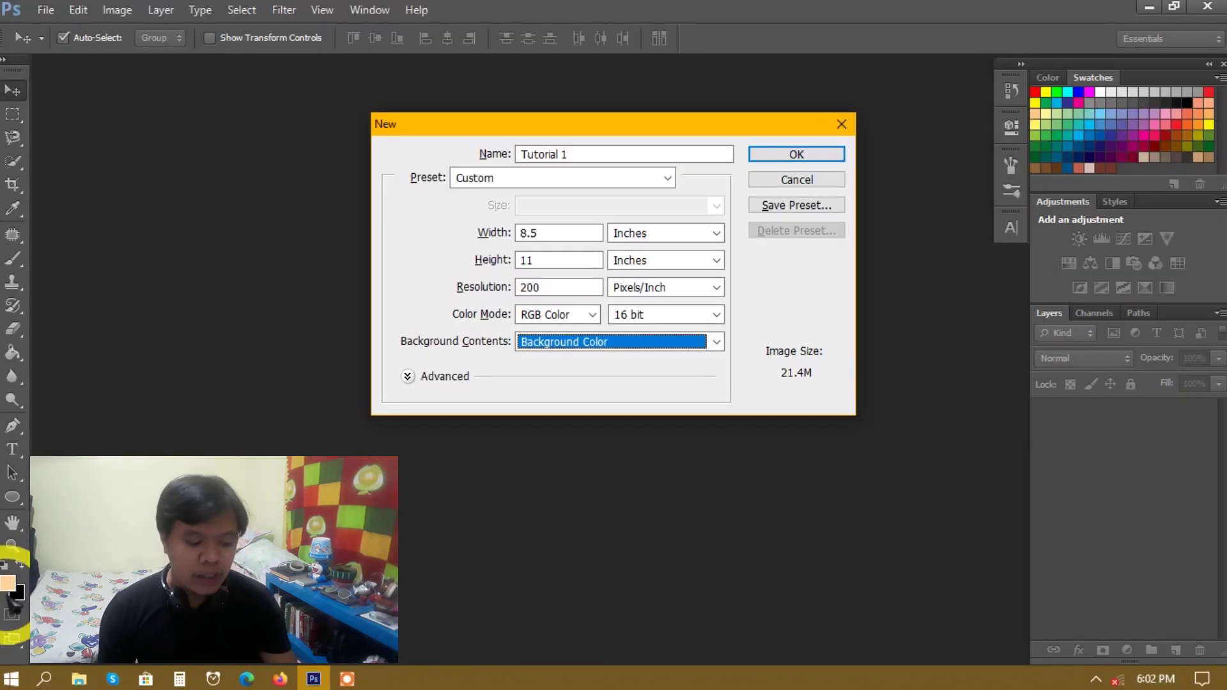
{"action": "left_click", "coordinate": [630, 343]}
{"action": "left_click", "coordinate": [582, 390]}
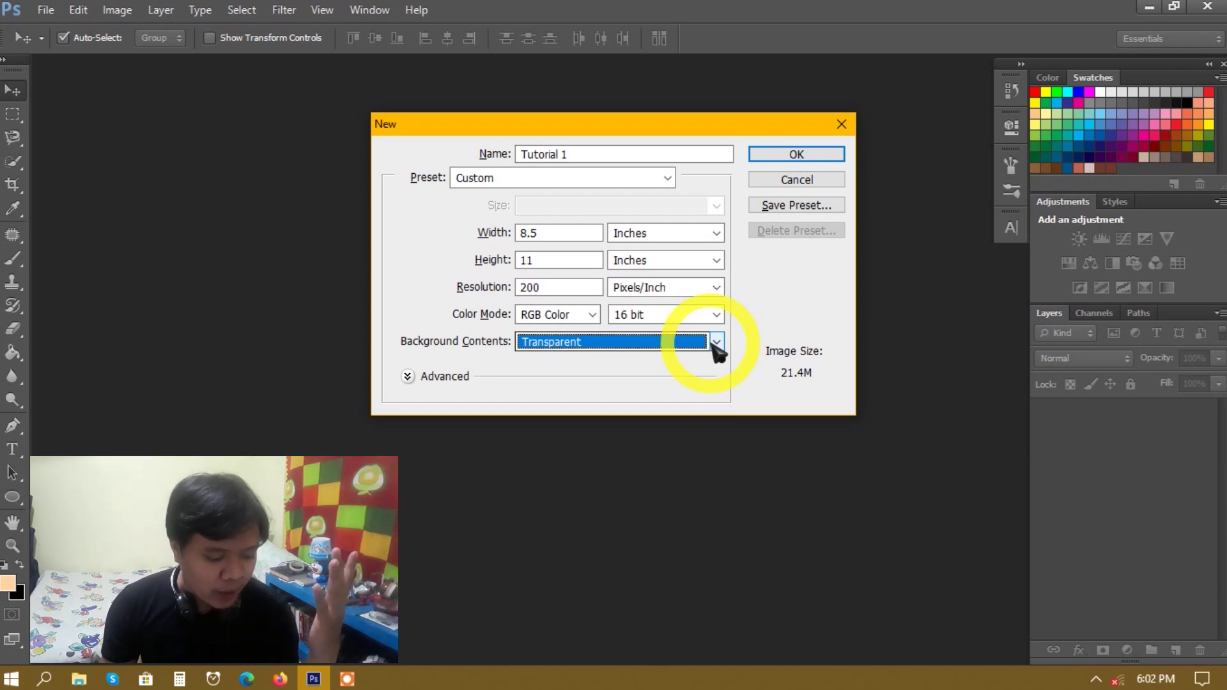
{"action": "left_click", "coordinate": [717, 343]}
{"action": "left_click", "coordinate": [582, 379]}
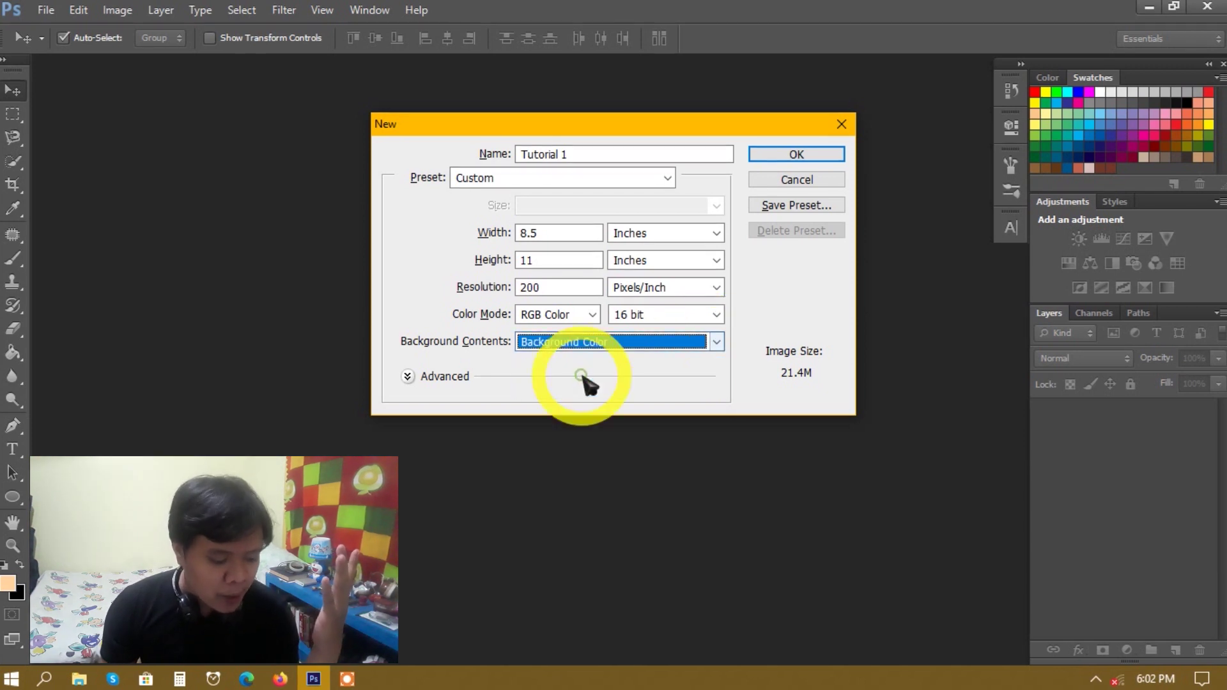
{"action": "left_click", "coordinate": [793, 156]}
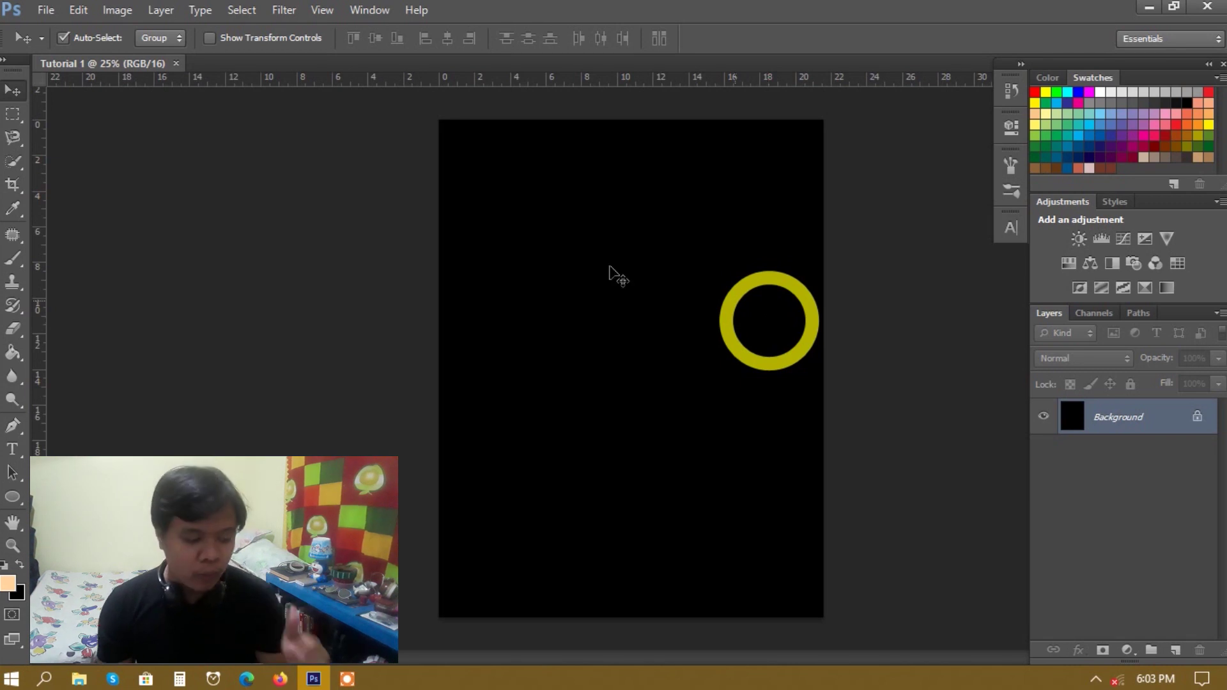
Close Tutorial 1 and create a new document with a Transparent background
{"action": "left_click", "coordinate": [175, 62]}
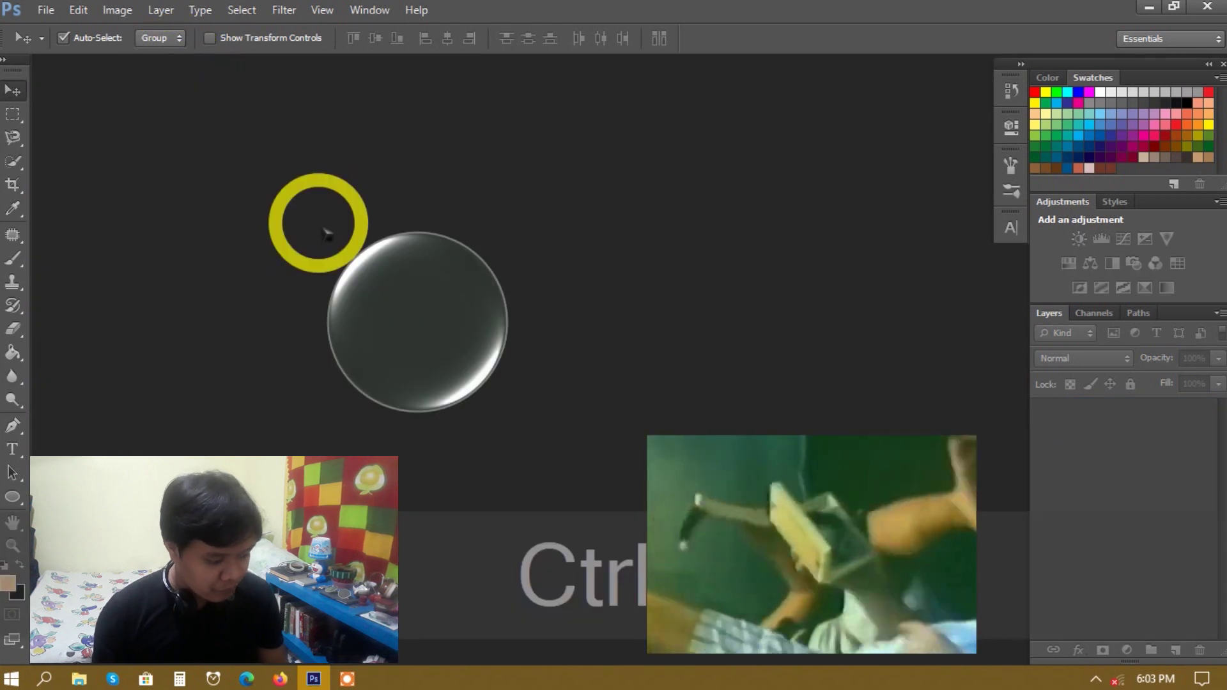
{"action": "key", "text": "ctrl+n"}
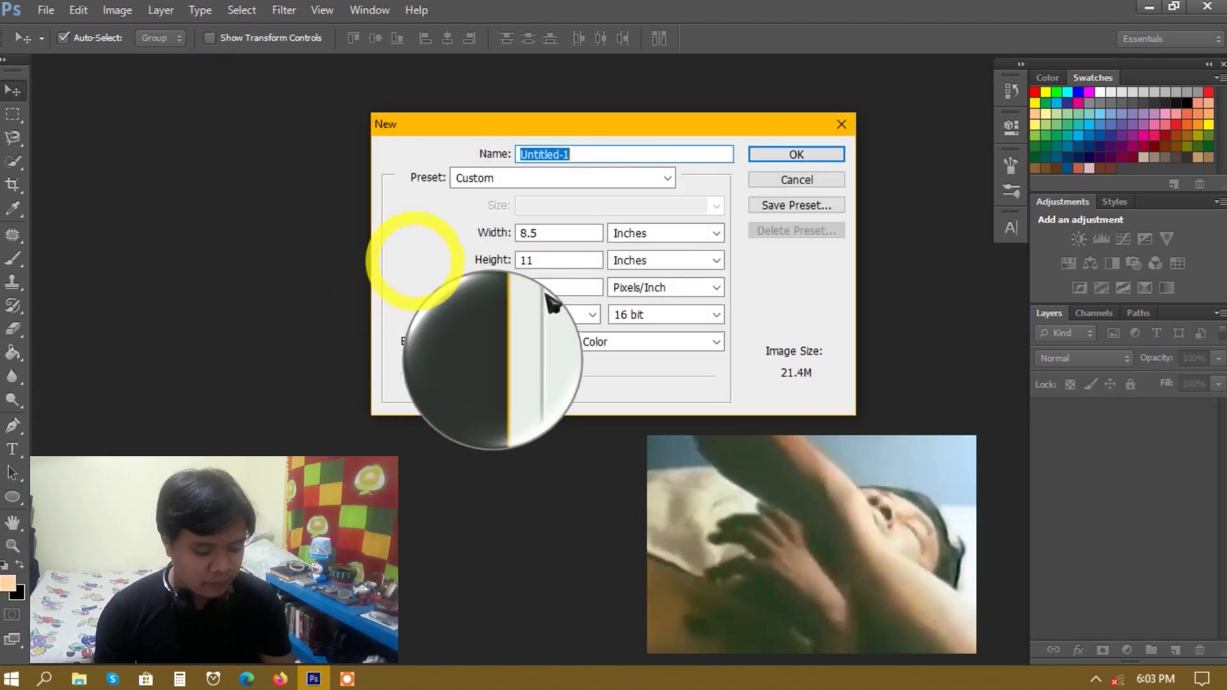
{"action": "left_click", "coordinate": [620, 348]}
{"action": "left_click", "coordinate": [610, 390]}
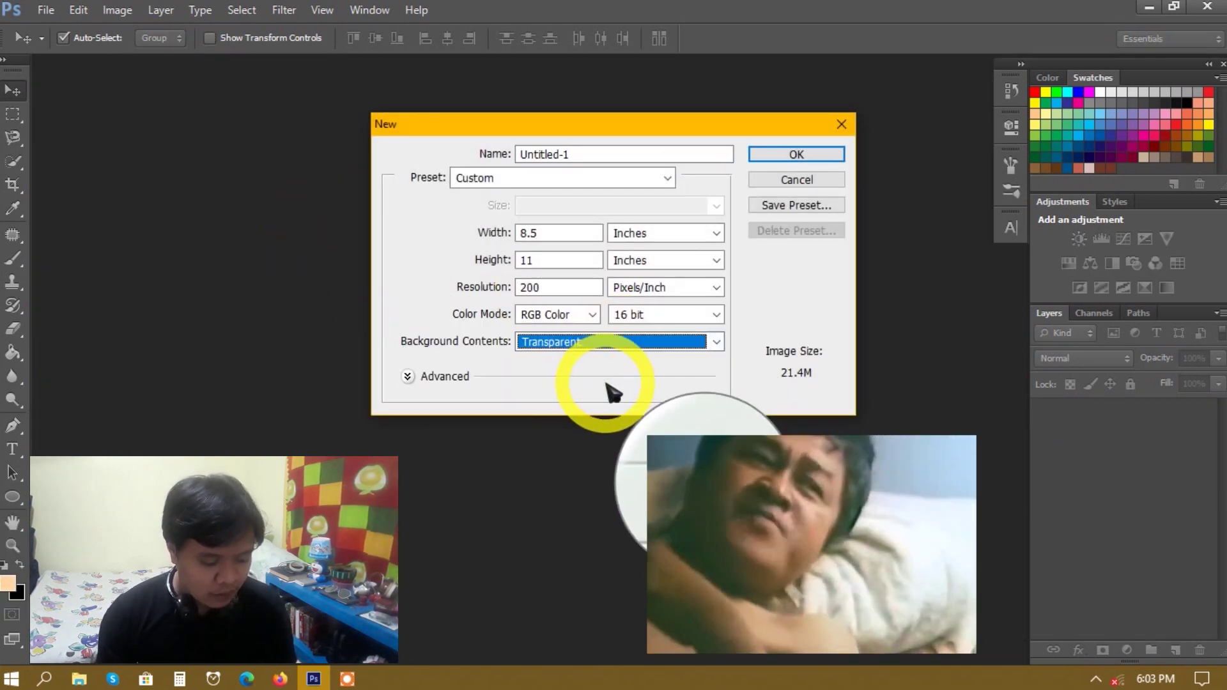
{"action": "left_click", "coordinate": [796, 154]}
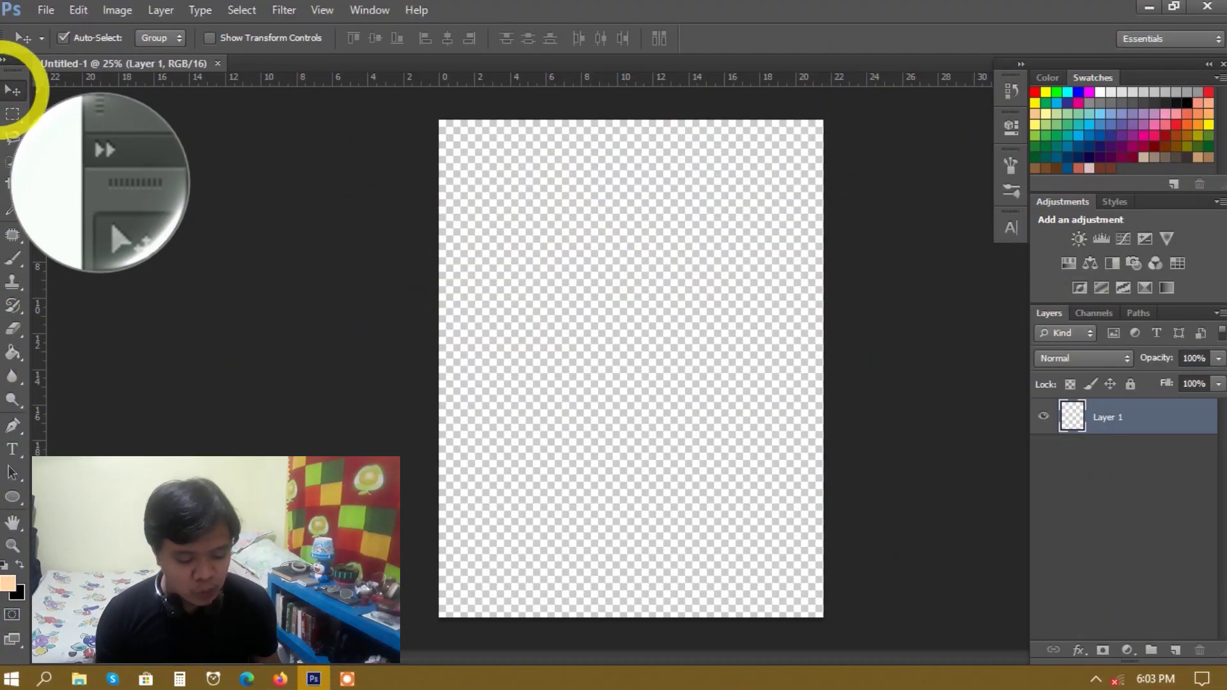
{"action": "left_click", "coordinate": [14, 161]}
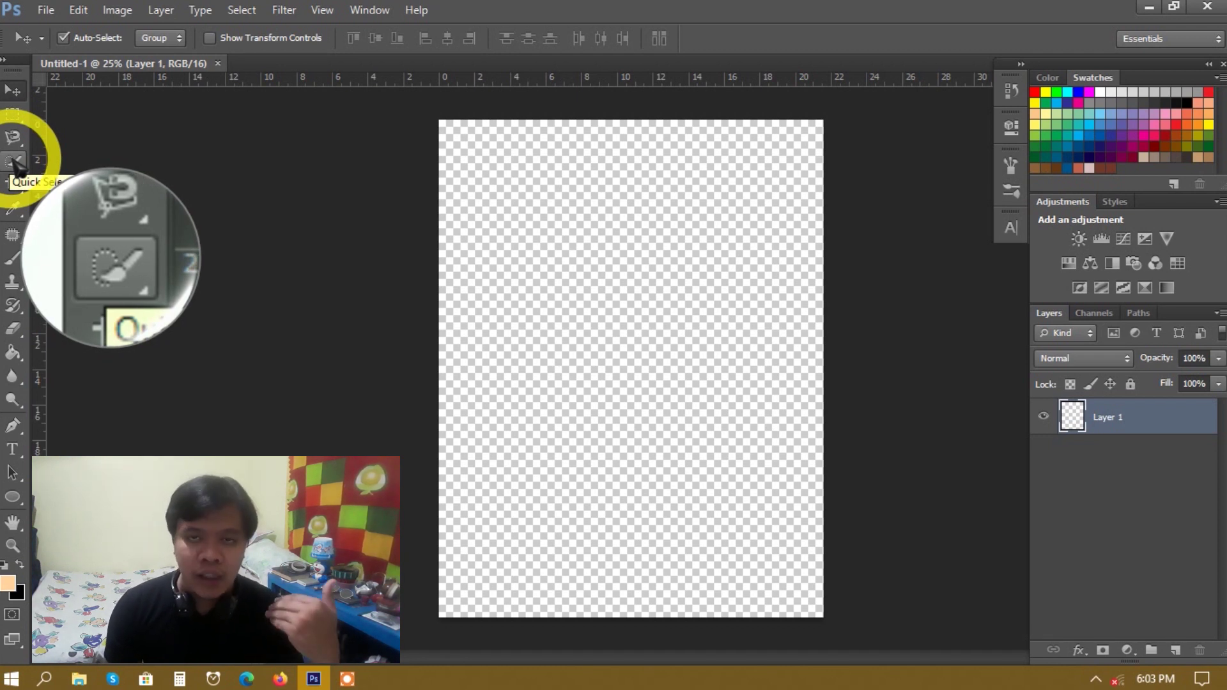
{"action": "left_click", "coordinate": [16, 138]}
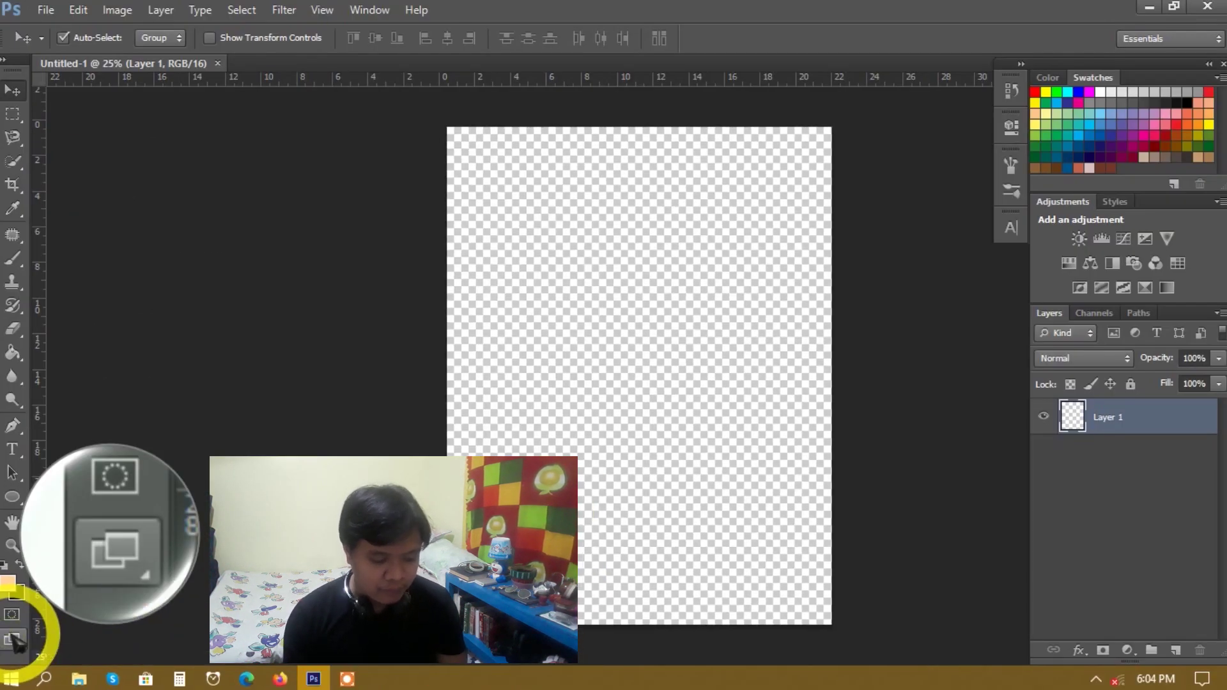
{"action": "left_click", "coordinate": [13, 638]}
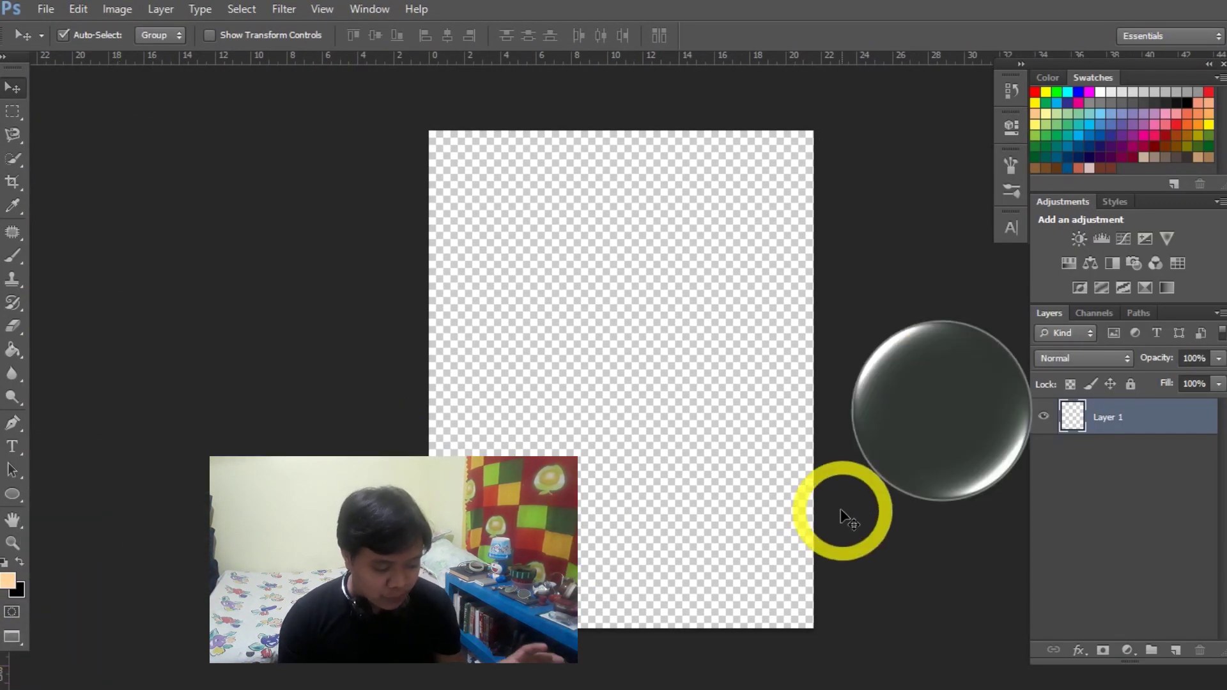
{"action": "left_click", "coordinate": [12, 637]}
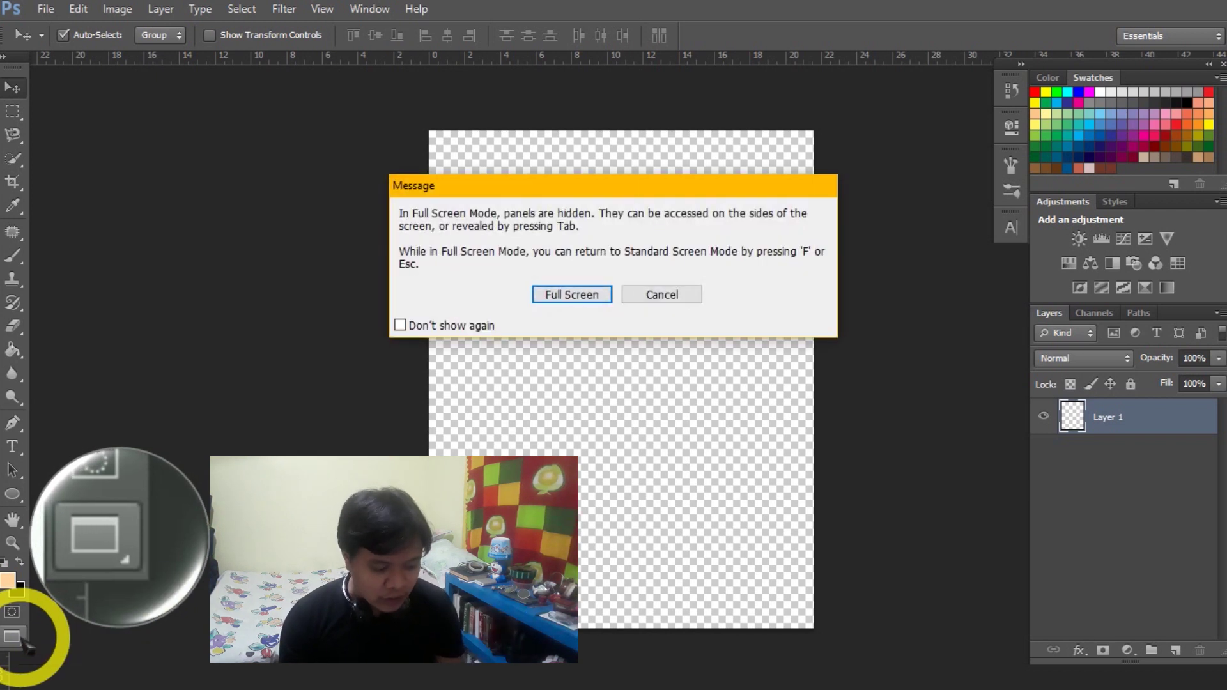
{"action": "left_click", "coordinate": [583, 297]}
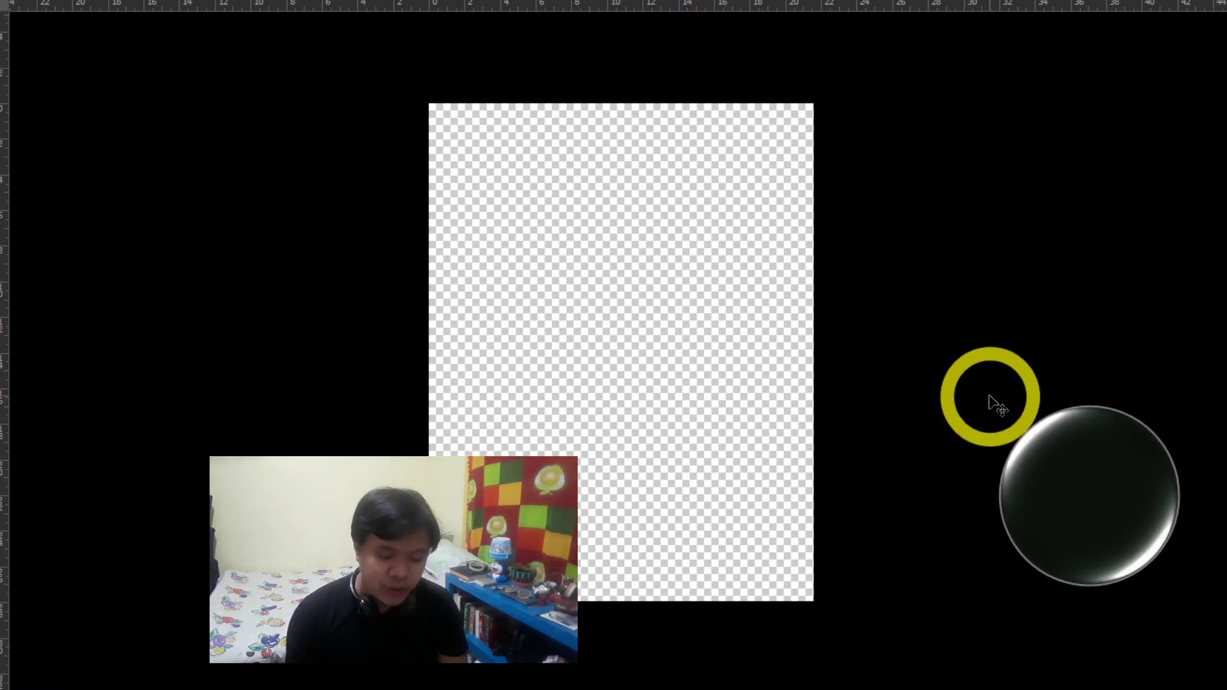
{"action": "key", "text": "f"}
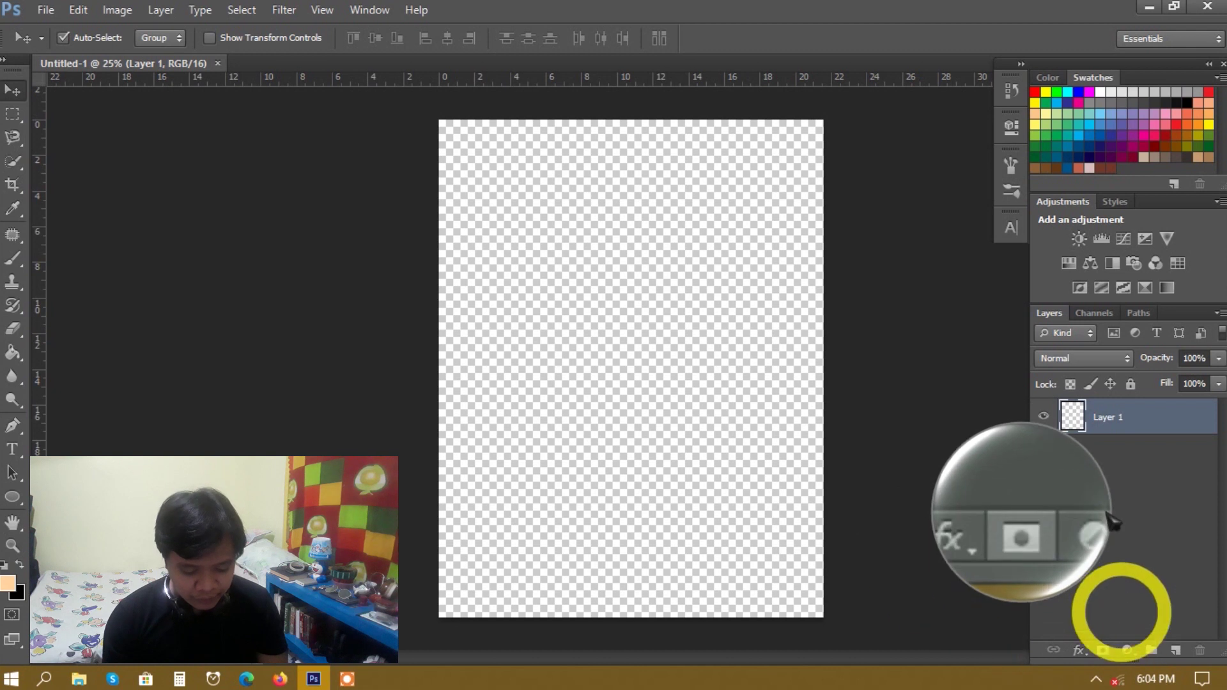
{"action": "left_click", "coordinate": [1052, 80]}
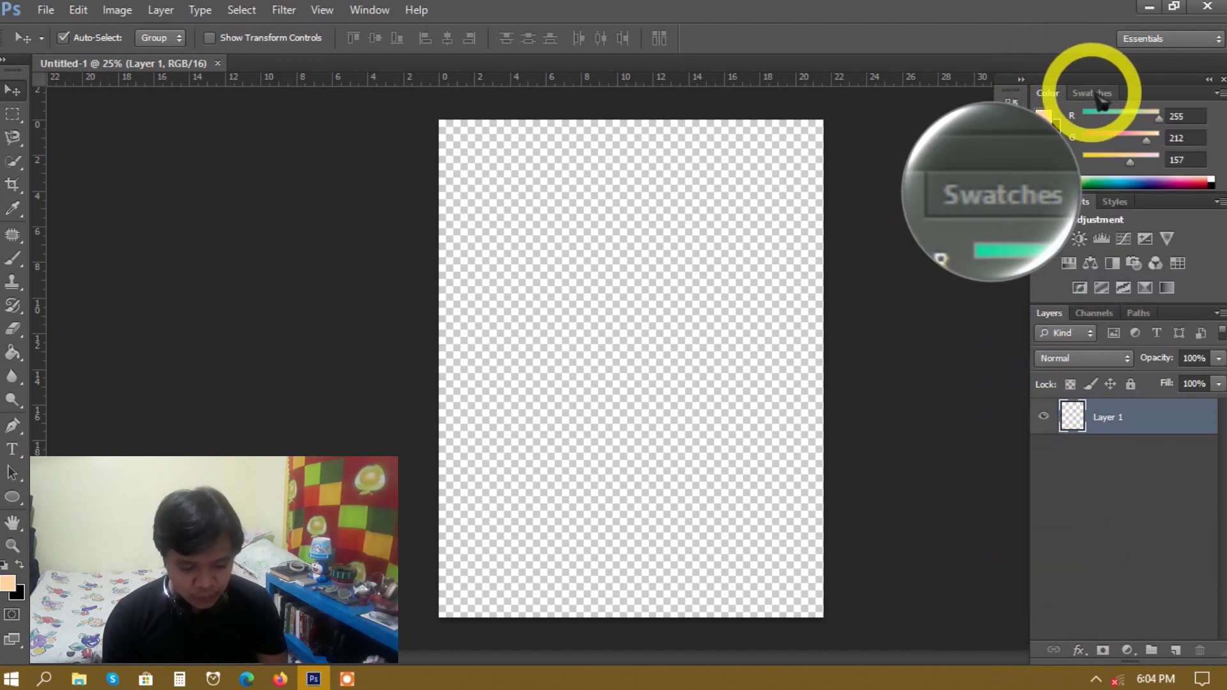
{"action": "left_click", "coordinate": [1074, 79]}
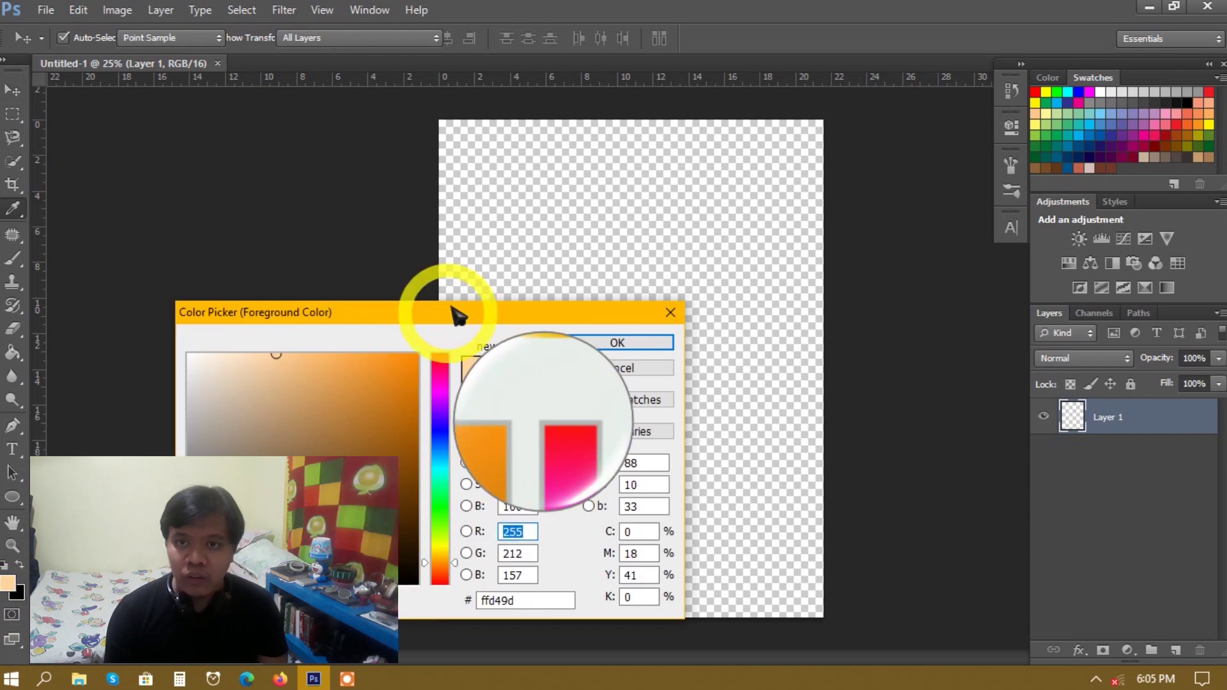
{"action": "left_click_drag", "start_coordinate": [452, 312], "coordinate": [575, 110]}
{"action": "left_click", "coordinate": [534, 220]}
{"action": "left_click", "coordinate": [564, 180]}
{"action": "left_click_drag", "start_coordinate": [569, 186], "coordinate": [548, 365]}
{"action": "left_click", "coordinate": [539, 184]}
{"action": "left_click", "coordinate": [519, 214]}
{"action": "left_click", "coordinate": [729, 169]}
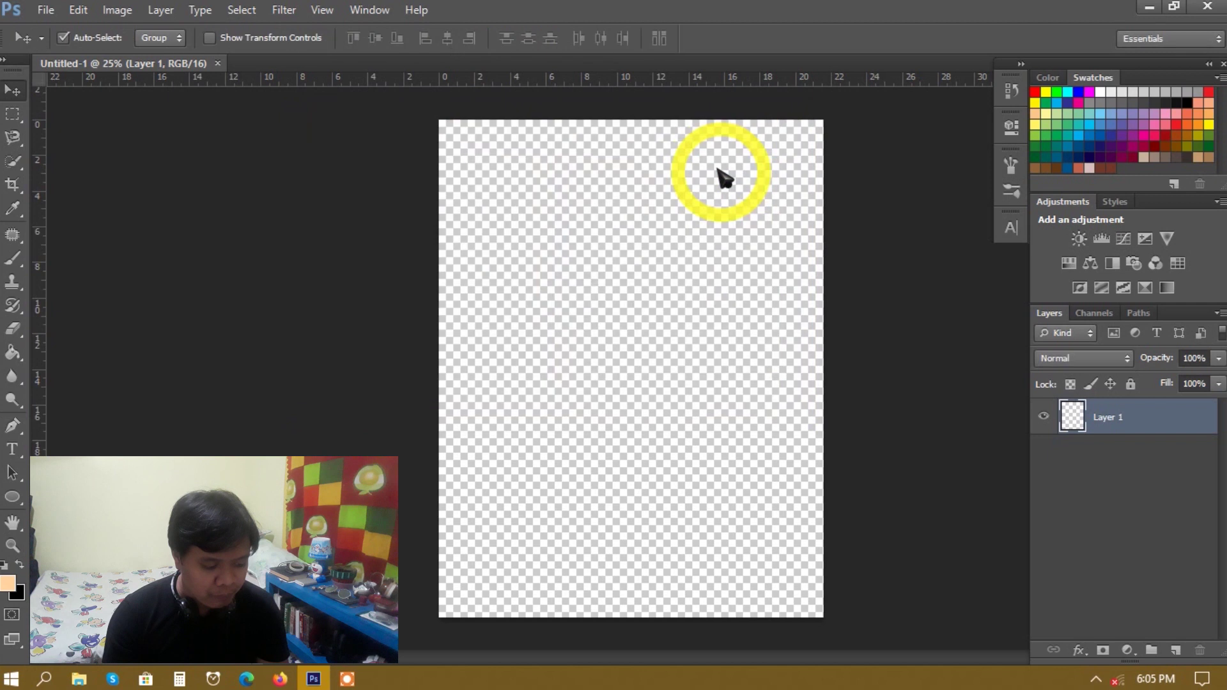
{"action": "double_click", "coordinate": [8, 584]}
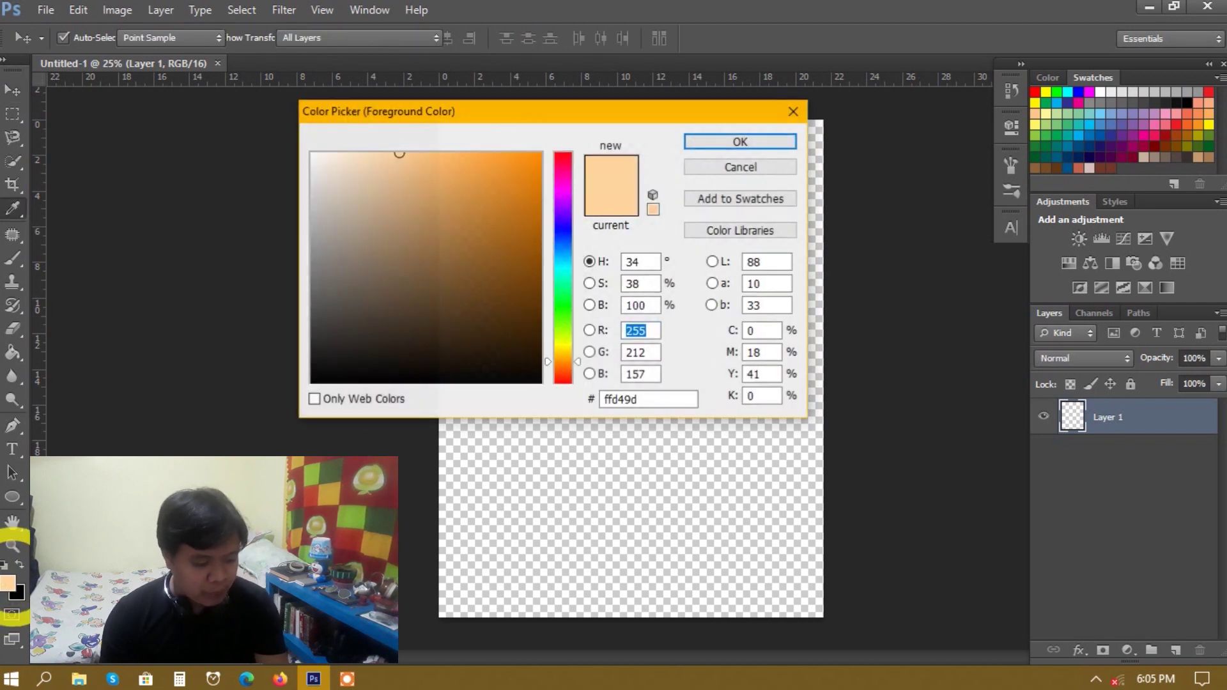
{"action": "key", "text": "Escape"}
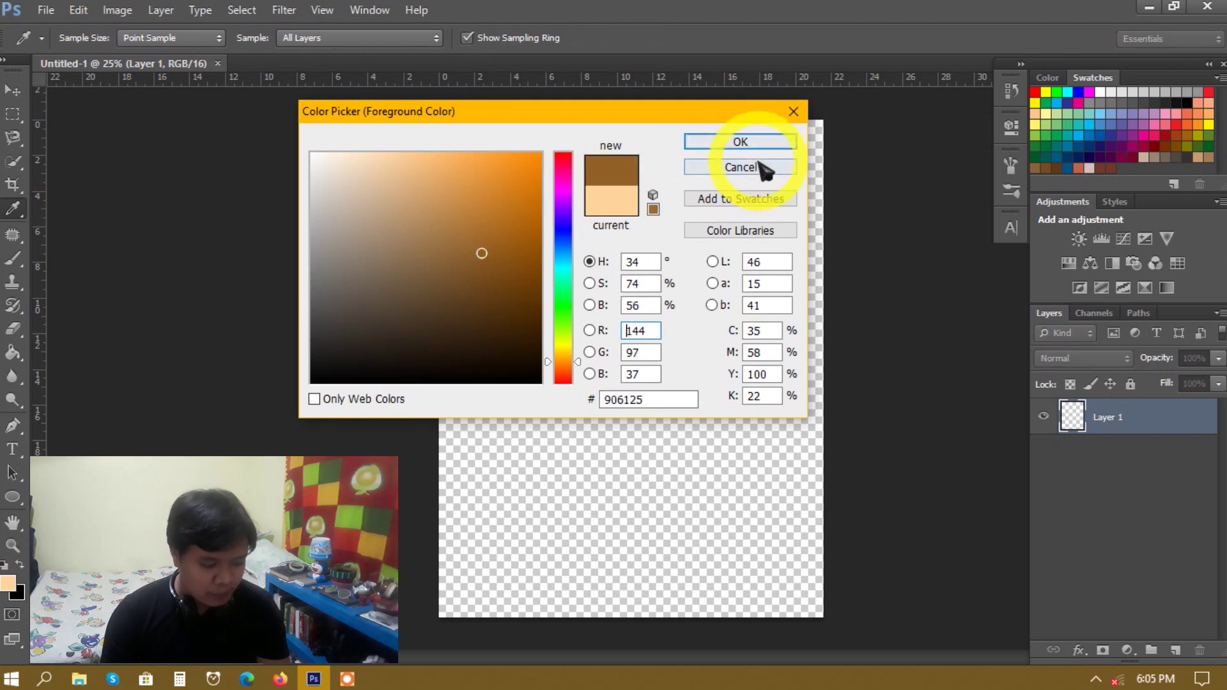
{"action": "left_click", "coordinate": [758, 167]}
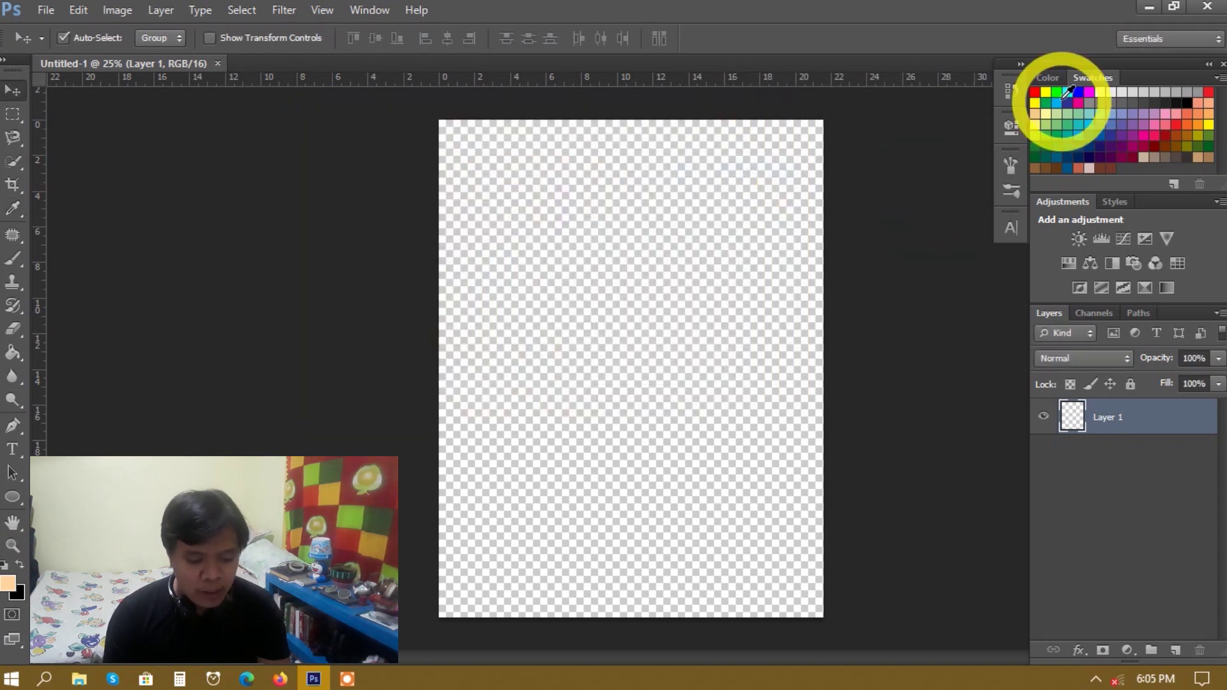
{"action": "left_click", "coordinate": [1112, 201]}
{"action": "left_click", "coordinate": [1071, 191]}
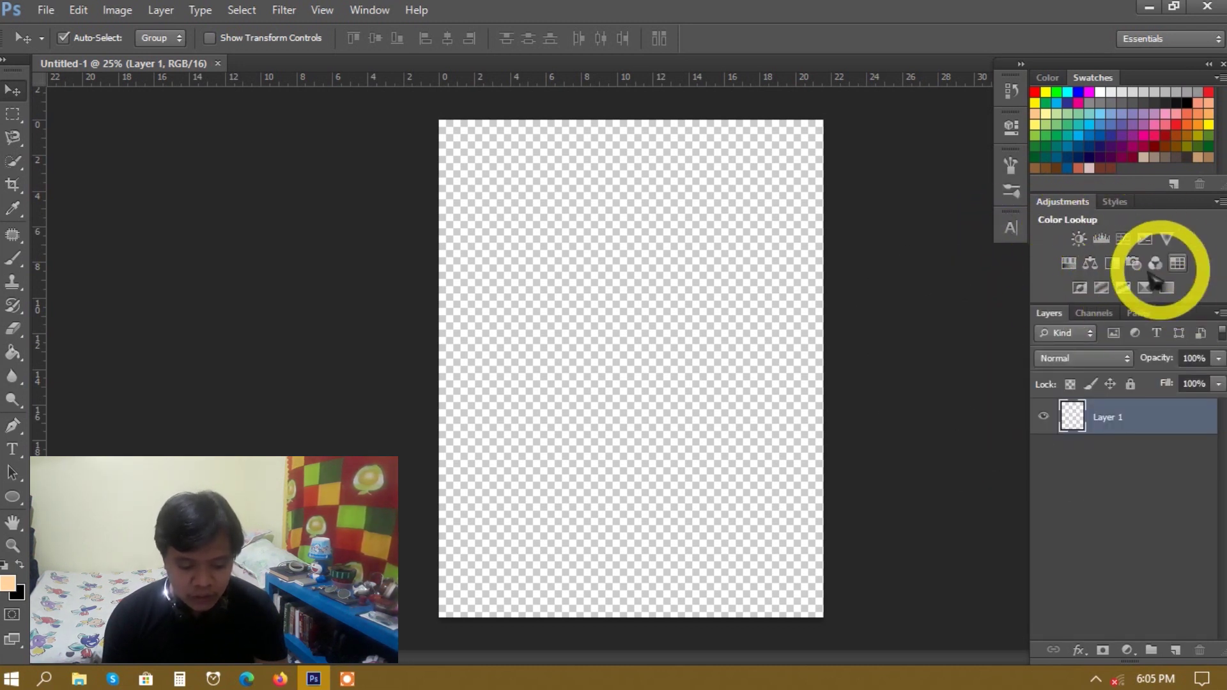
{"action": "left_click", "coordinate": [117, 9]}
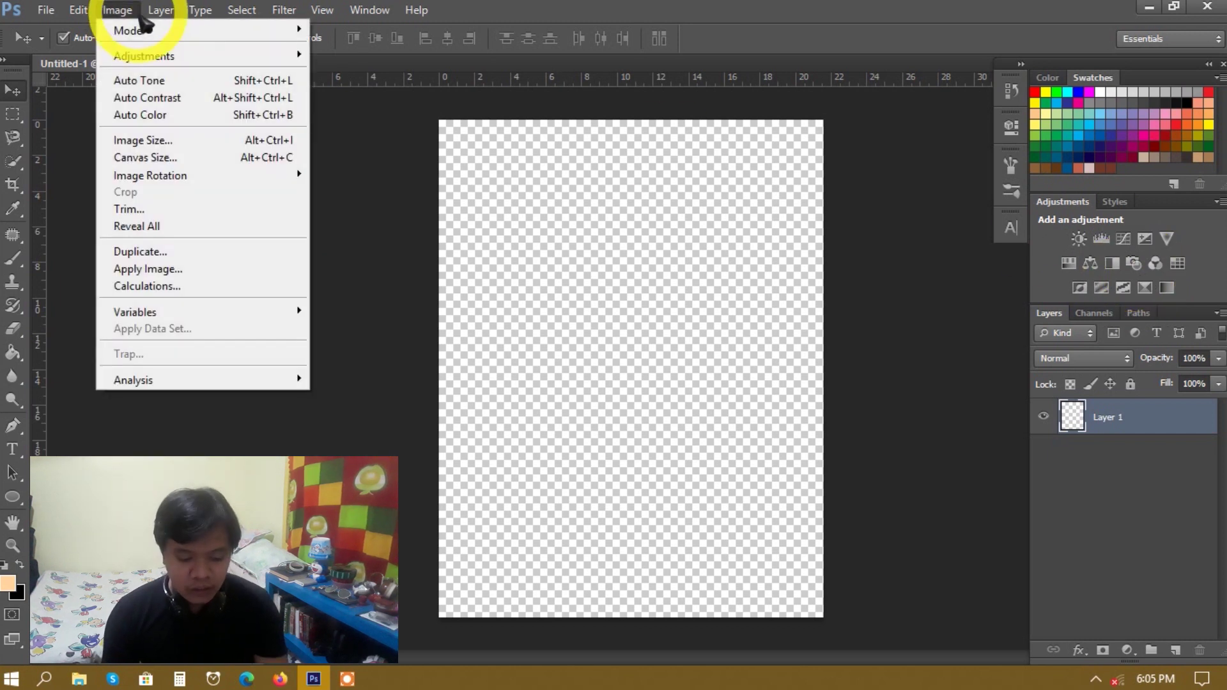
{"action": "mouse_move", "coordinate": [153, 60]}
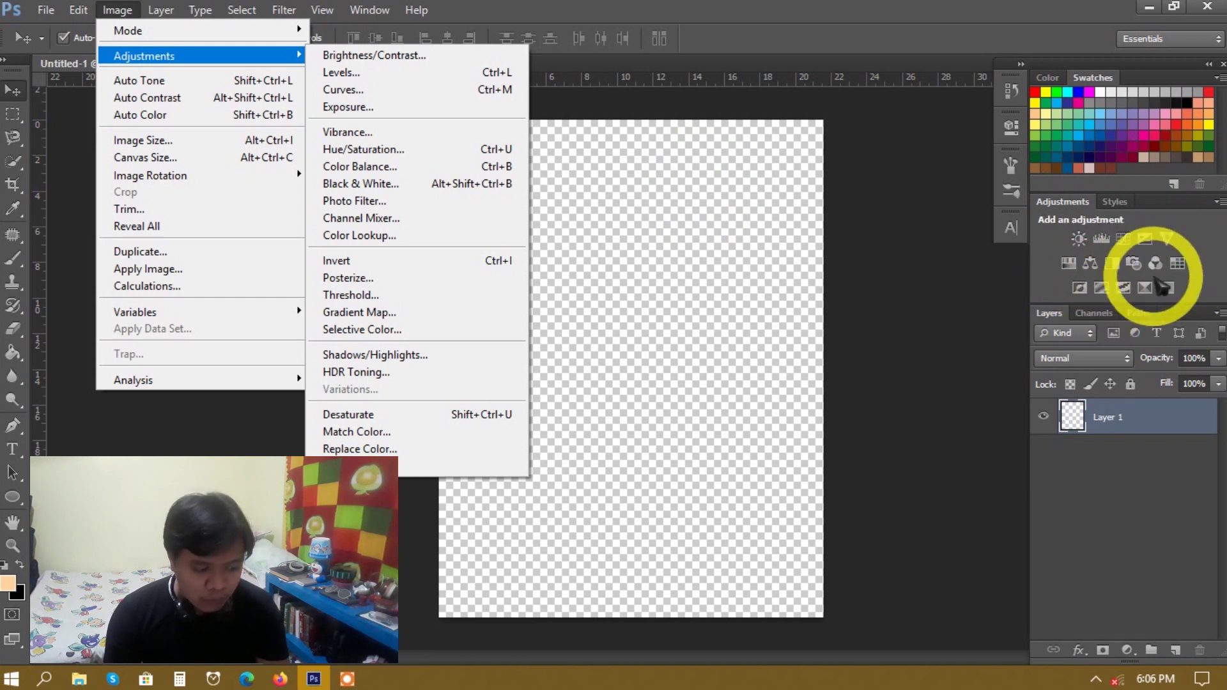
{"action": "left_click", "coordinate": [1195, 238]}
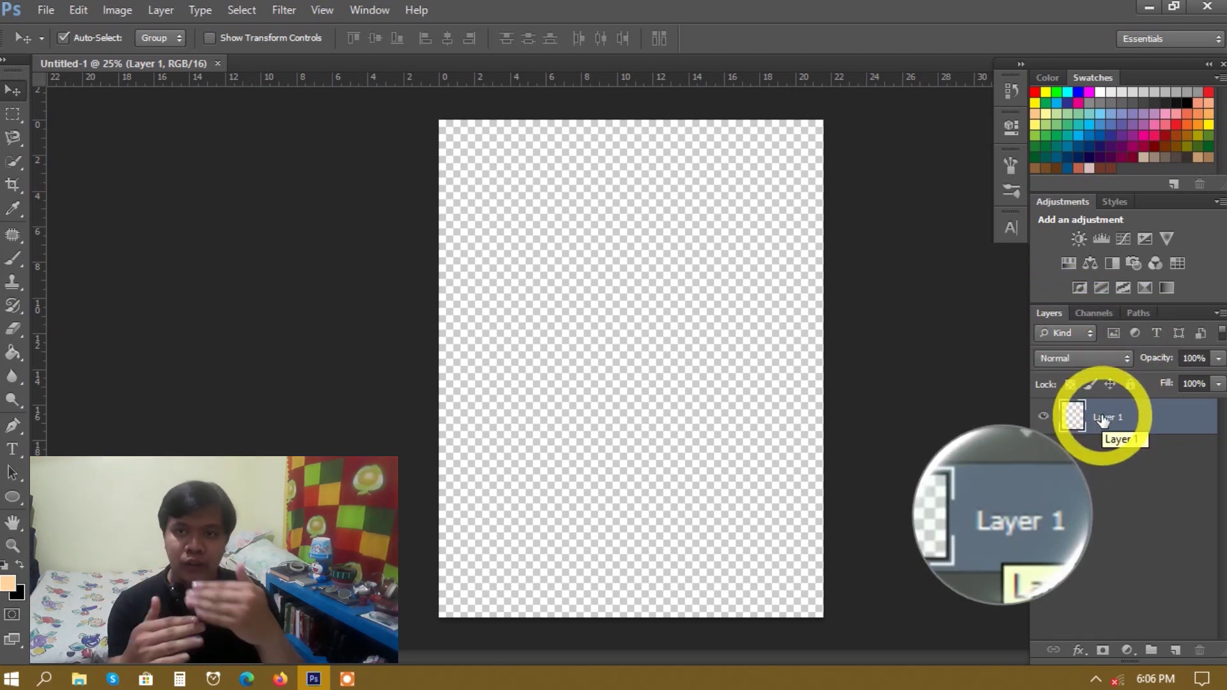
{"action": "key", "text": "u"}
{"action": "left_click_drag", "start_coordinate": [577, 273], "coordinate": [725, 379]}
{"action": "key", "text": "ctrl+z"}
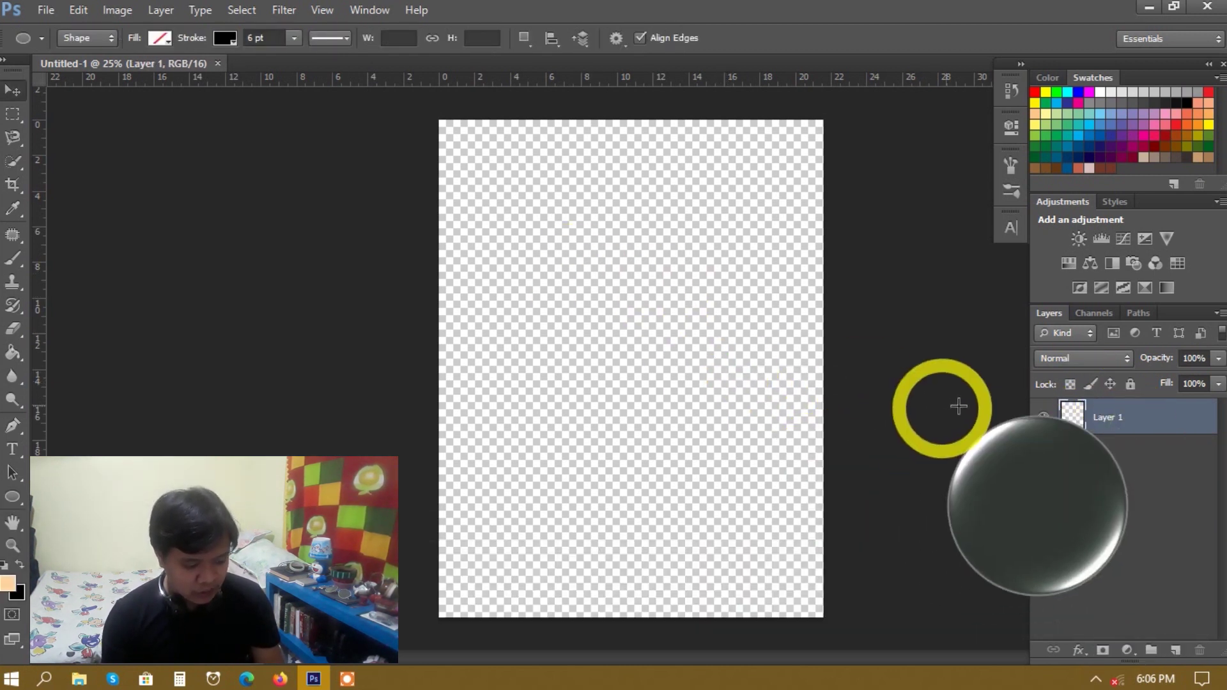
{"action": "key", "text": "v"}
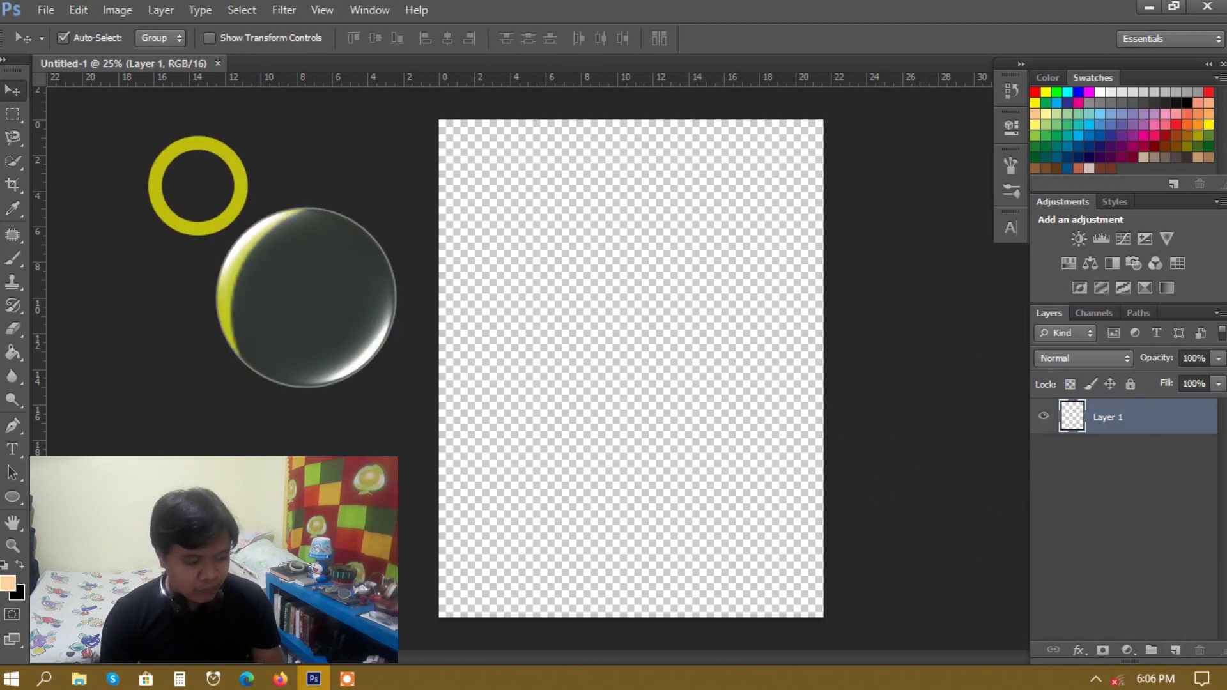
{"action": "left_click", "coordinate": [45, 9]}
{"action": "key", "text": "Escape"}
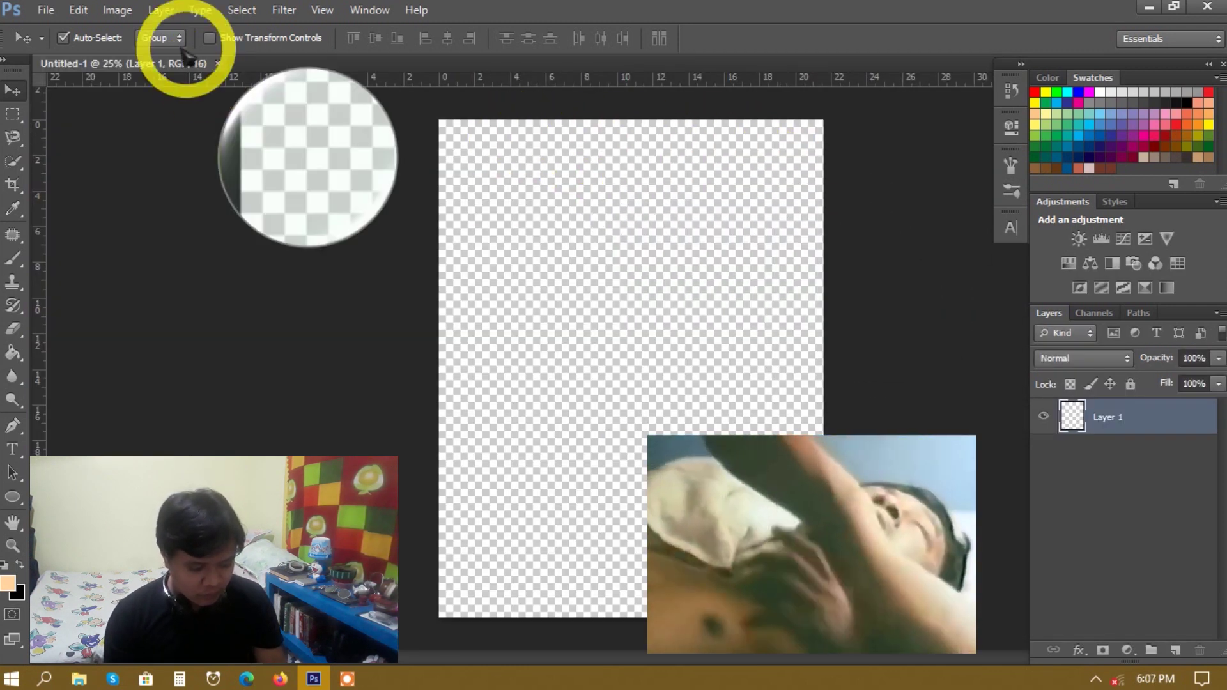
Close Untitled-1 and start a new document with a White background
{"action": "left_click", "coordinate": [217, 63]}
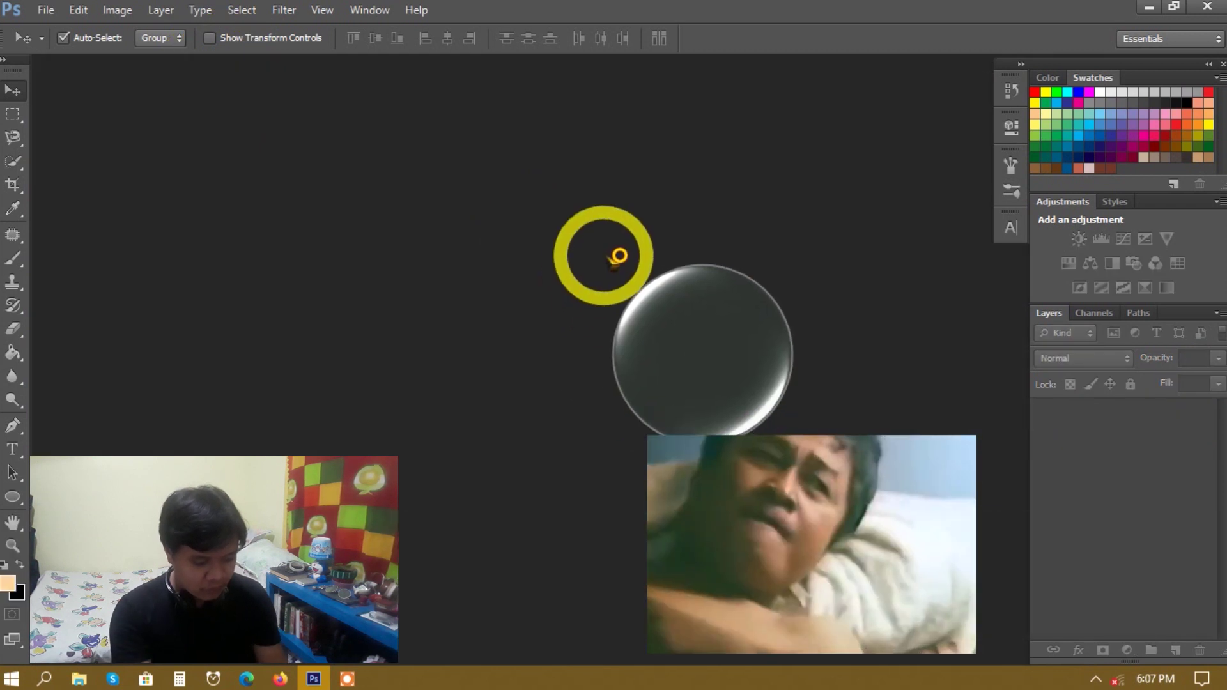
{"action": "key", "text": "ctrl+n"}
{"action": "left_click", "coordinate": [588, 342]}
{"action": "left_click", "coordinate": [574, 362]}
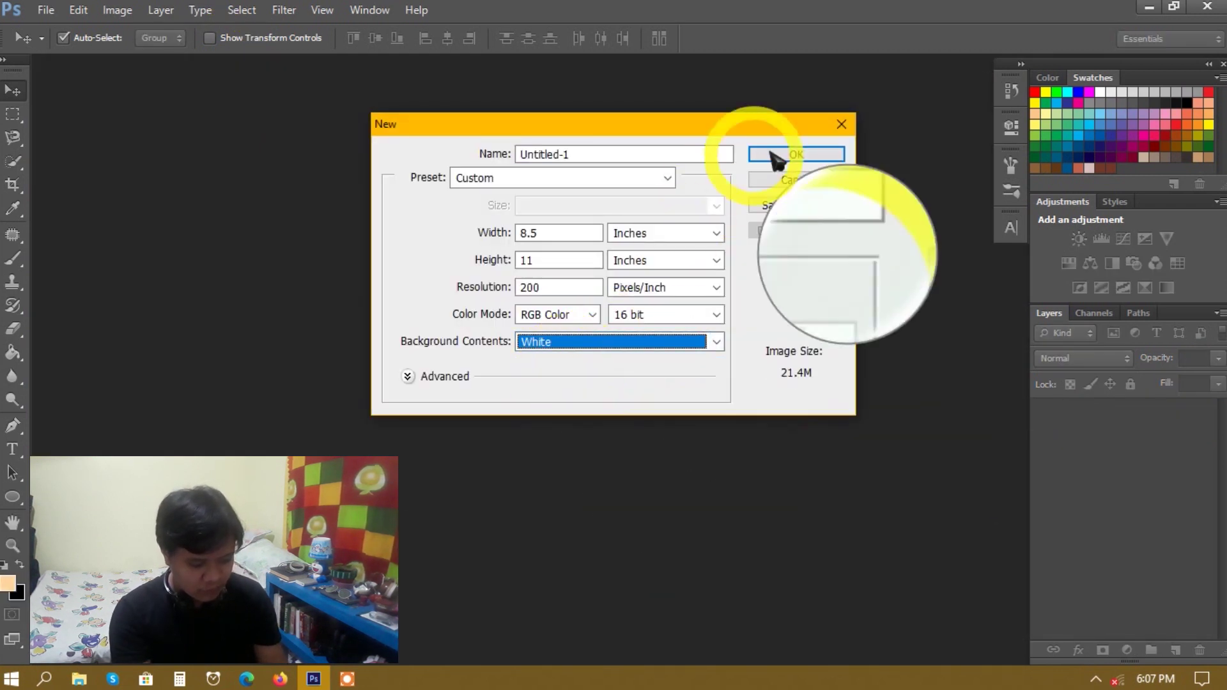
Name the document 'Tutorial 1' and create it
{"action": "type", "text": "Tut"}
{"action": "key", "text": "BackSpace"}
{"action": "type", "text": "torai"}
{"action": "key", "text": "BackSpace"}
{"action": "key", "text": "BackSpace"}
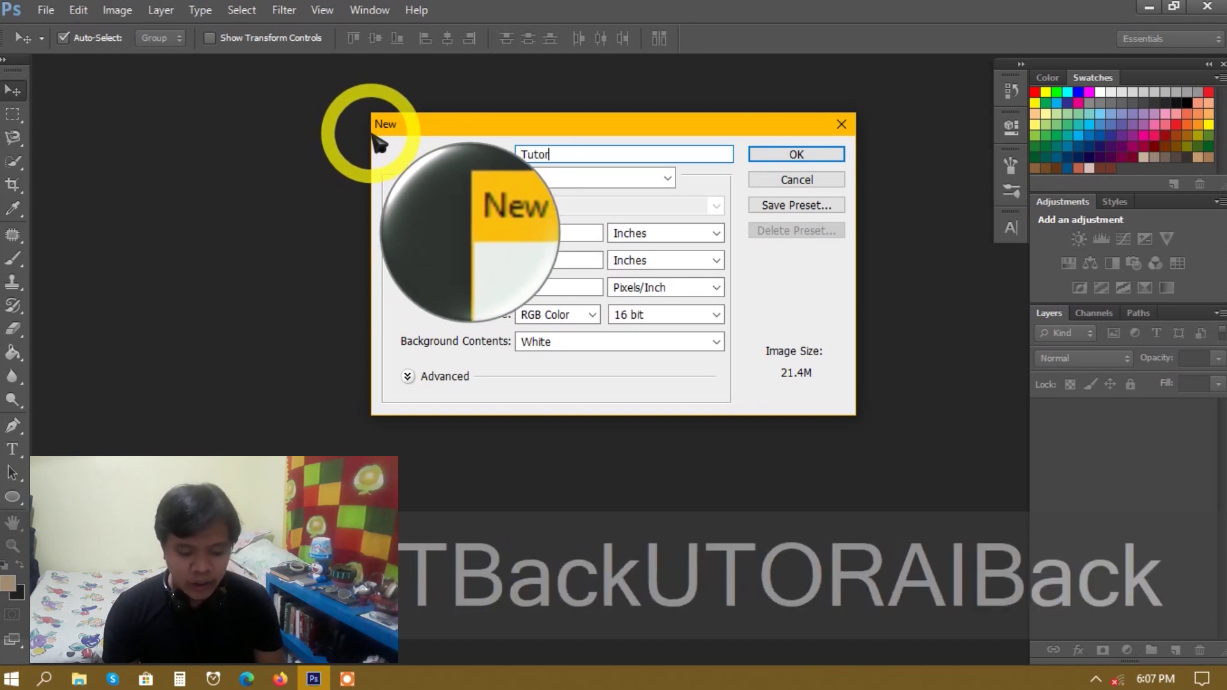
{"action": "type", "text": "ial 1"}
{"action": "key", "text": "Return"}
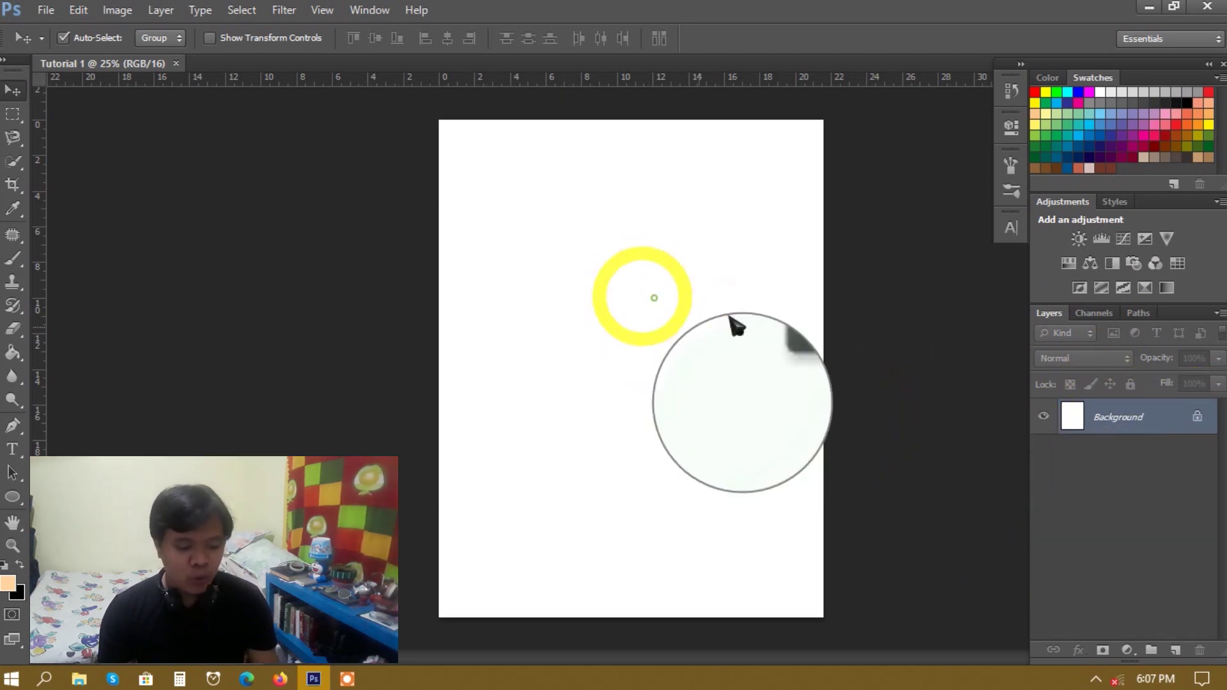
Click the canvas with the Move tool, triggering the locked-layer error
{"action": "left_click", "coordinate": [737, 327]}
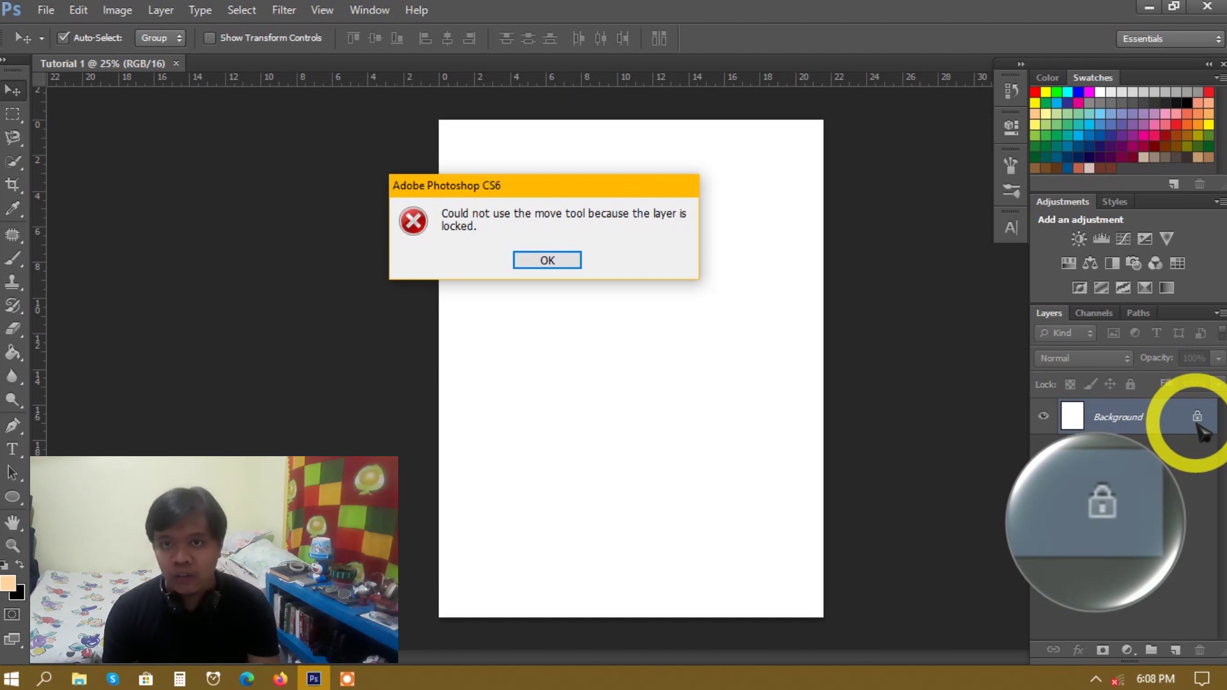
Confirm the 'Could not use the move tool' error with OK
{"action": "left_click", "coordinate": [554, 262]}
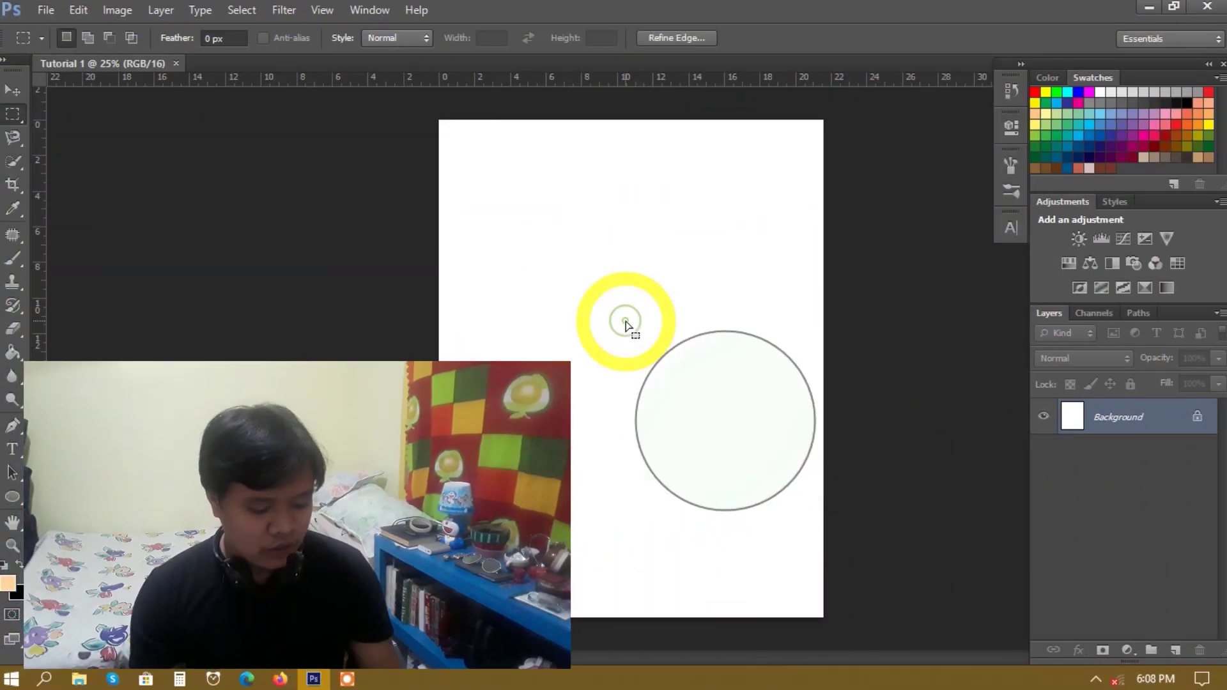
Draw an ellipse in the page's upper middle with a brown fill and no outline
{"action": "key", "text": "u"}
{"action": "left_click_drag", "start_coordinate": [524, 260], "coordinate": [701, 410]}
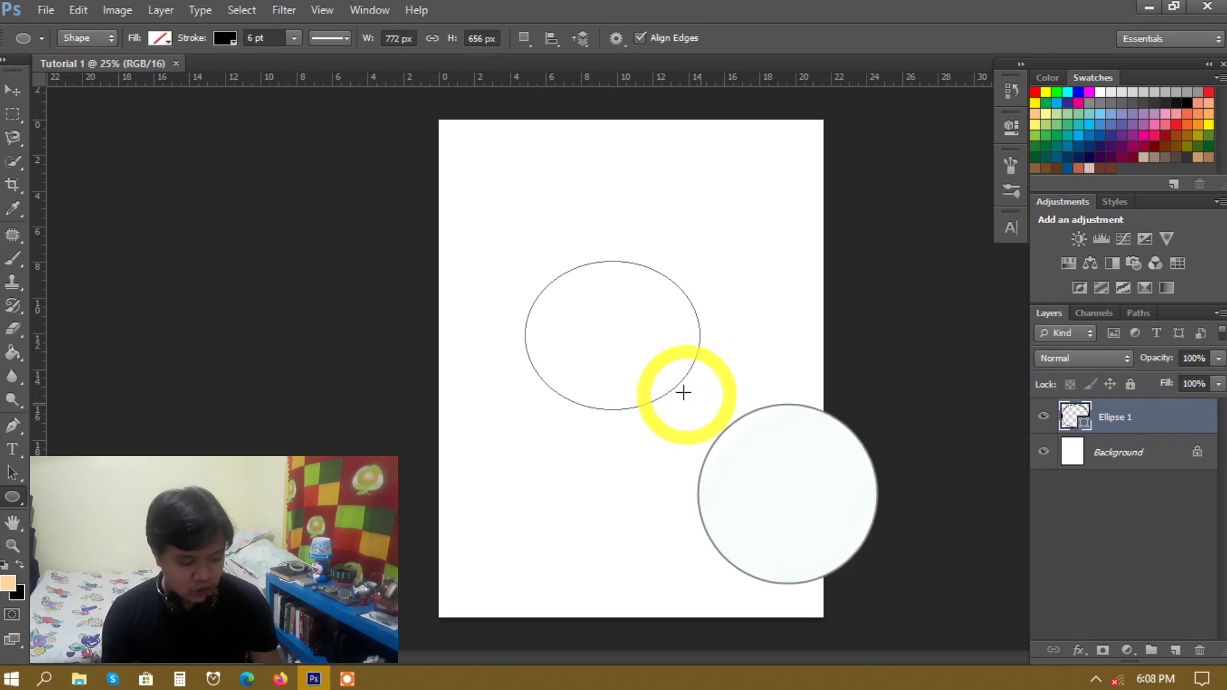
{"action": "left_click", "coordinate": [160, 38]}
{"action": "left_click", "coordinate": [82, 121]}
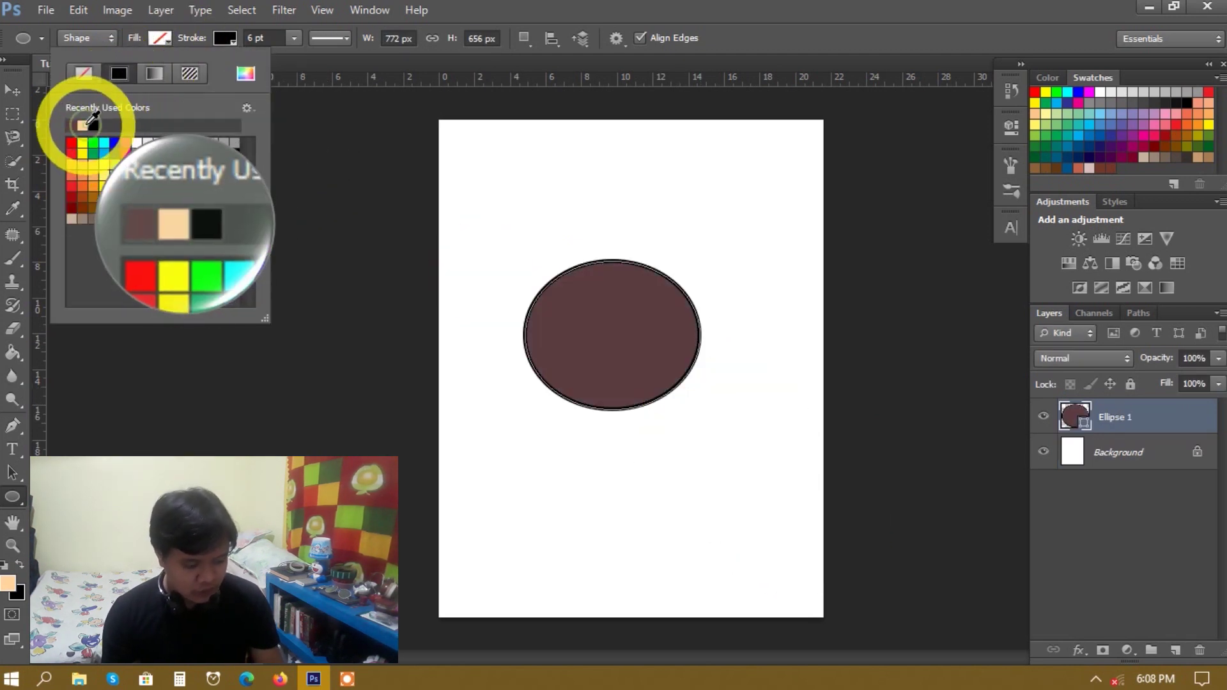
{"action": "left_click", "coordinate": [211, 43]}
{"action": "left_click_drag", "start_coordinate": [211, 43], "coordinate": [220, 40]}
{"action": "left_click", "coordinate": [225, 38]}
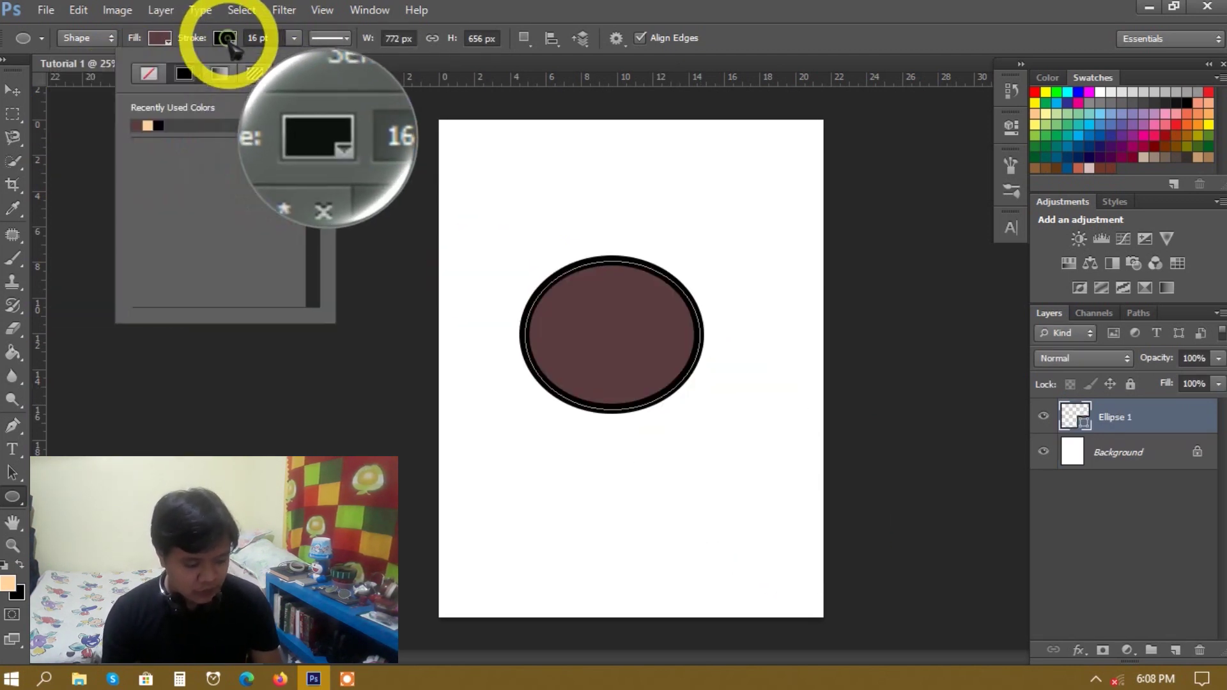
{"action": "left_click", "coordinate": [161, 71]}
{"action": "left_click", "coordinate": [734, 241]}
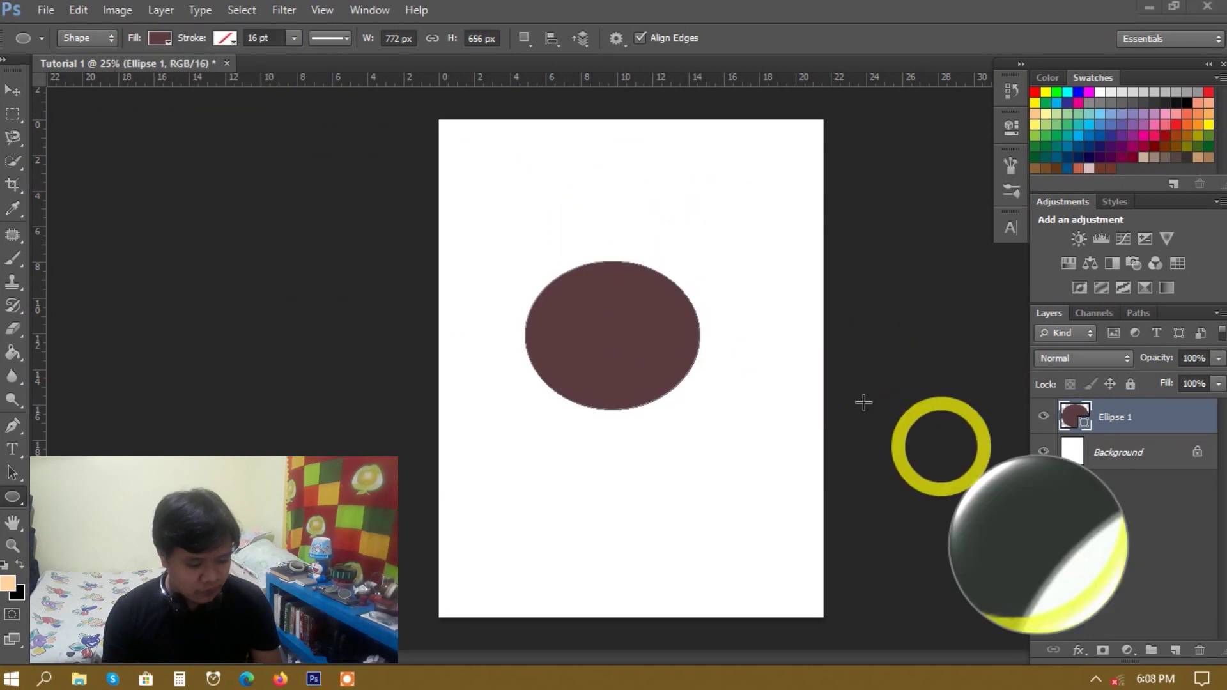
Move the brown Ellipse 1 shape slightly left and down into place
{"action": "left_click", "coordinate": [13, 90]}
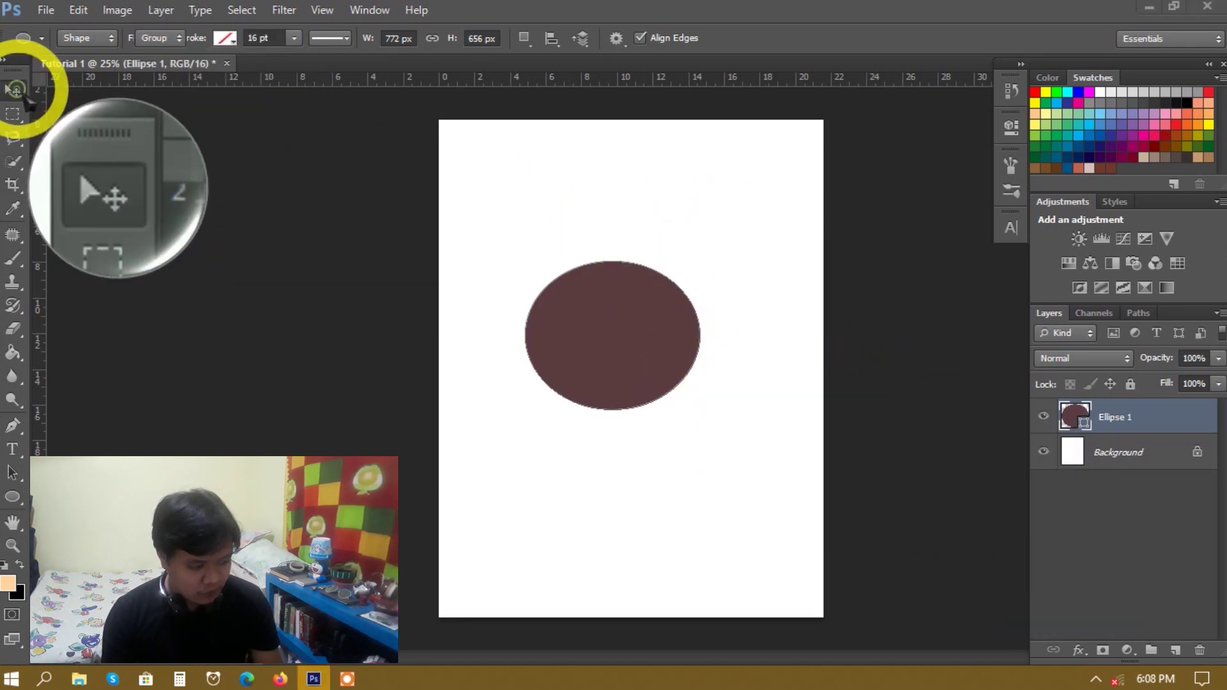
{"action": "left_click_drag", "start_coordinate": [623, 336], "coordinate": [677, 290]}
{"action": "left_click", "coordinate": [1109, 425]}
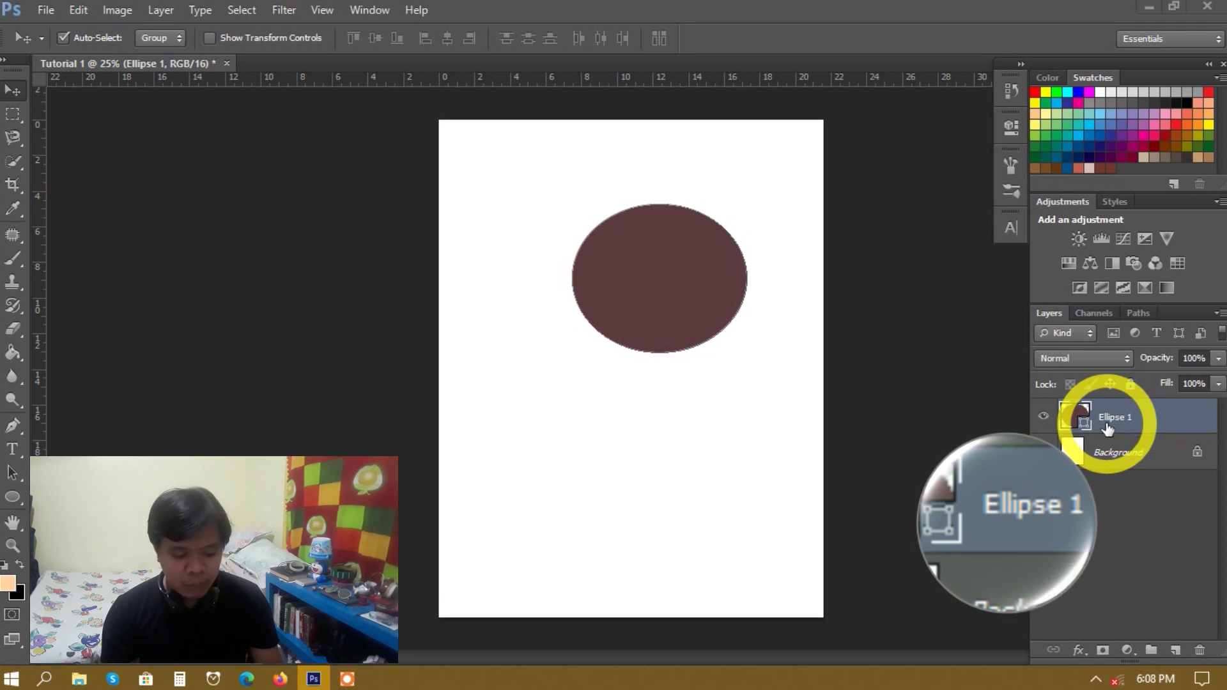
{"action": "left_click_drag", "start_coordinate": [663, 303], "coordinate": [635, 320]}
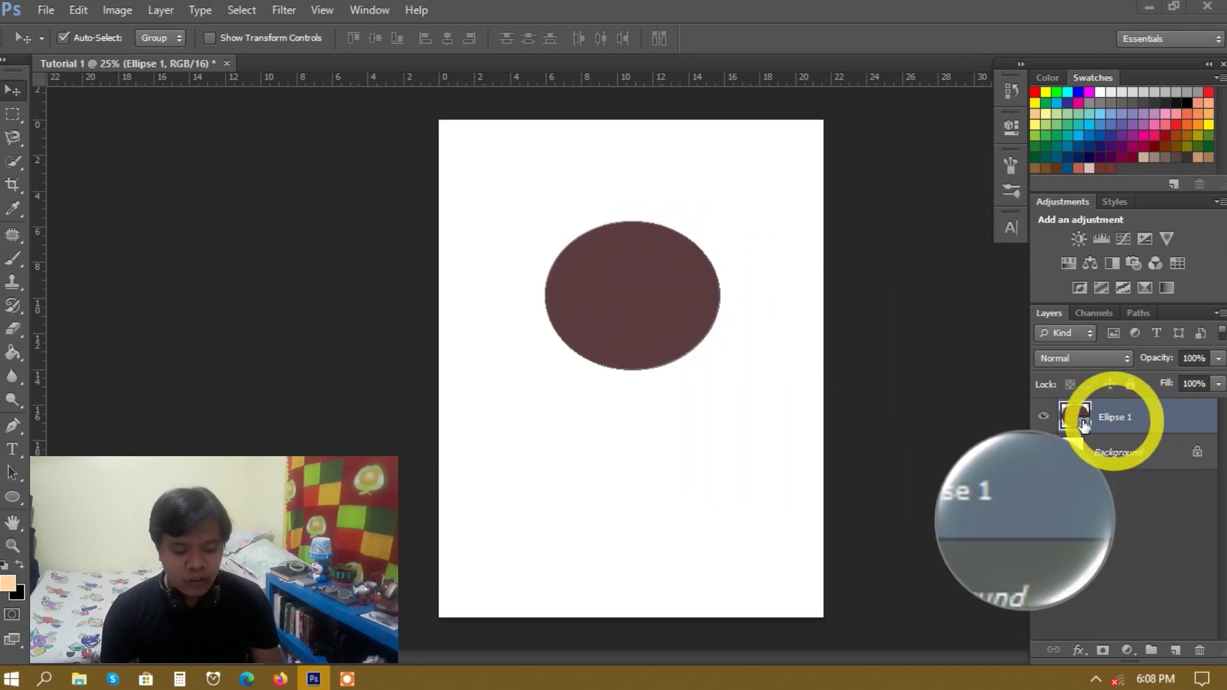
Toggle Ellipse 1 and Background visibility, leaving the white Background showing, then select Ellipse 1
{"action": "left_click", "coordinate": [1044, 418]}
{"action": "left_click", "coordinate": [1044, 419]}
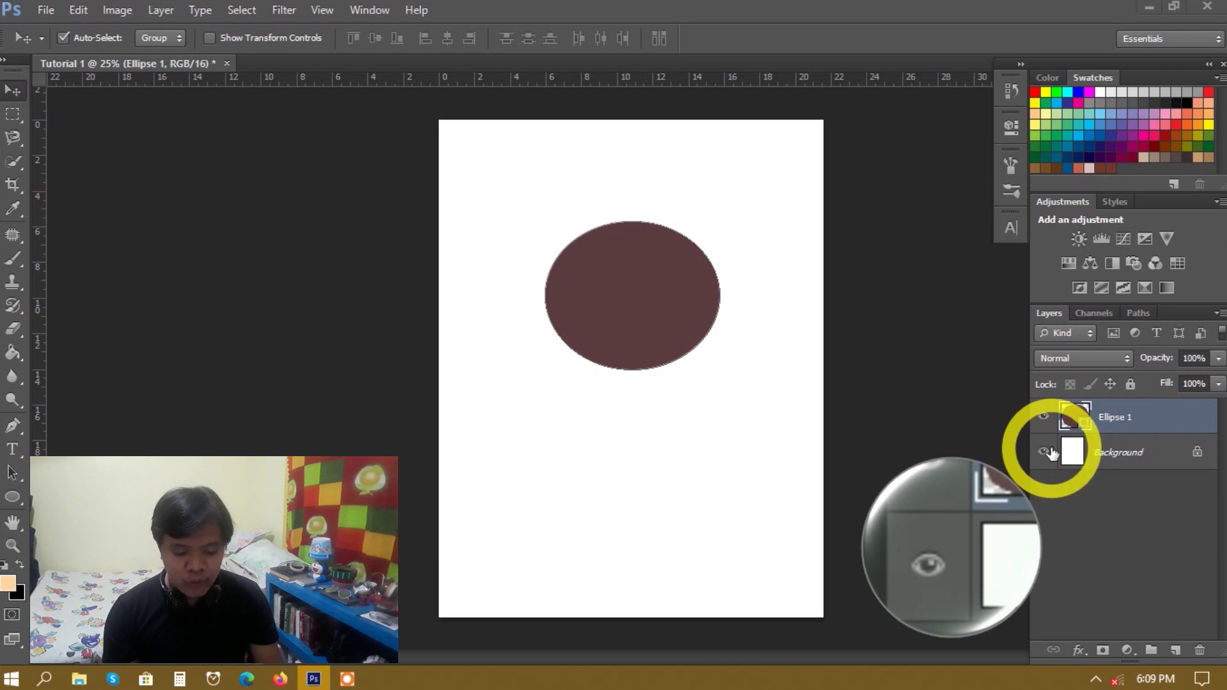
{"action": "left_click", "coordinate": [1046, 452]}
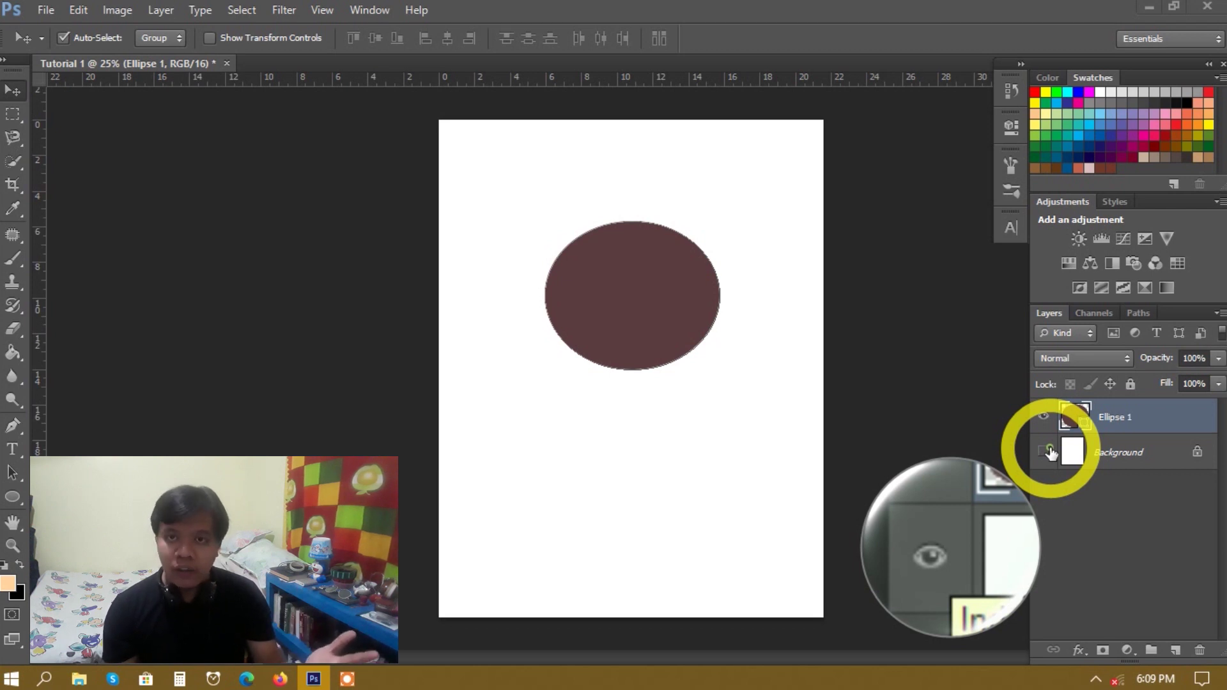
{"action": "left_click", "coordinate": [1049, 452]}
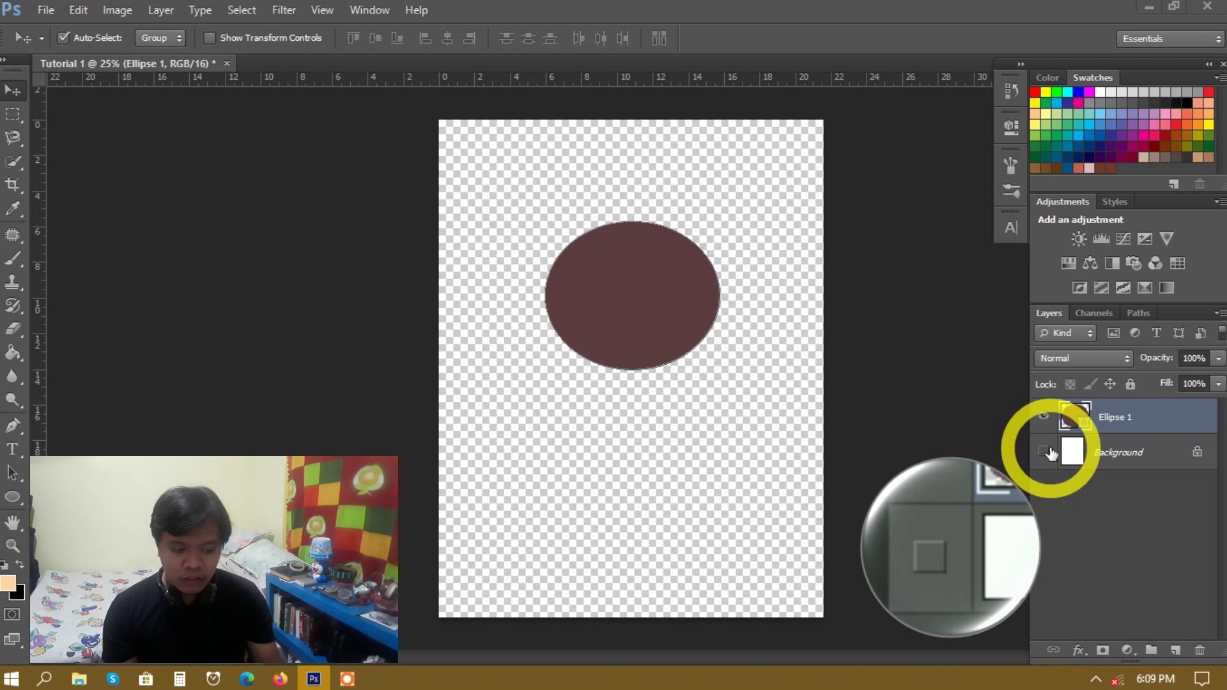
{"action": "left_click", "coordinate": [1072, 451]}
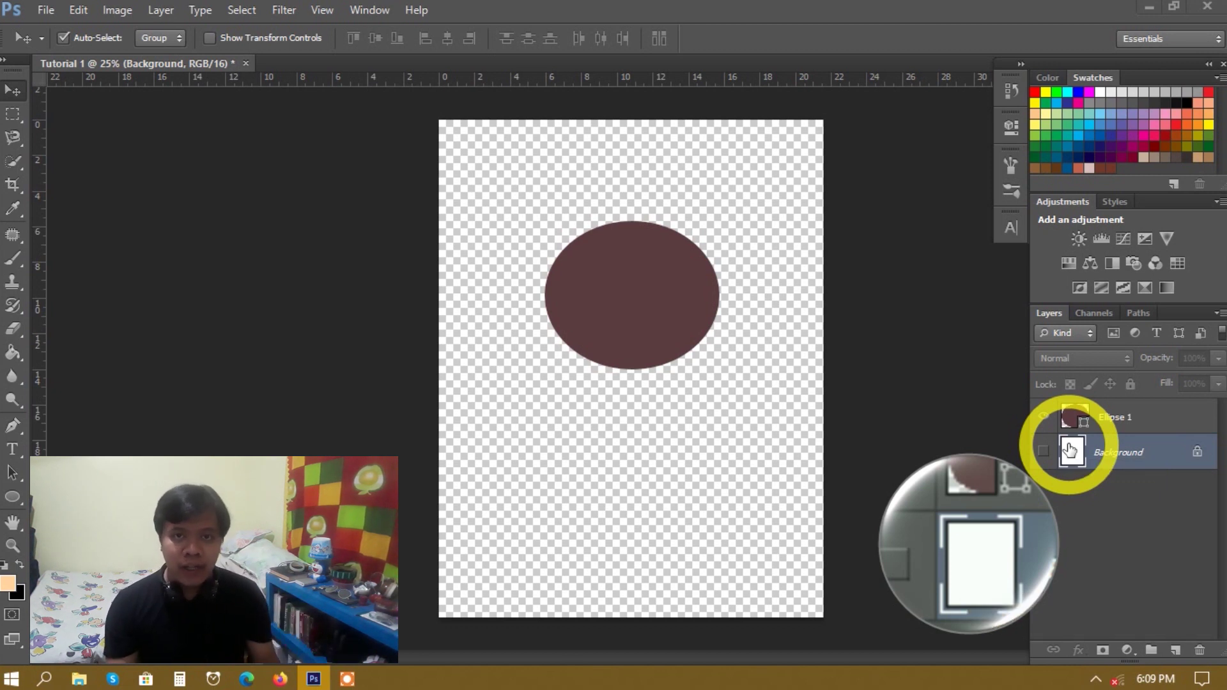
{"action": "left_click", "coordinate": [1044, 452]}
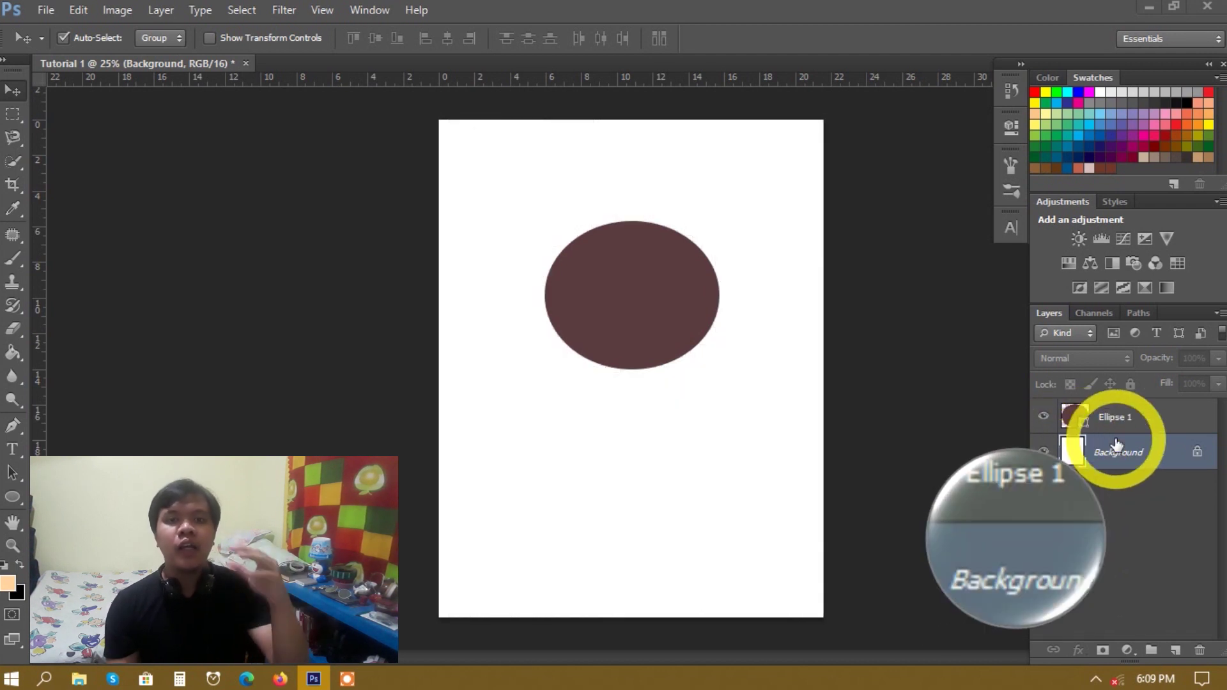
{"action": "left_click", "coordinate": [1052, 447]}
{"action": "left_click", "coordinate": [1052, 446]}
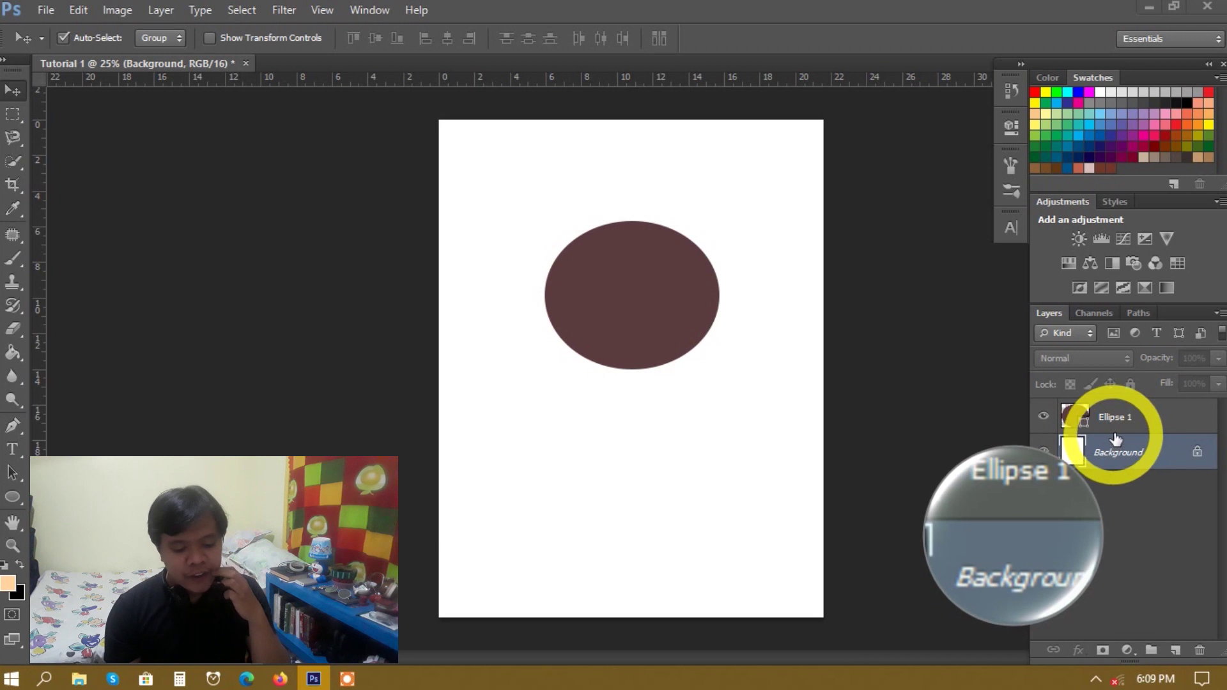
{"action": "left_click", "coordinate": [1113, 417]}
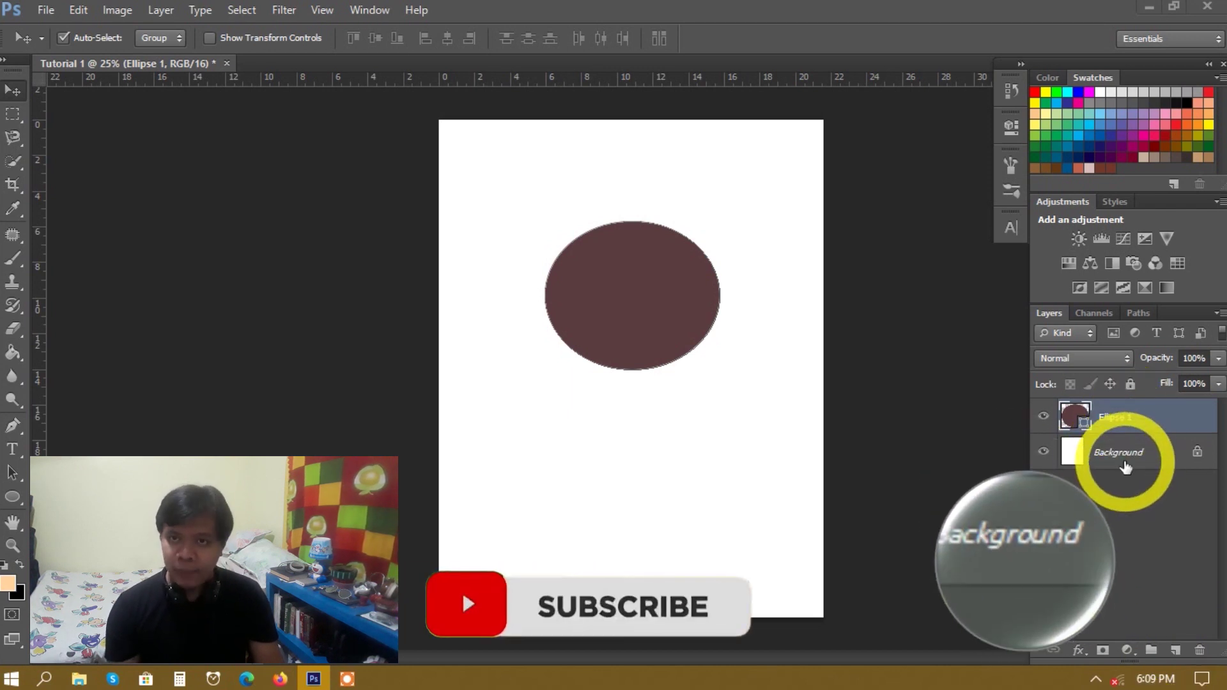
Add an empty Layer 1 above Ellipse 1 and group the two layers into Group 1
{"action": "left_click", "coordinate": [1177, 650]}
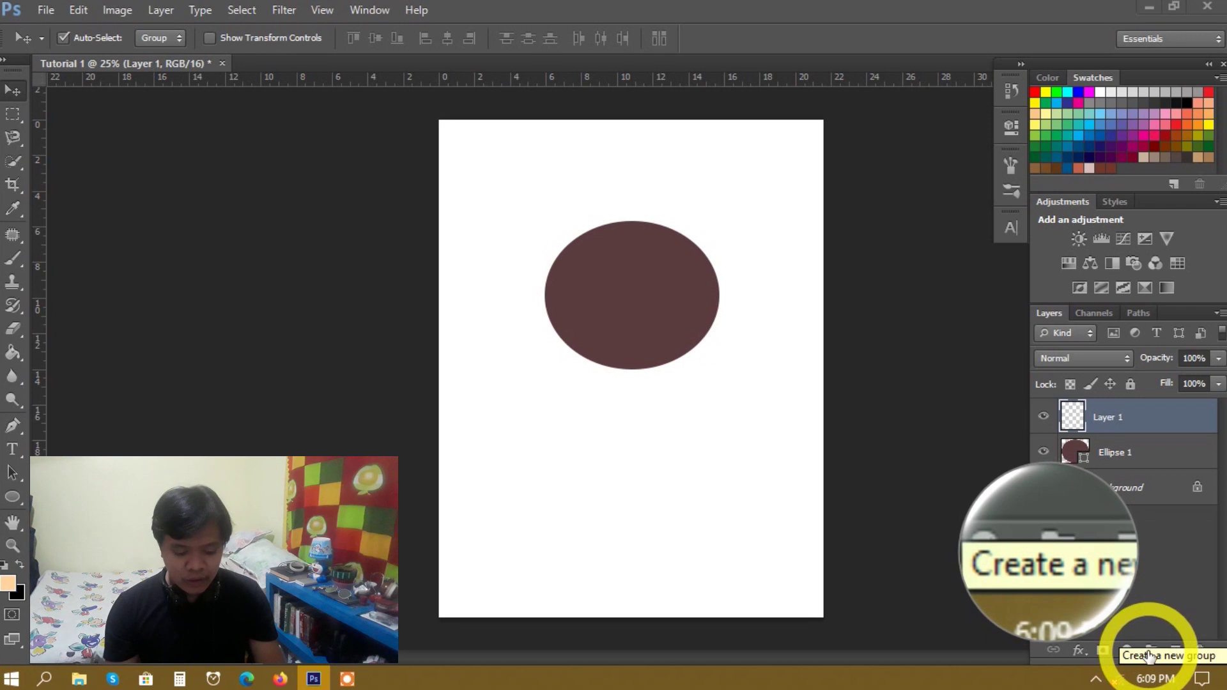
{"action": "left_click", "coordinate": [1131, 448], "text": "shift"}
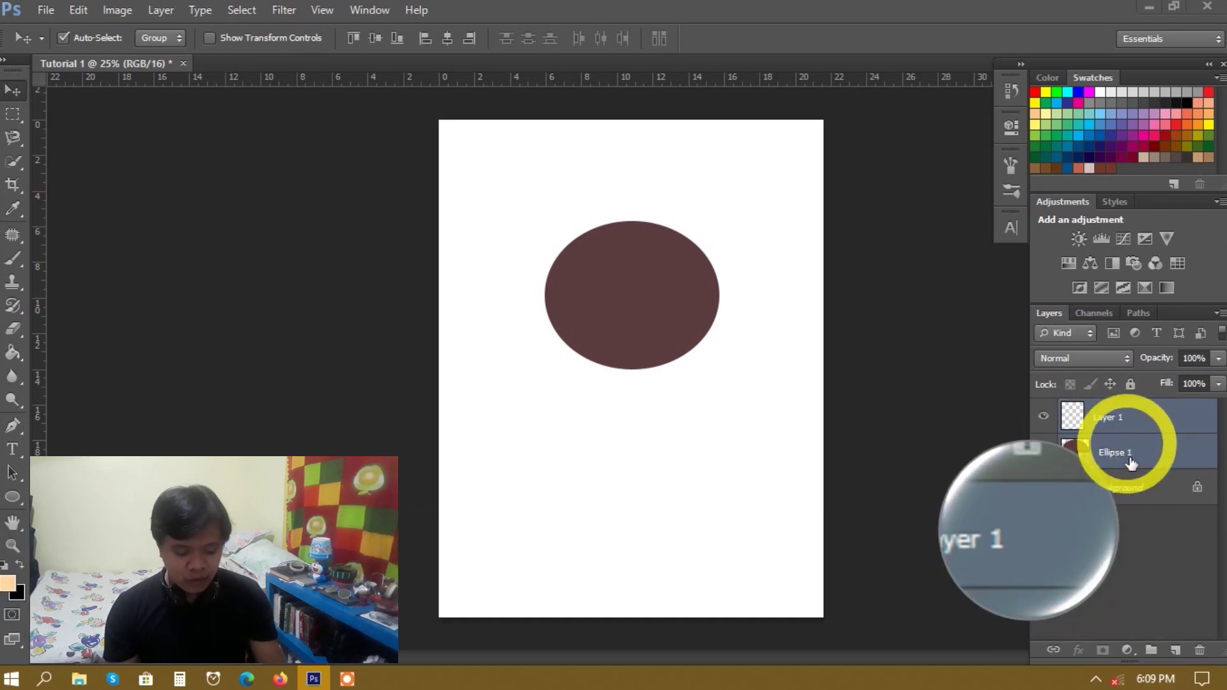
{"action": "left_click", "coordinate": [1152, 650]}
Undo the grouping with Ctrl+Z and Ctrl+Alt+Z so no Group 1 remains
{"action": "left_click", "coordinate": [1065, 409]}
{"action": "left_click", "coordinate": [1132, 547]}
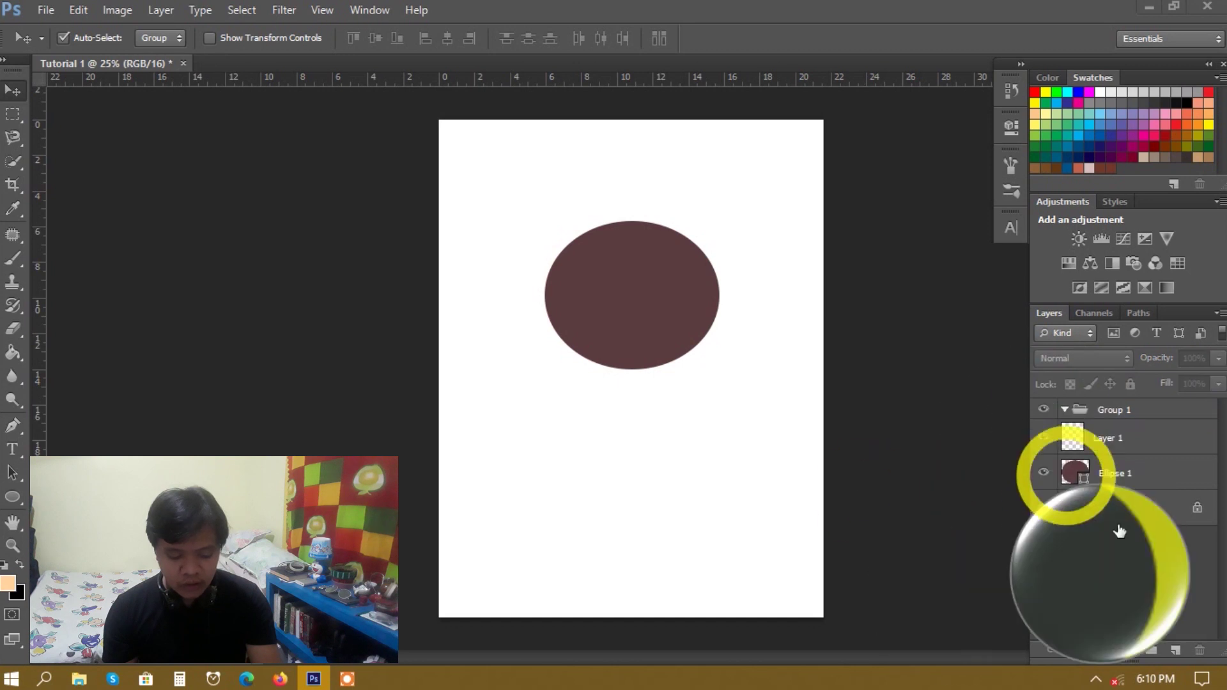
{"action": "left_click", "coordinate": [1119, 410]}
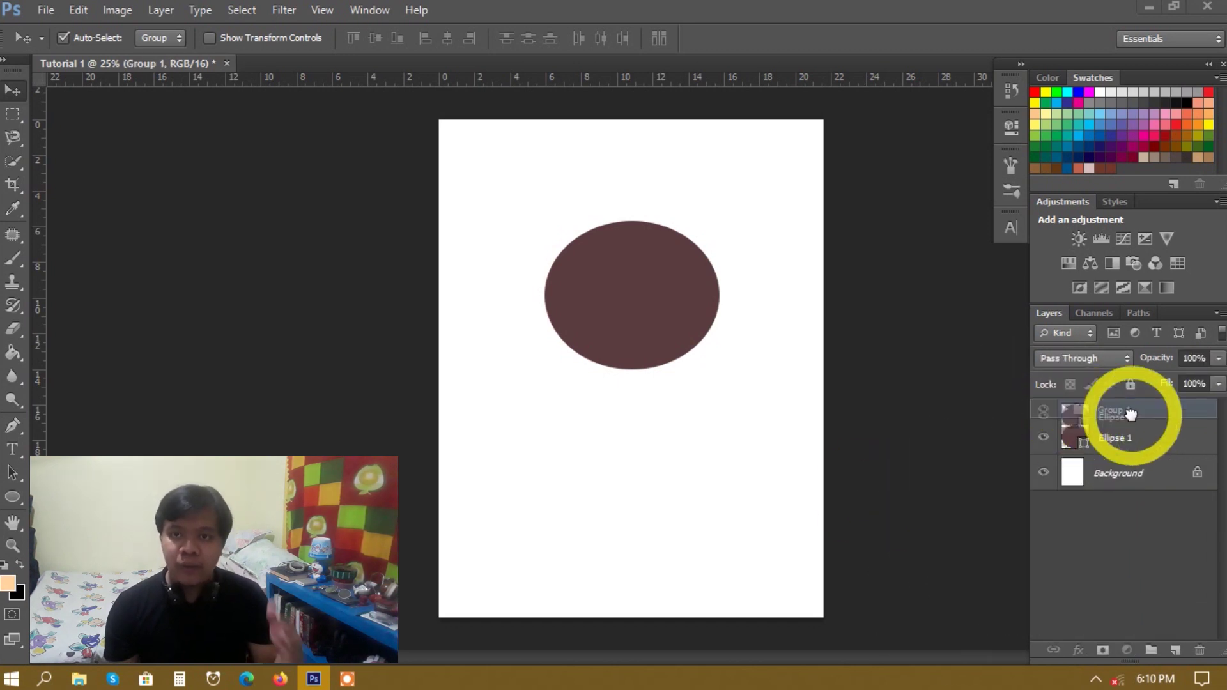
{"action": "key", "text": "ctrl+z"}
{"action": "key", "text": "ctrl+alt+z"}
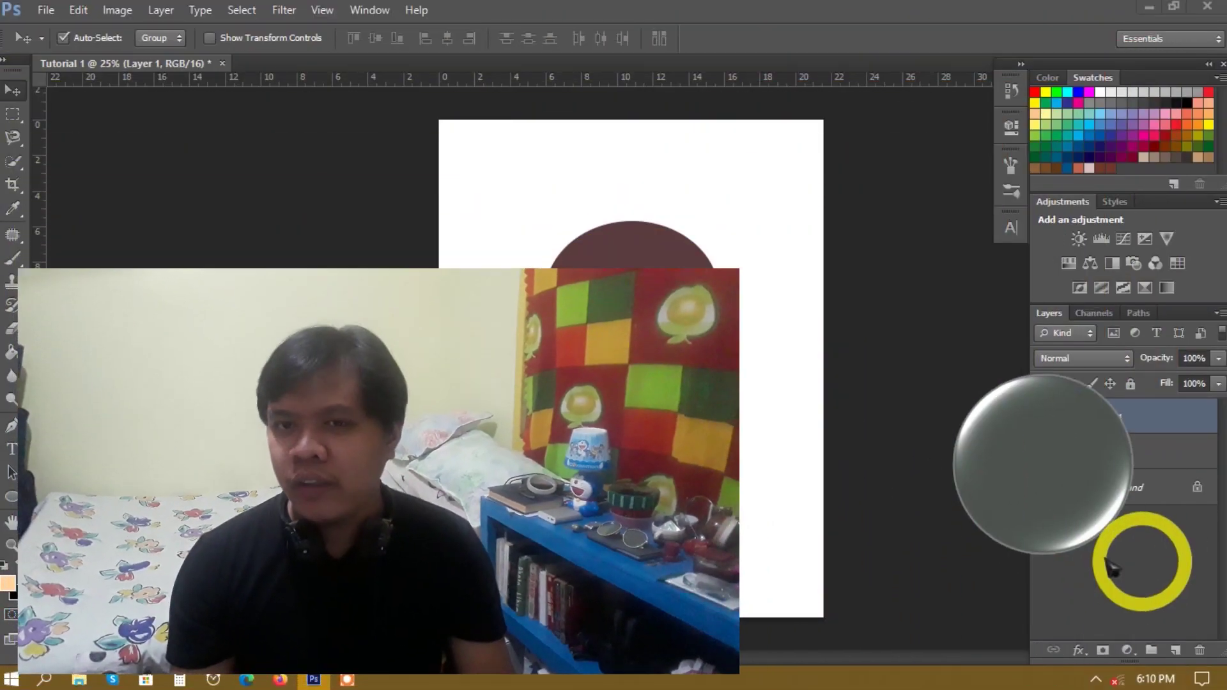
Create a new group at the top of the stack and name it 'Line'
{"action": "left_click", "coordinate": [1149, 650]}
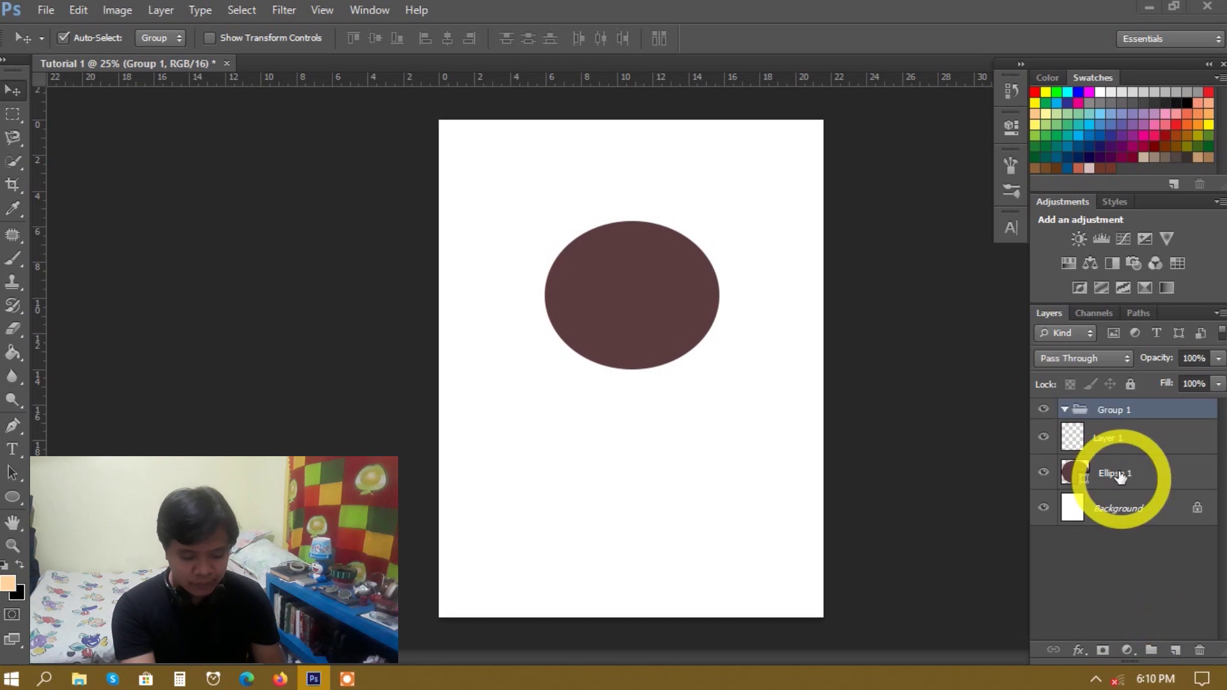
{"action": "double_click", "coordinate": [1115, 413]}
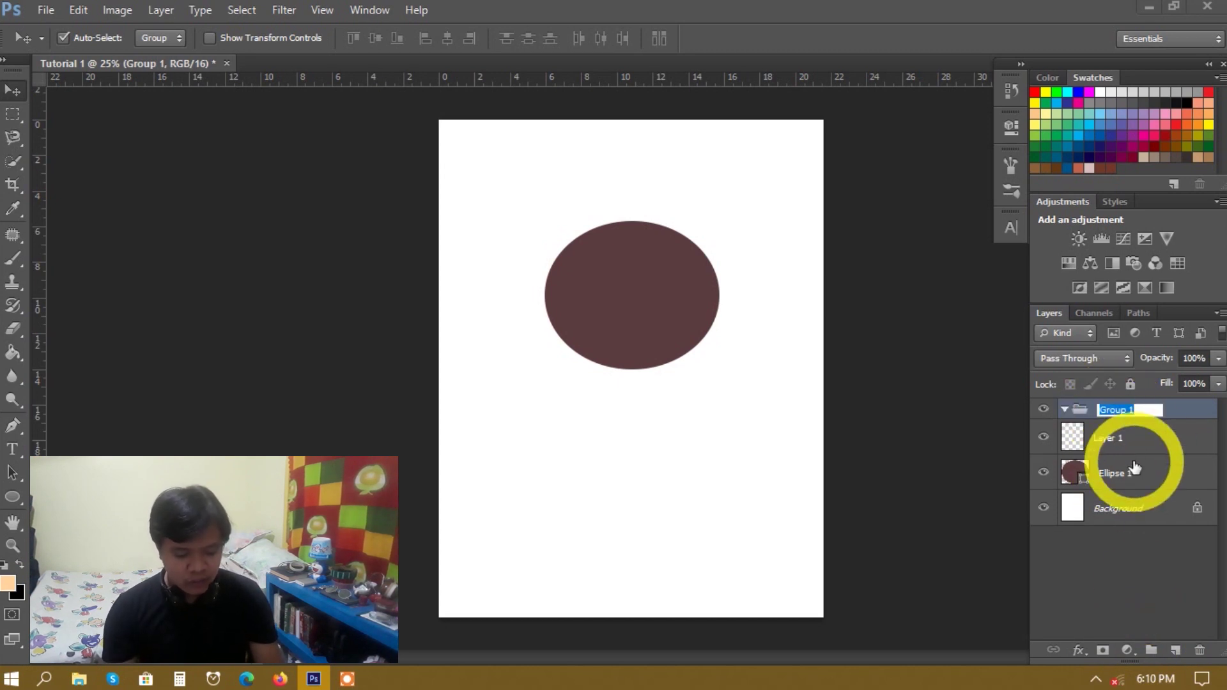
{"action": "type", "text": "S"}
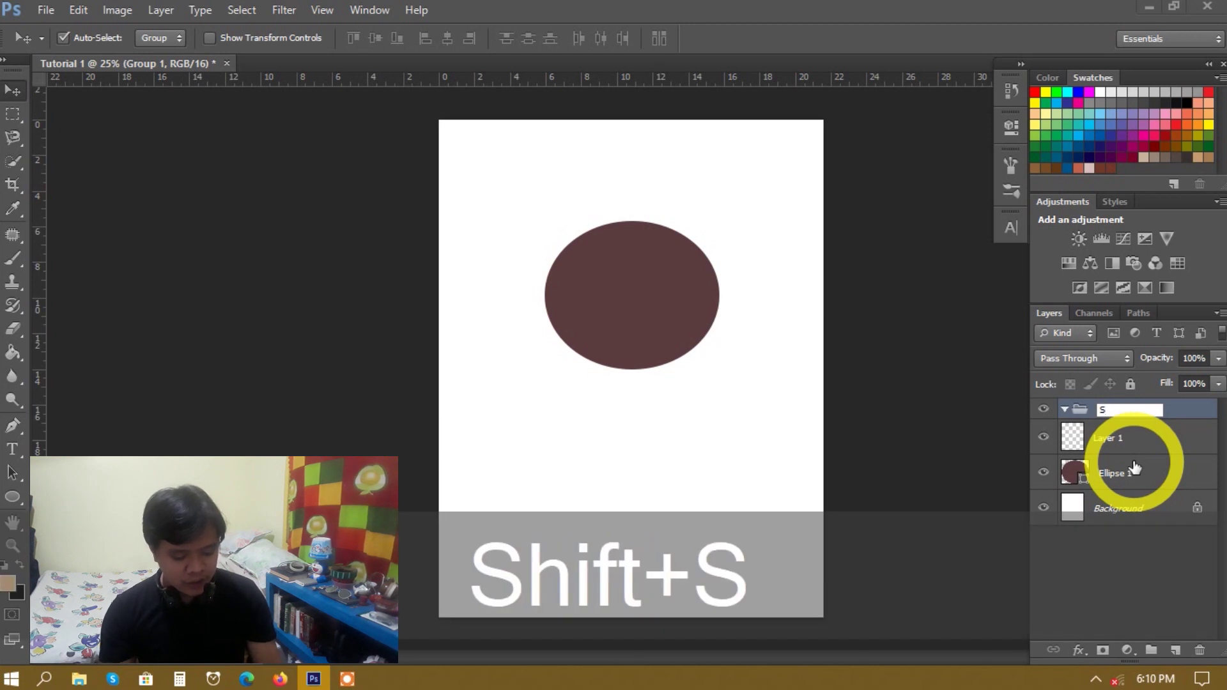
{"action": "type", "text": "kin"}
{"action": "key", "text": "BackSpace"}
{"action": "key", "text": "BackSpace"}
{"action": "type", "text": "Line"}
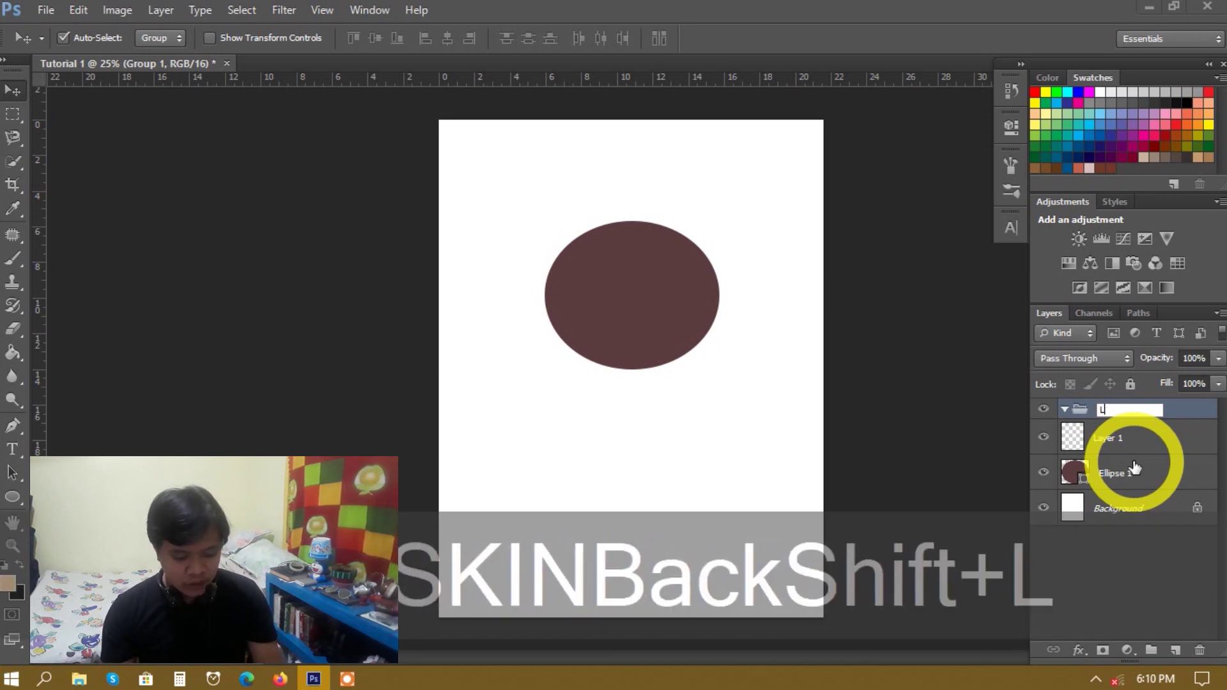
{"action": "key", "text": "Return"}
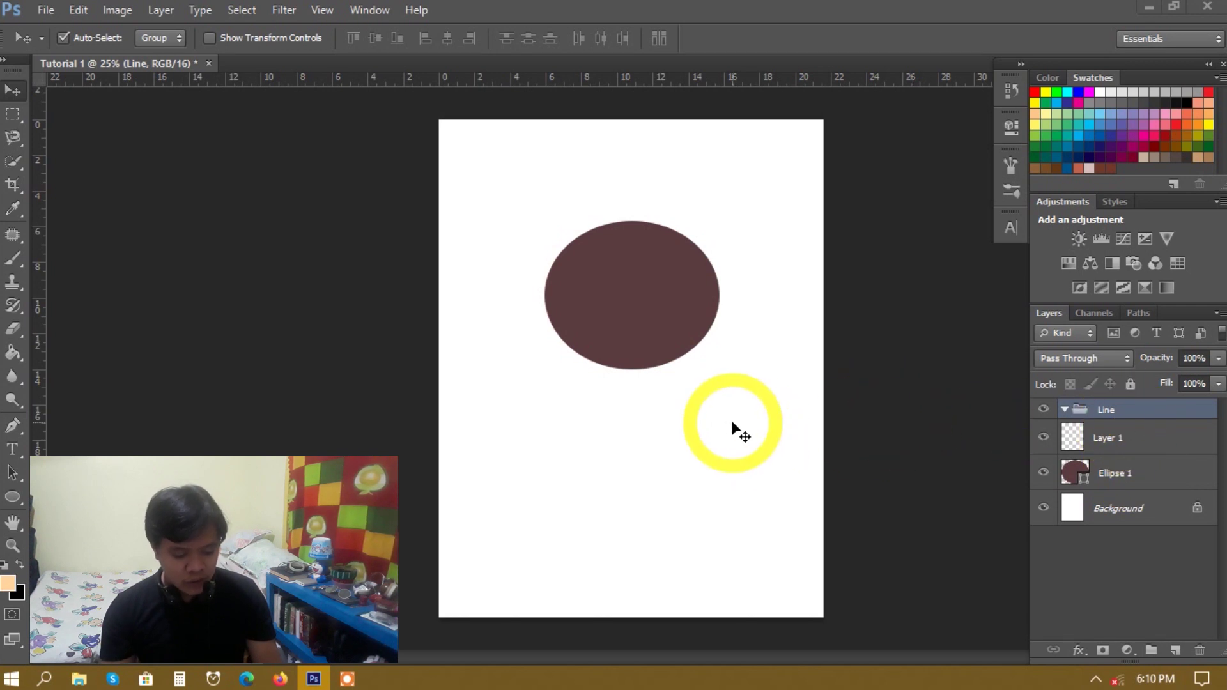
Draw a black-outlined Ellipse 2 below the brown ellipse, check its visibility, and collapse Line
{"action": "key", "text": "u"}
{"action": "mouse_move", "coordinate": [555, 412]}
{"action": "left_mouse_down"}
{"action": "mouse_move", "coordinate": [682, 492]}
{"action": "mouse_move", "coordinate": [716, 478]}
{"action": "left_mouse_up"}
{"action": "key", "text": "v"}
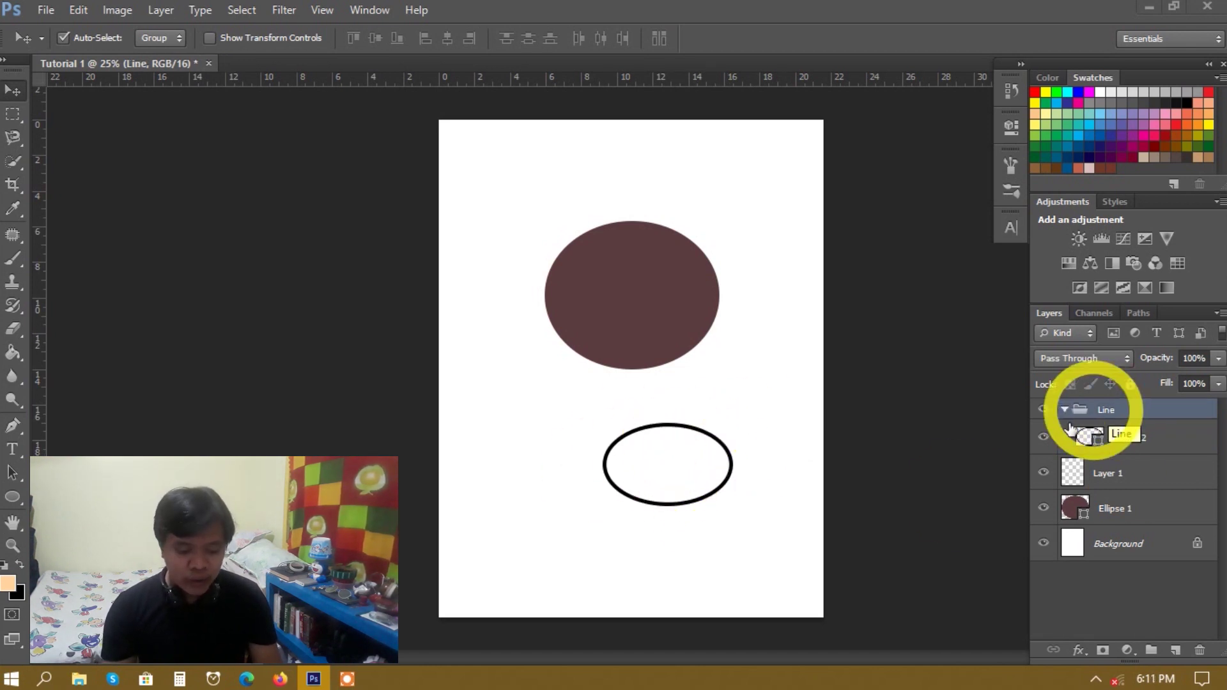
{"action": "left_click", "coordinate": [1043, 411]}
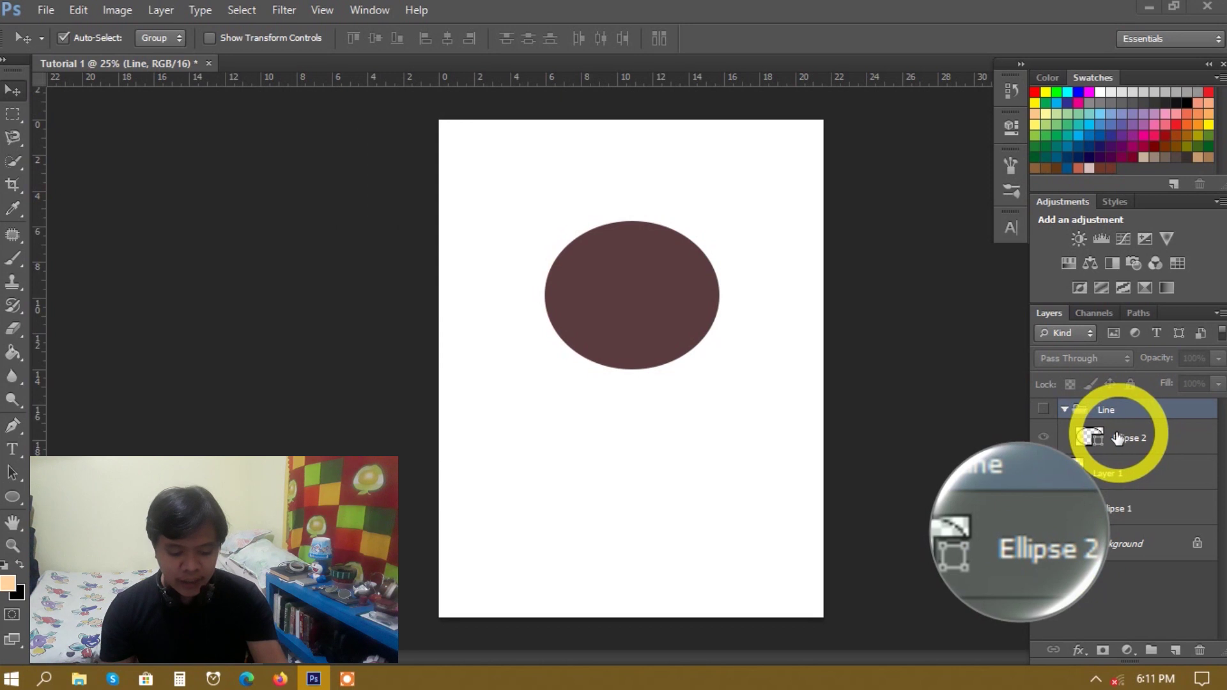
{"action": "left_click", "coordinate": [1044, 411]}
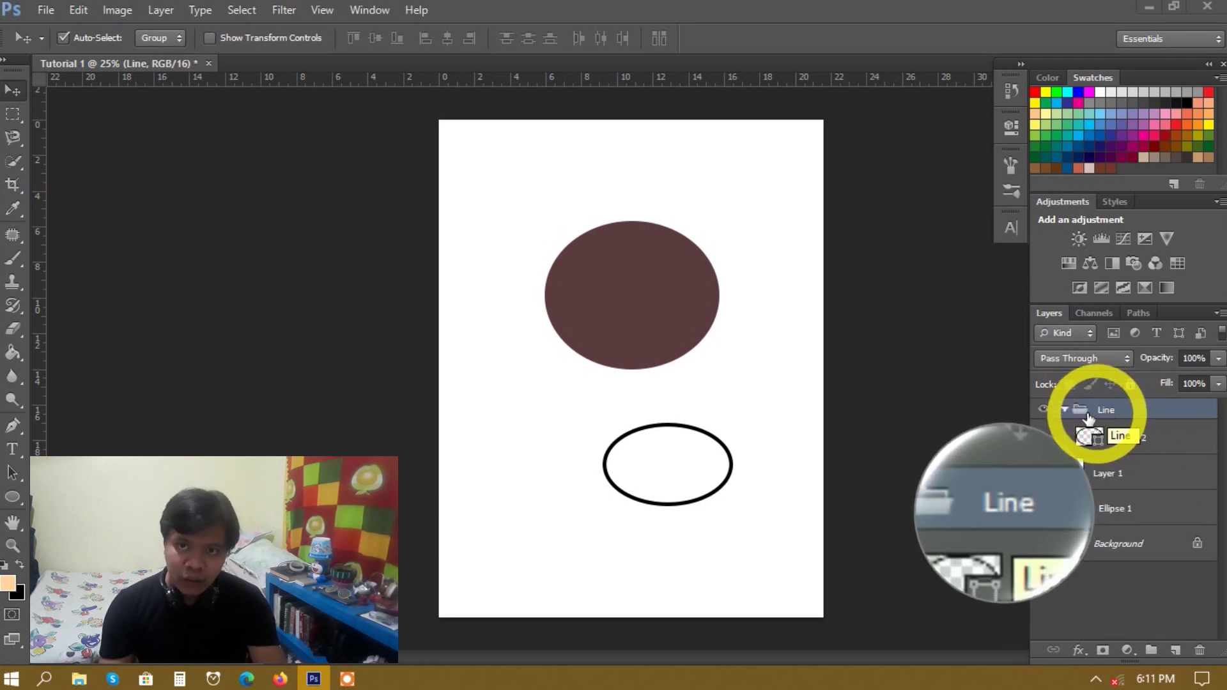
{"action": "left_click", "coordinate": [1044, 410]}
{"action": "left_click", "coordinate": [1044, 410]}
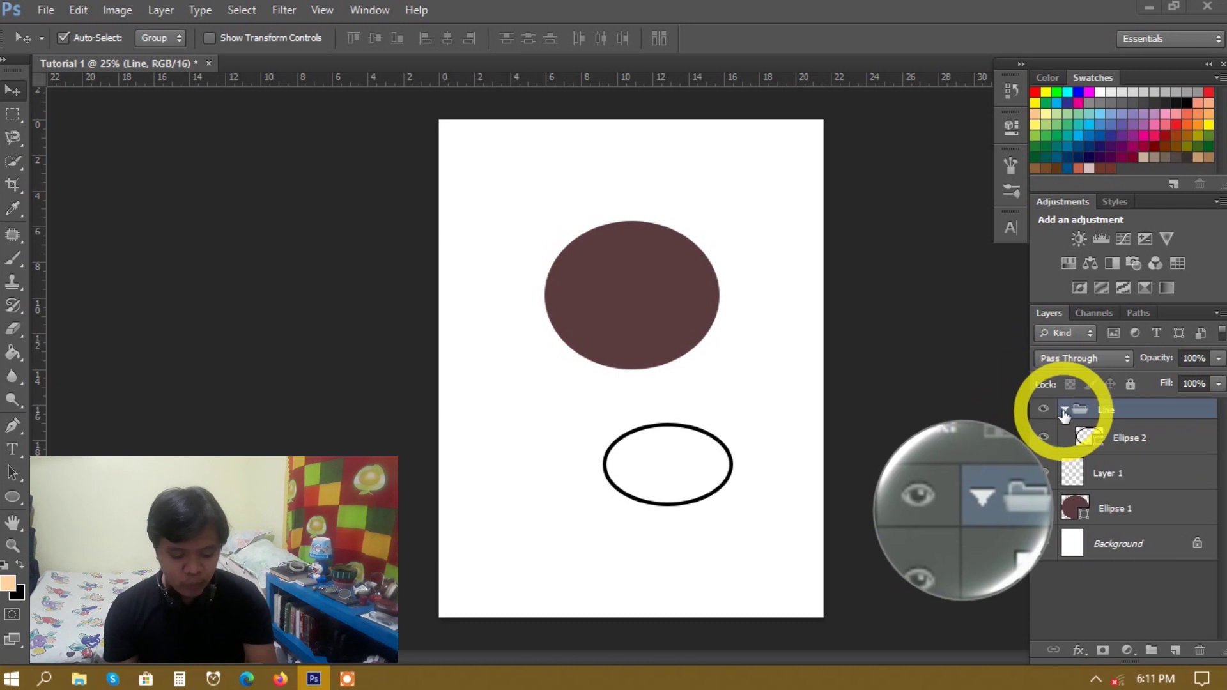
{"action": "left_click", "coordinate": [1064, 411]}
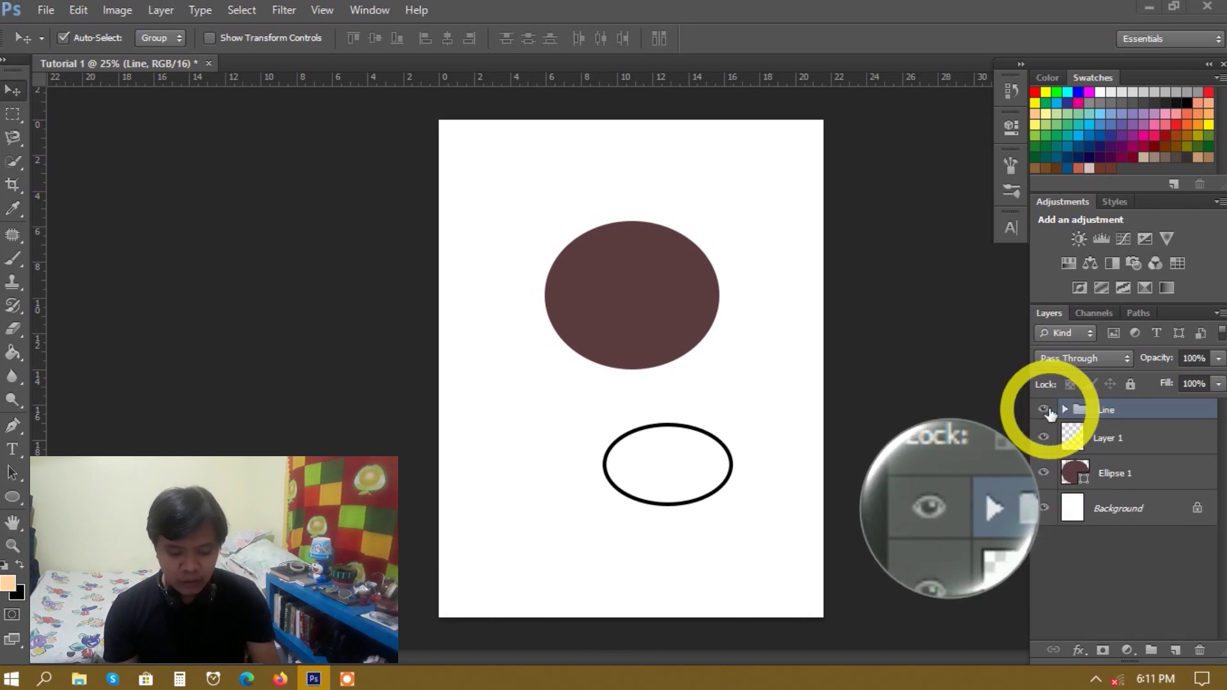
Drag the Line group with its outlined ellipse onto the Delete layer trash icon
{"action": "right_click", "coordinate": [1106, 412]}
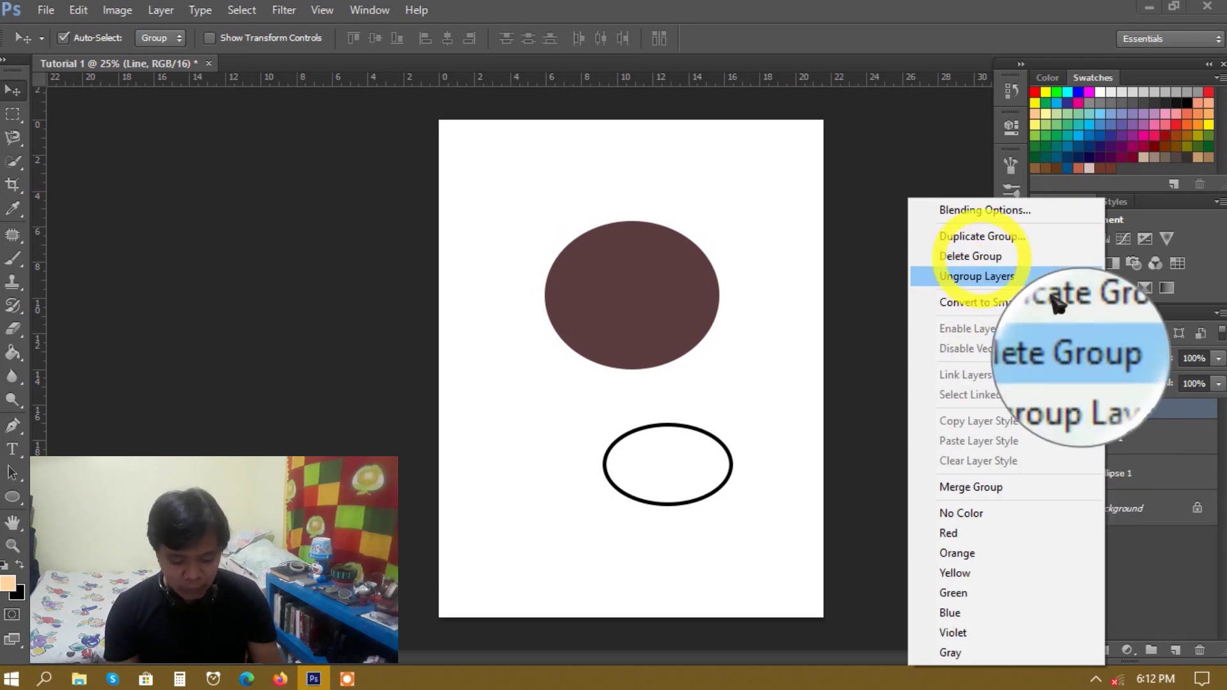
{"action": "left_click", "coordinate": [1162, 409]}
{"action": "left_click_drag", "start_coordinate": [1162, 409], "coordinate": [1201, 650]}
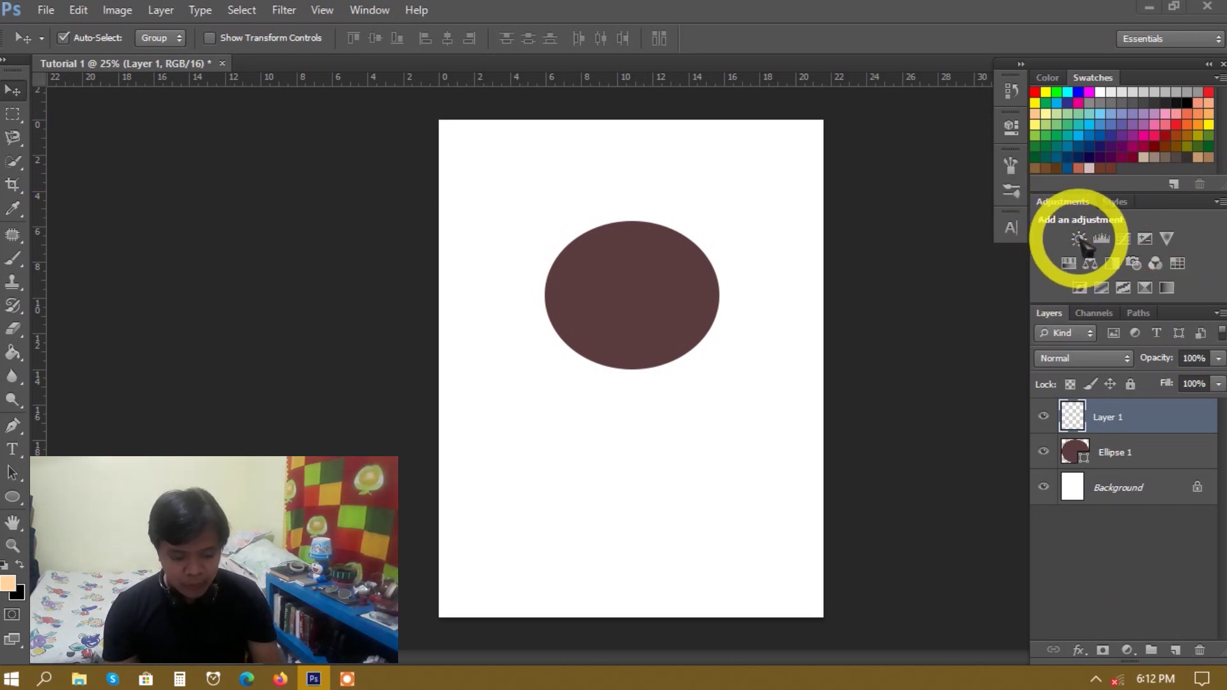
{"action": "left_click", "coordinate": [1094, 568]}
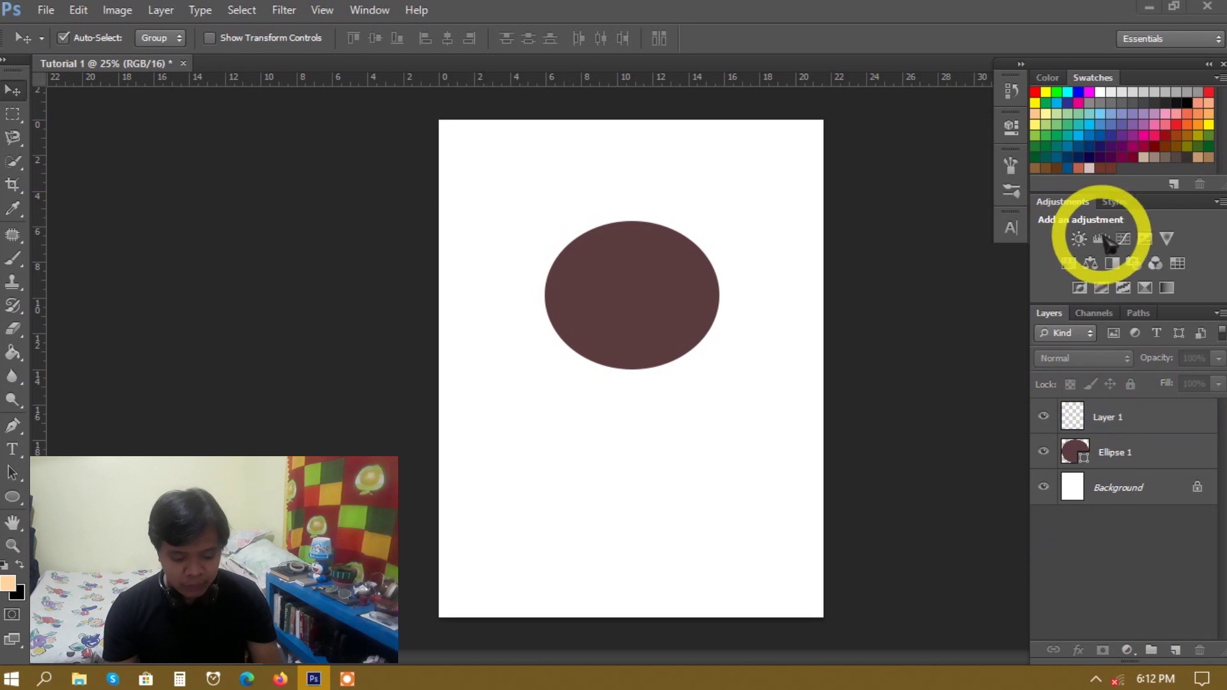
{"action": "left_click", "coordinate": [1129, 650]}
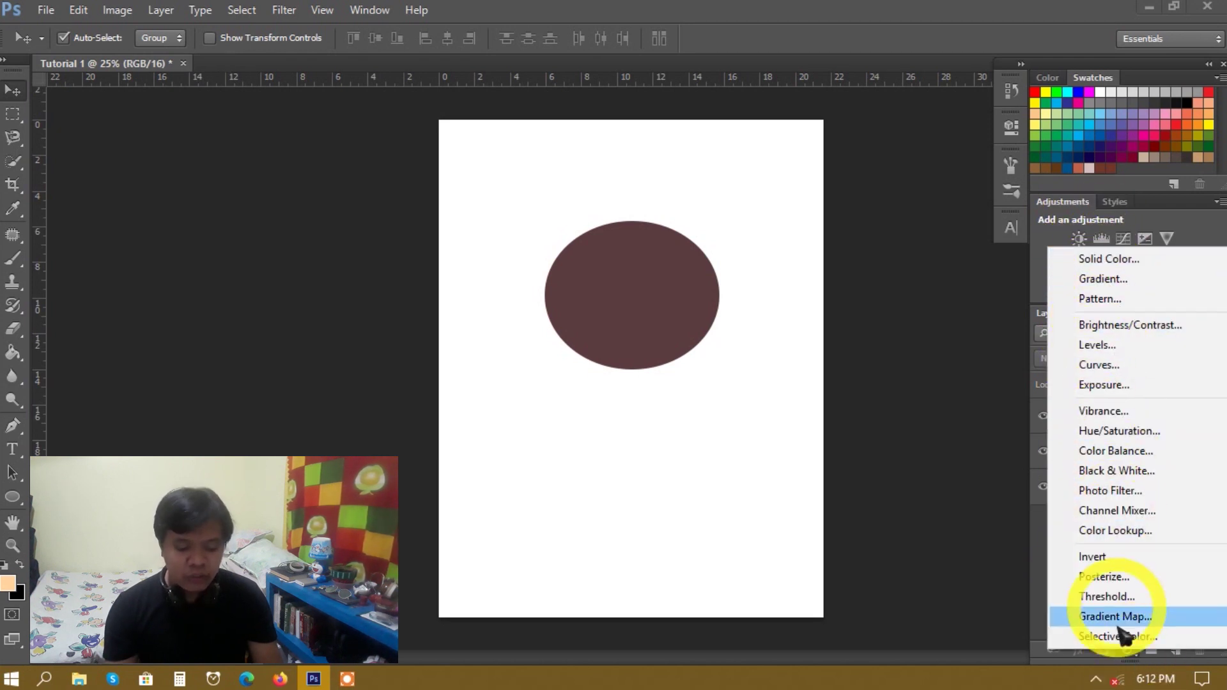
{"action": "left_click", "coordinate": [1122, 235]}
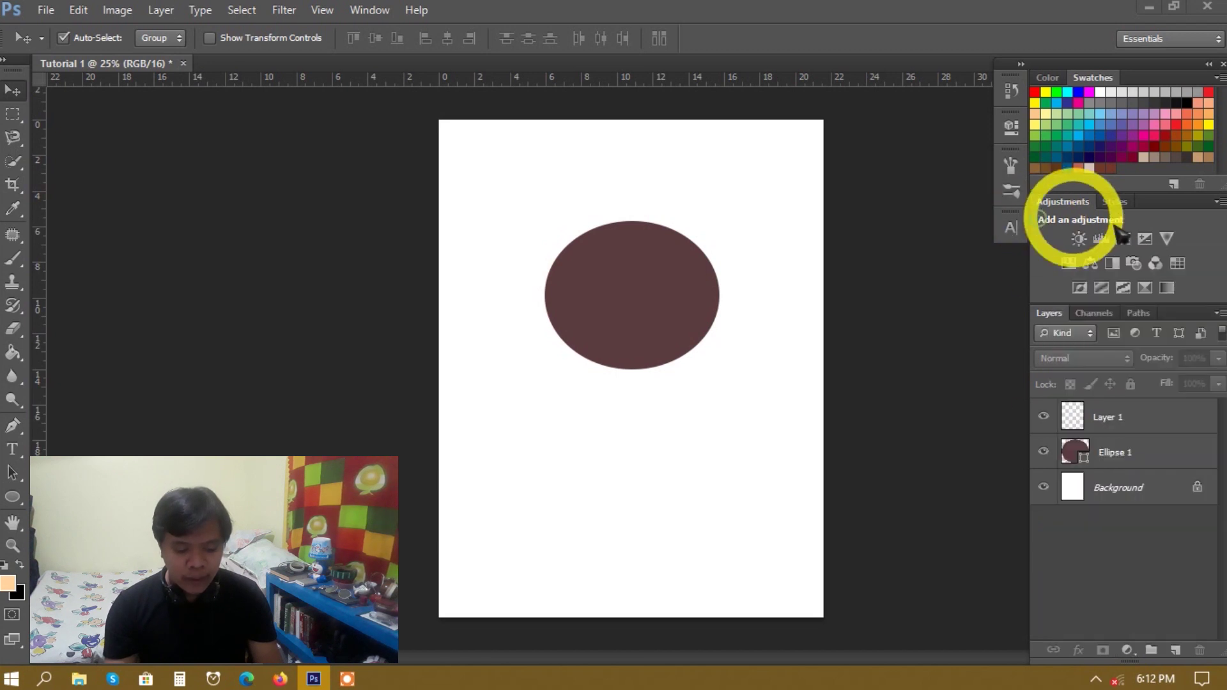
{"action": "left_click", "coordinate": [117, 10]}
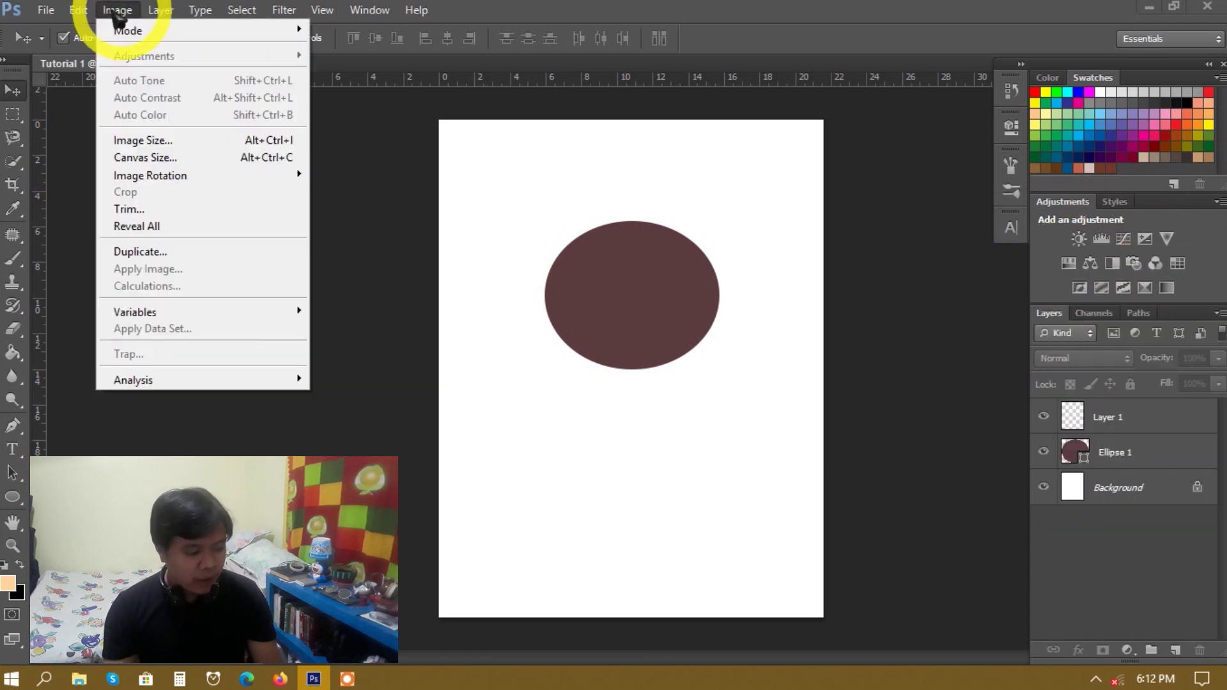
{"action": "left_click", "coordinate": [735, 494]}
{"action": "left_click", "coordinate": [1106, 477]}
{"action": "left_click", "coordinate": [117, 10]}
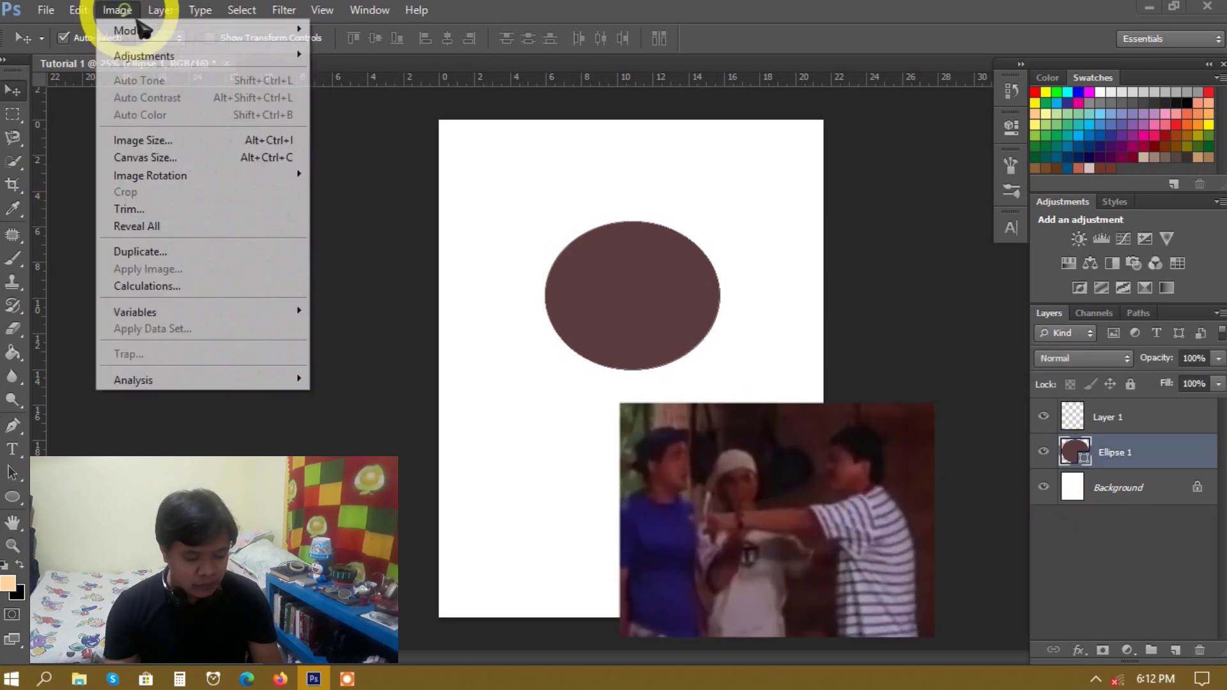
{"action": "left_click", "coordinate": [644, 266]}
{"action": "left_click", "coordinate": [1170, 598]}
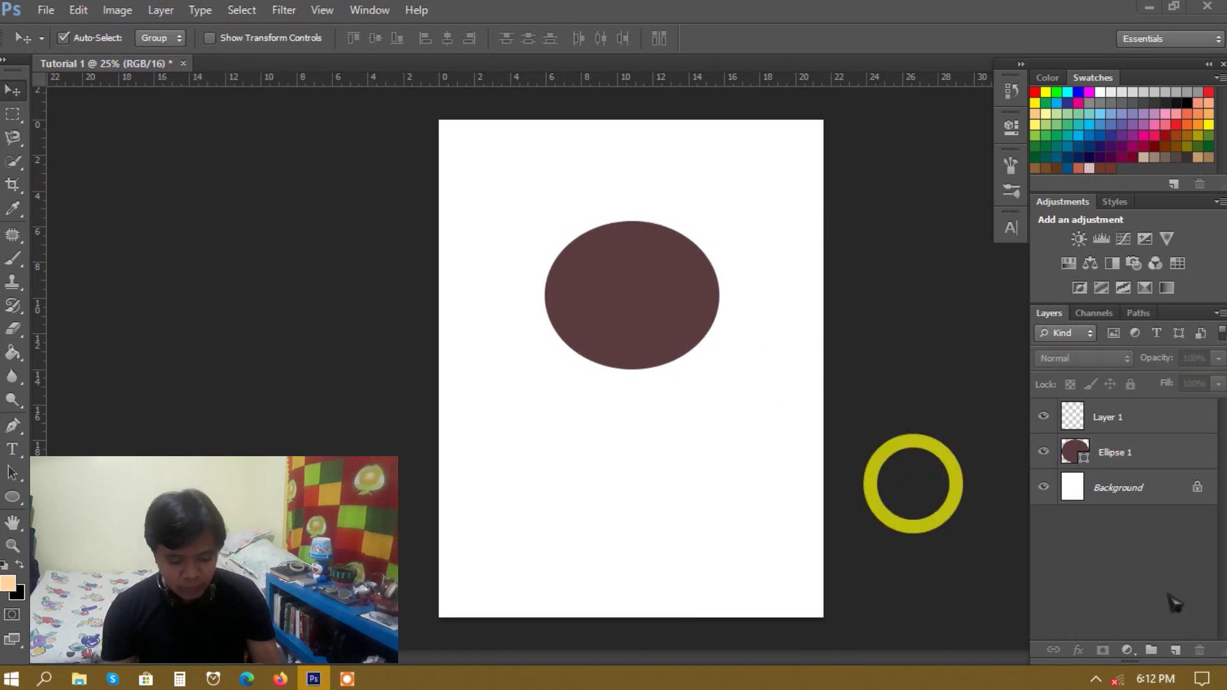
{"action": "left_click", "coordinate": [1127, 650]}
{"action": "left_click", "coordinate": [1123, 499]}
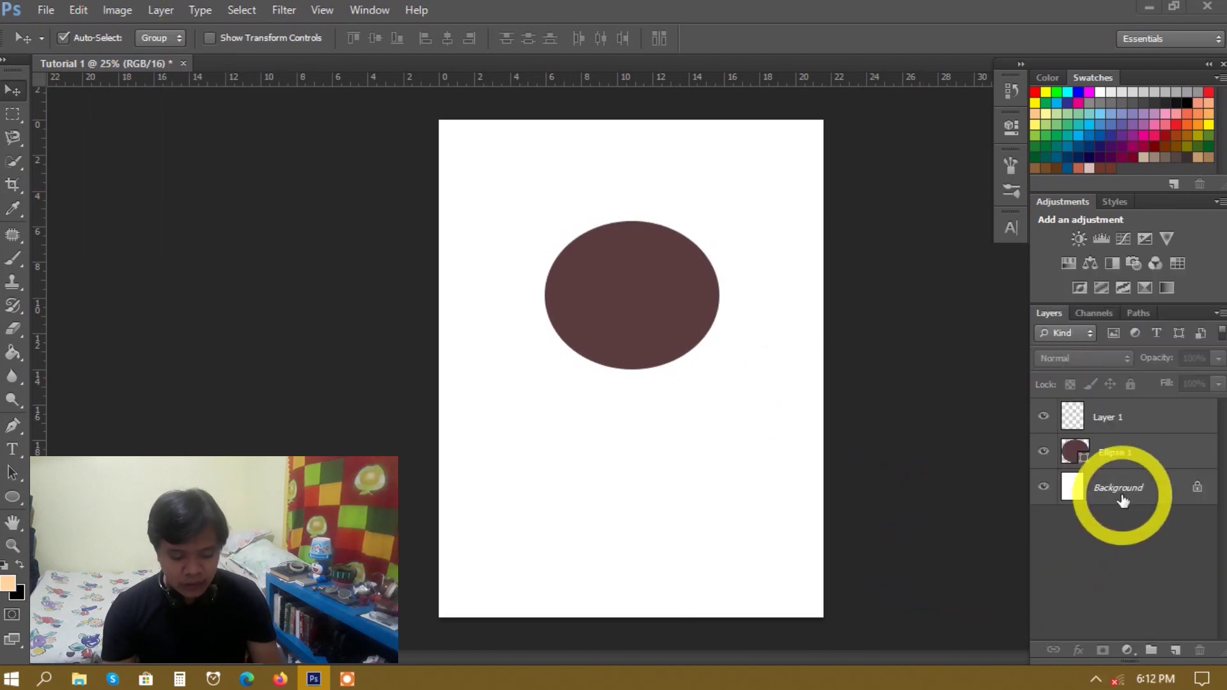
{"action": "left_click", "coordinate": [1124, 500]}
{"action": "left_click", "coordinate": [1104, 652]}
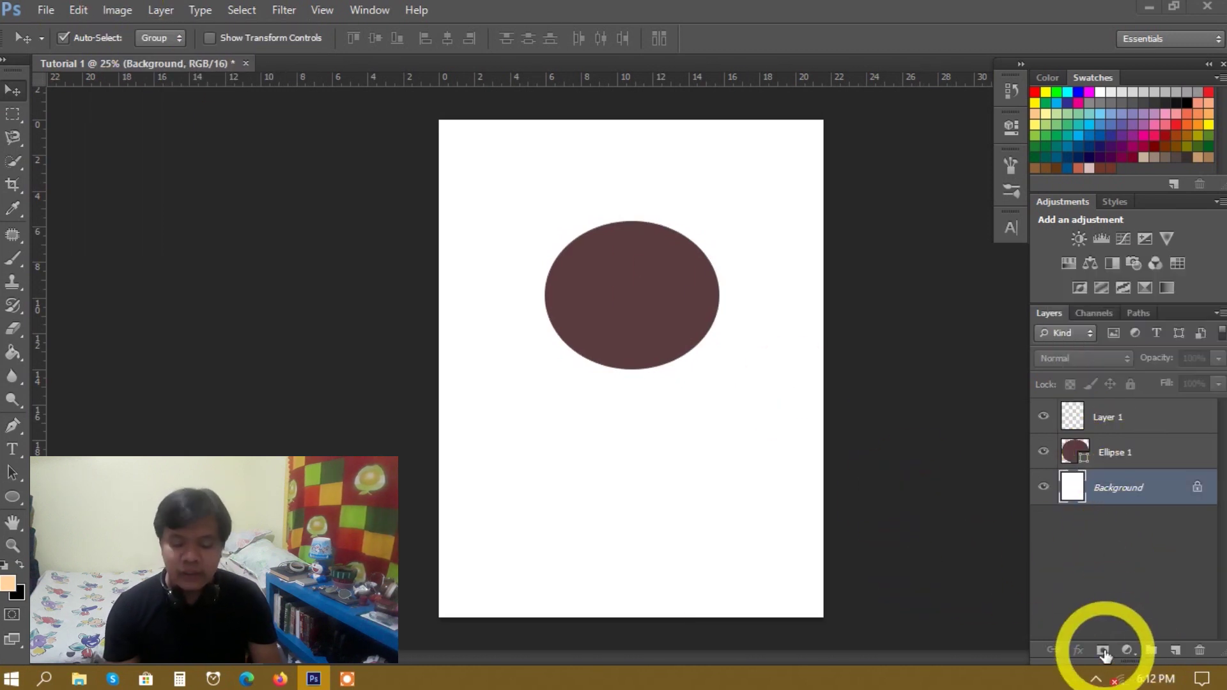